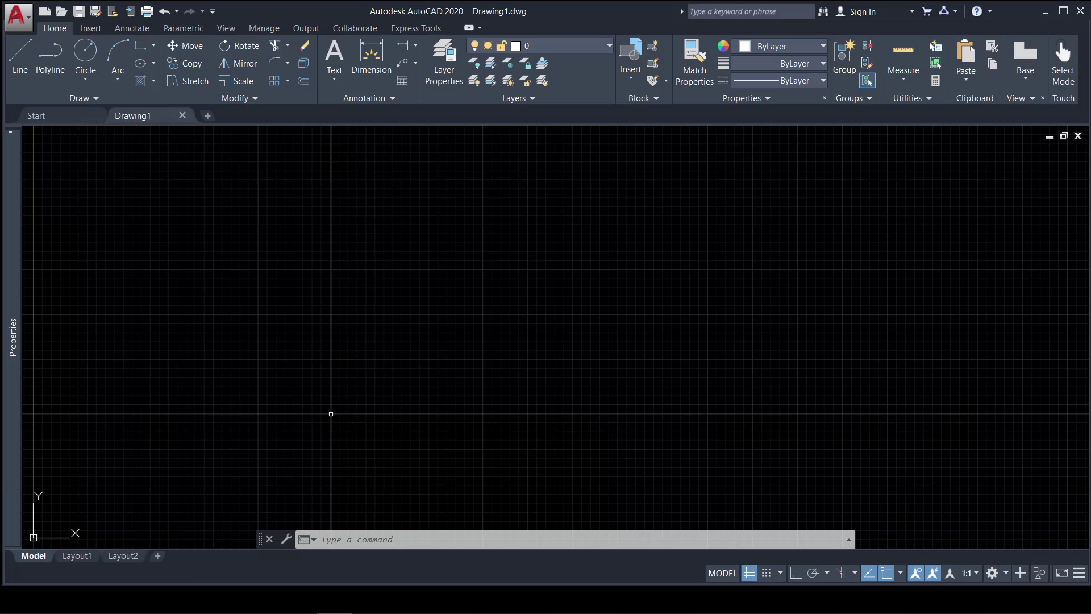
Draw a small square near the lower left with RECTANG, then start the ARRAY command
text(rec)
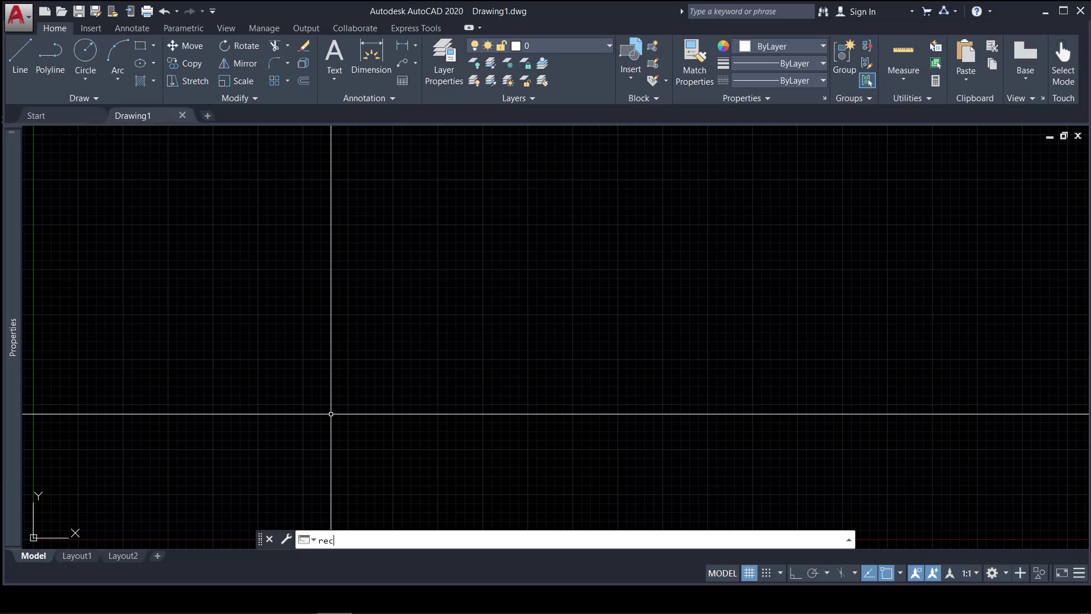
key(Return)
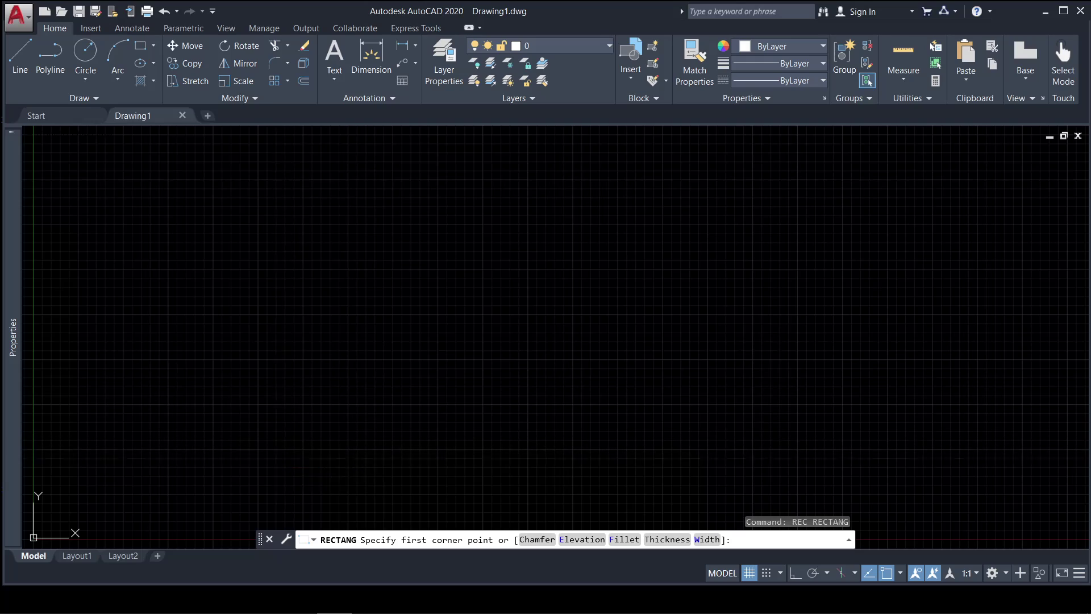
click(275, 458)
click(300, 437)
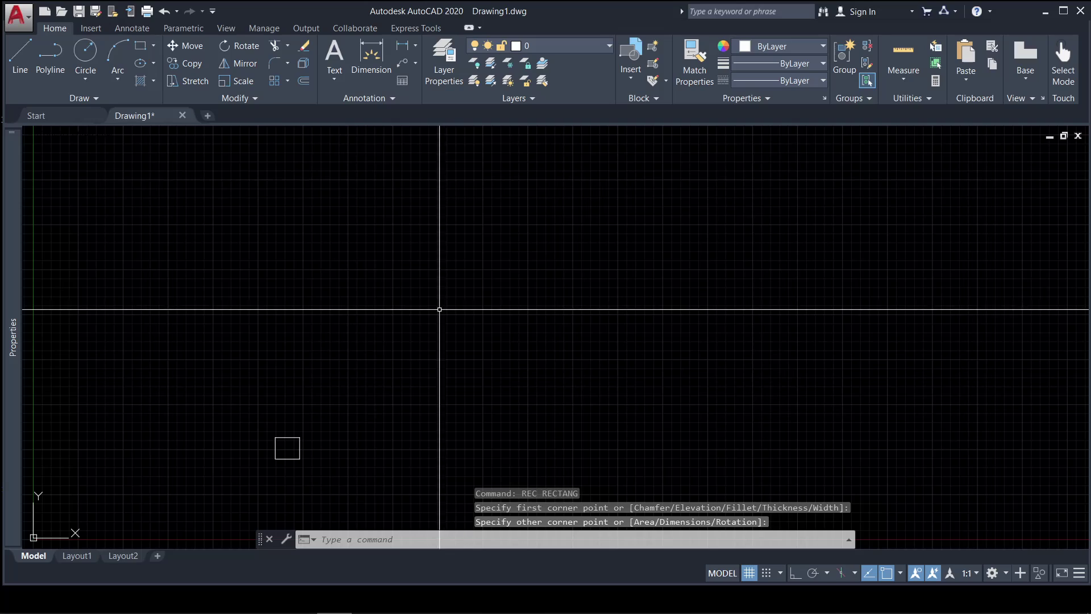
text(a)
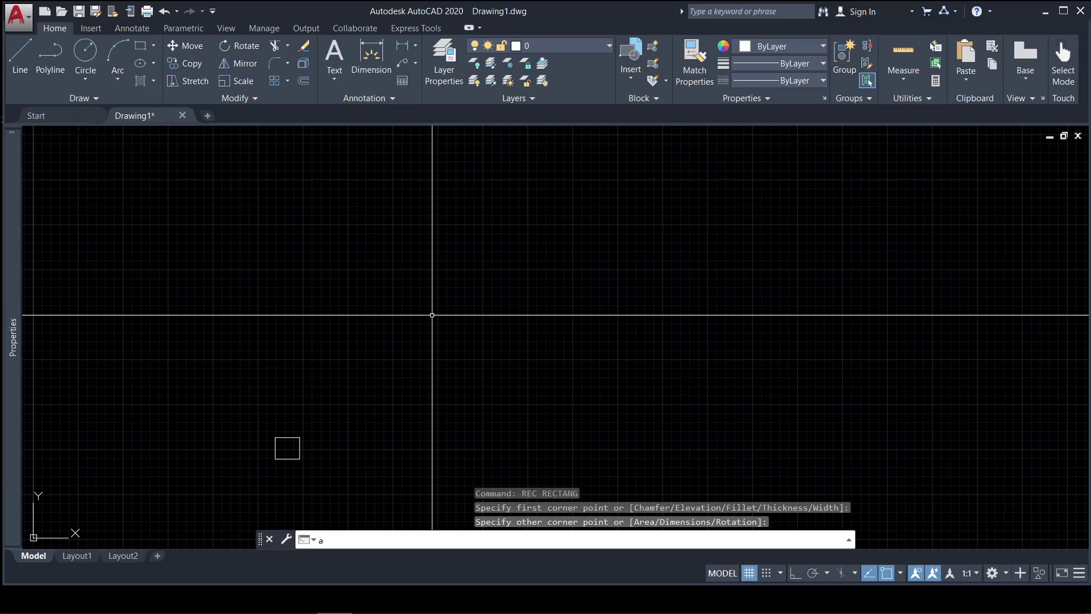
text(r)
key(Return)
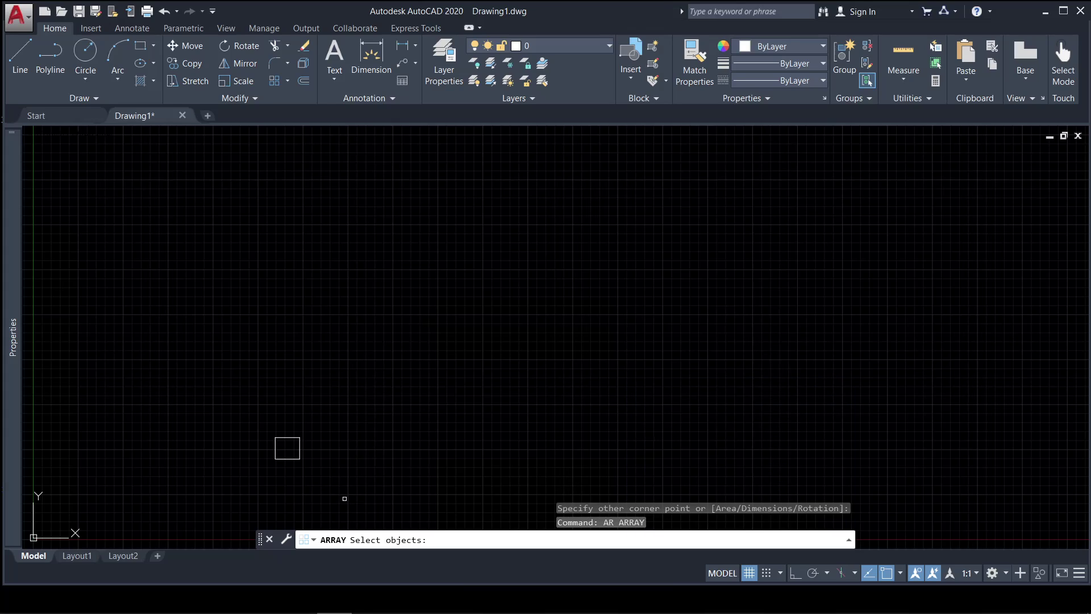
Window-select the square and choose a rectangular array, previewing a 4-by-3 grid
click(329, 470)
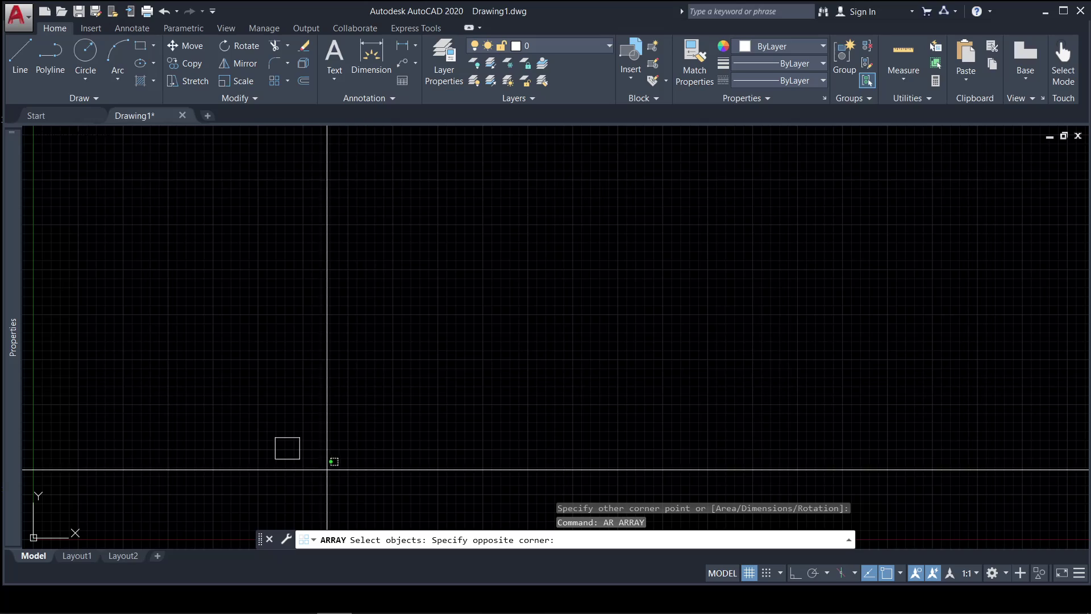
click(264, 424)
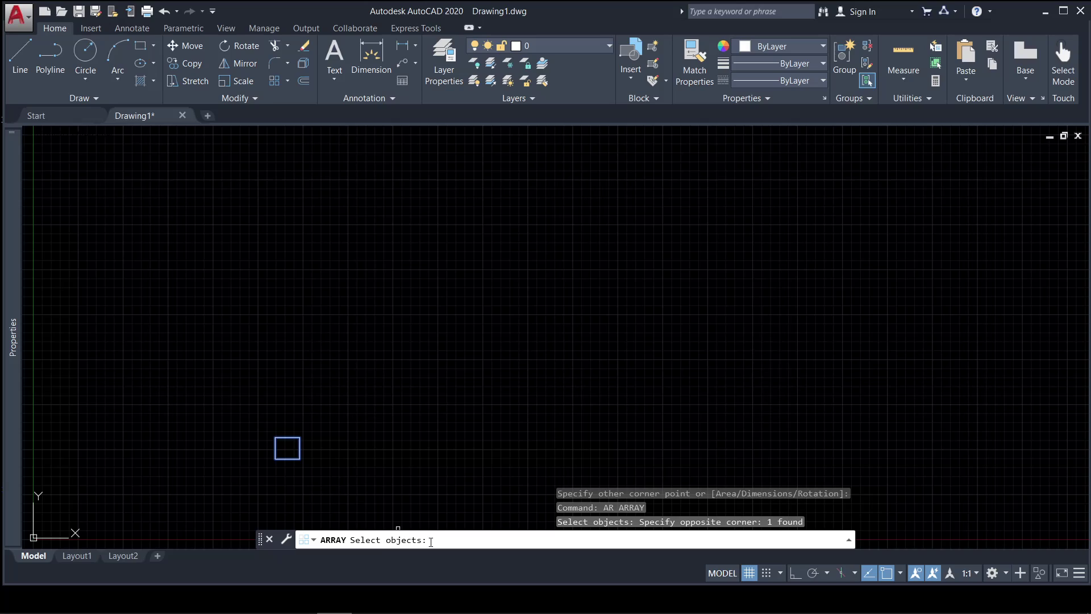
key(Return)
text(r)
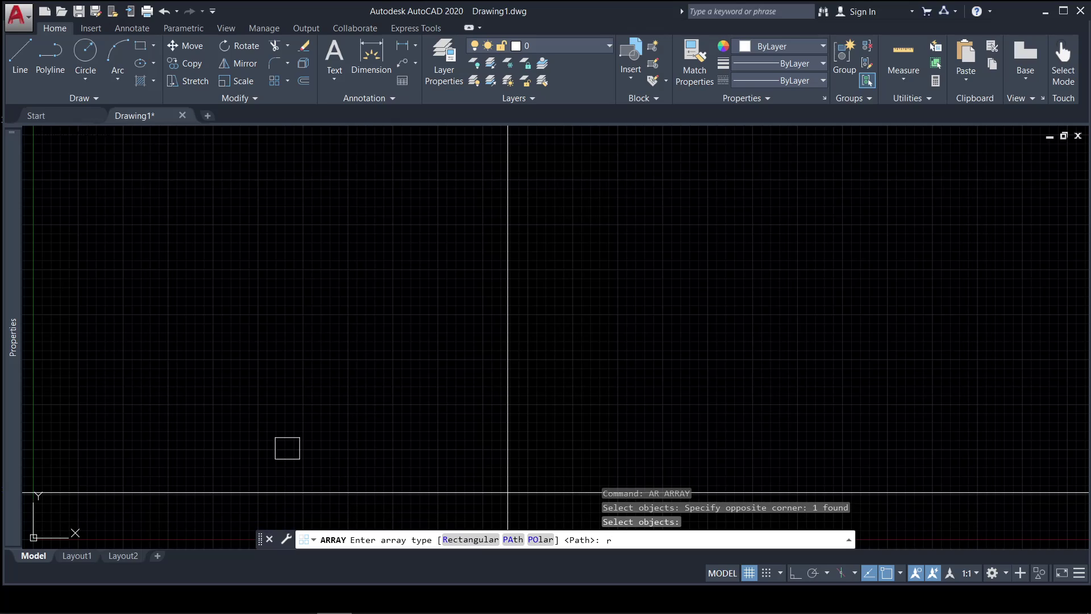
key(Return)
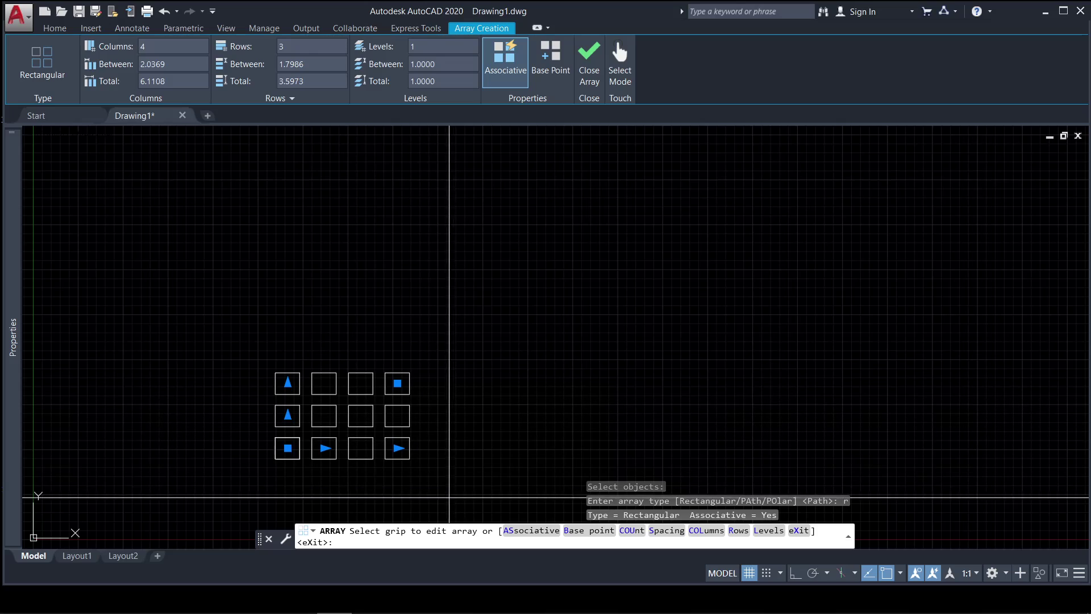
Drag the count grips to grow the array to 9 columns and 5 rows
click(398, 449)
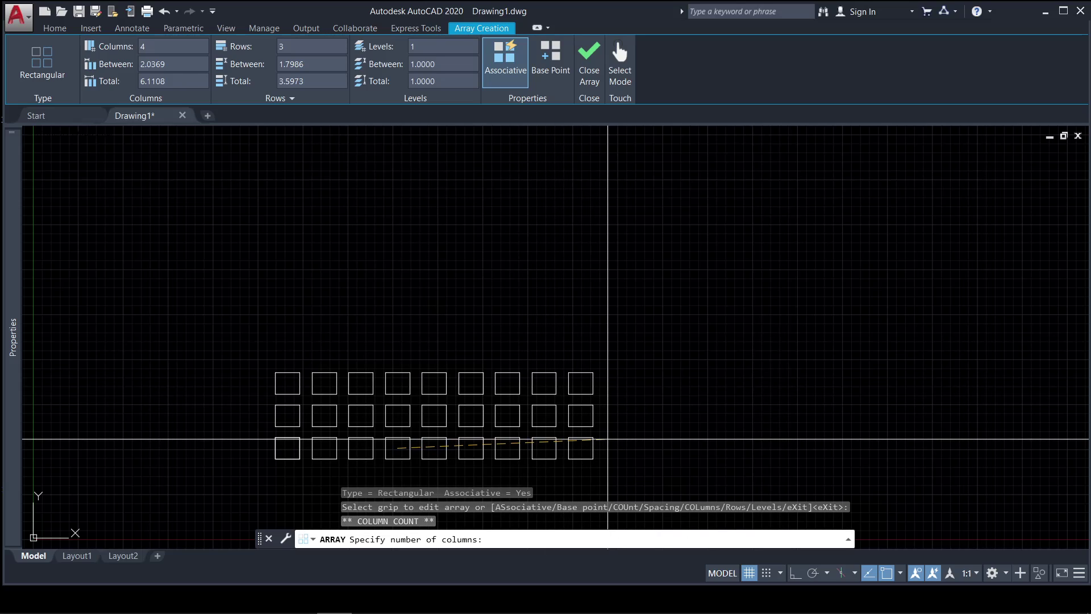
click(607, 440)
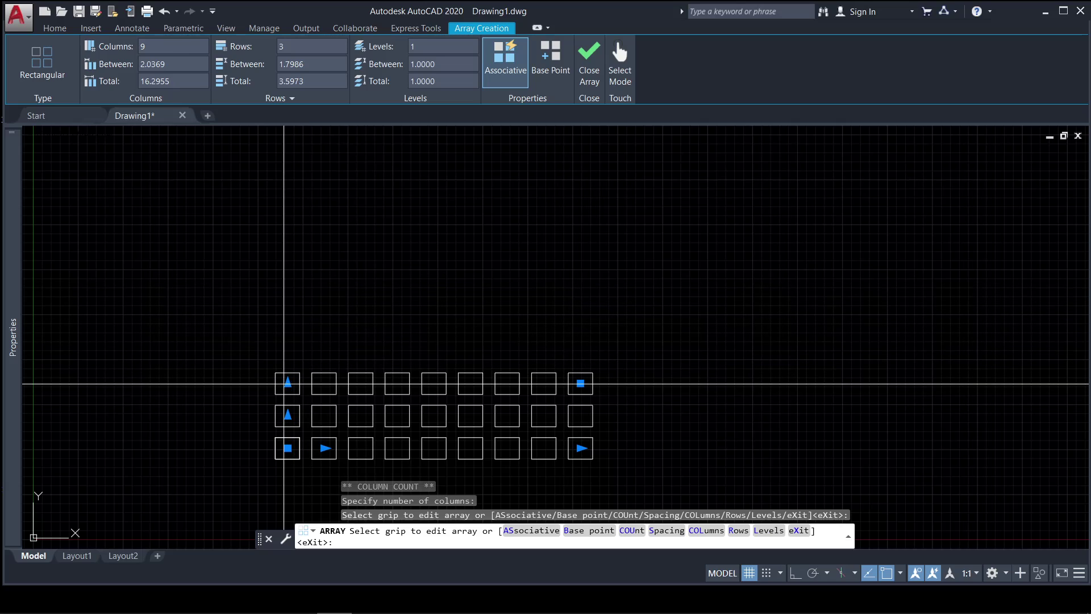
click(288, 382)
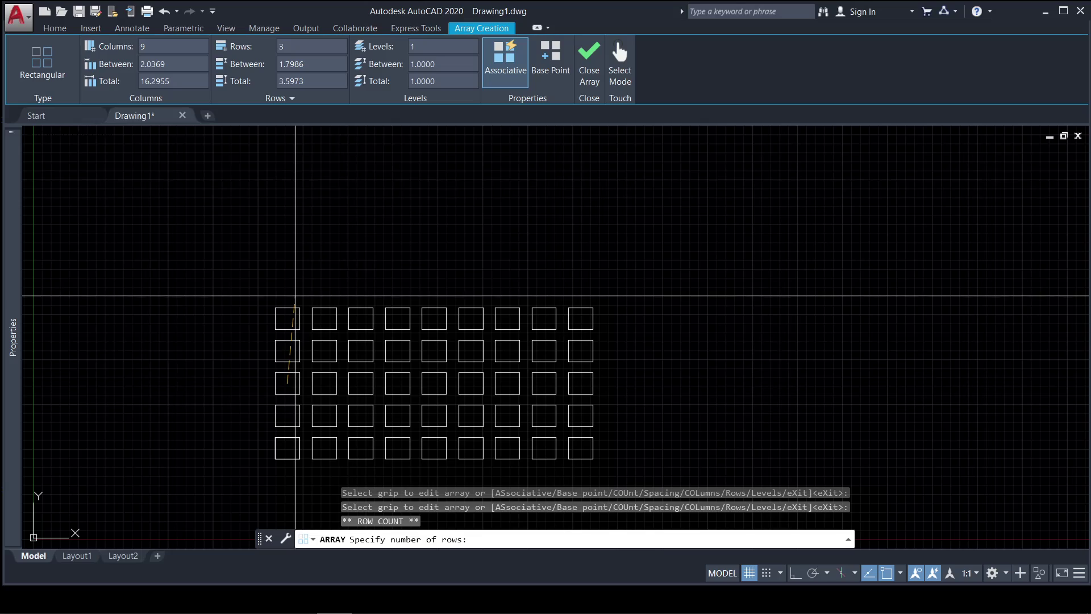
click(295, 292)
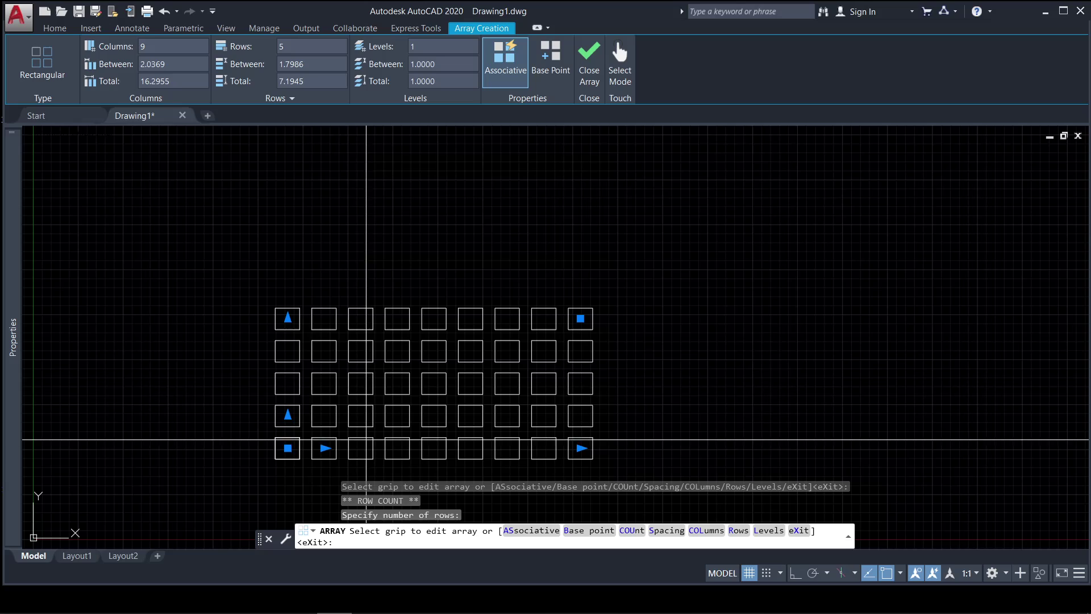
Drag the spacing grips to widen spacing to 4.4370 across and 3.7550 between rows
click(325, 447)
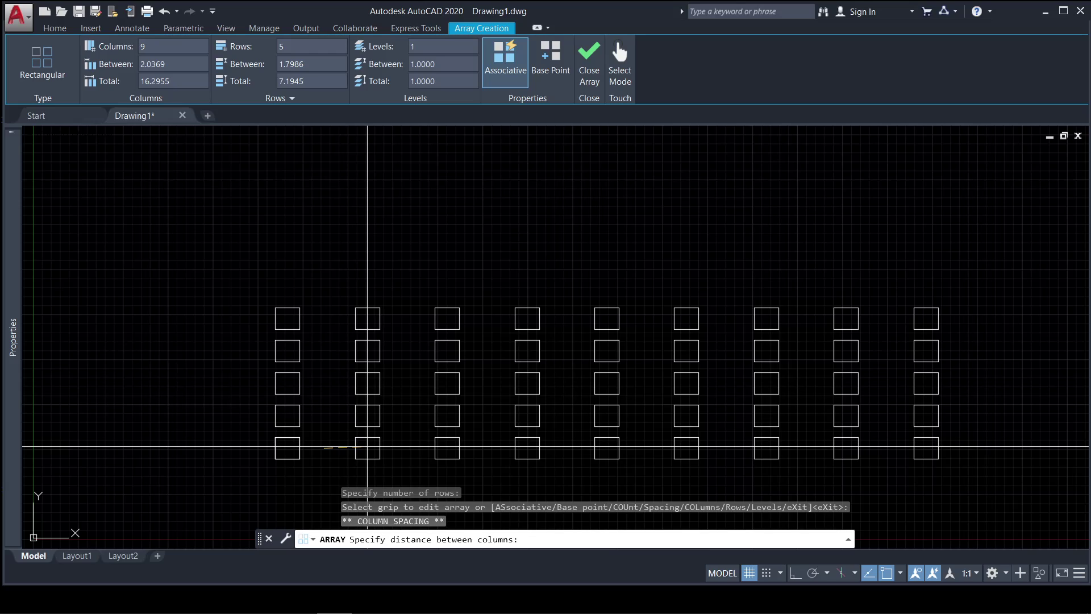
click(367, 445)
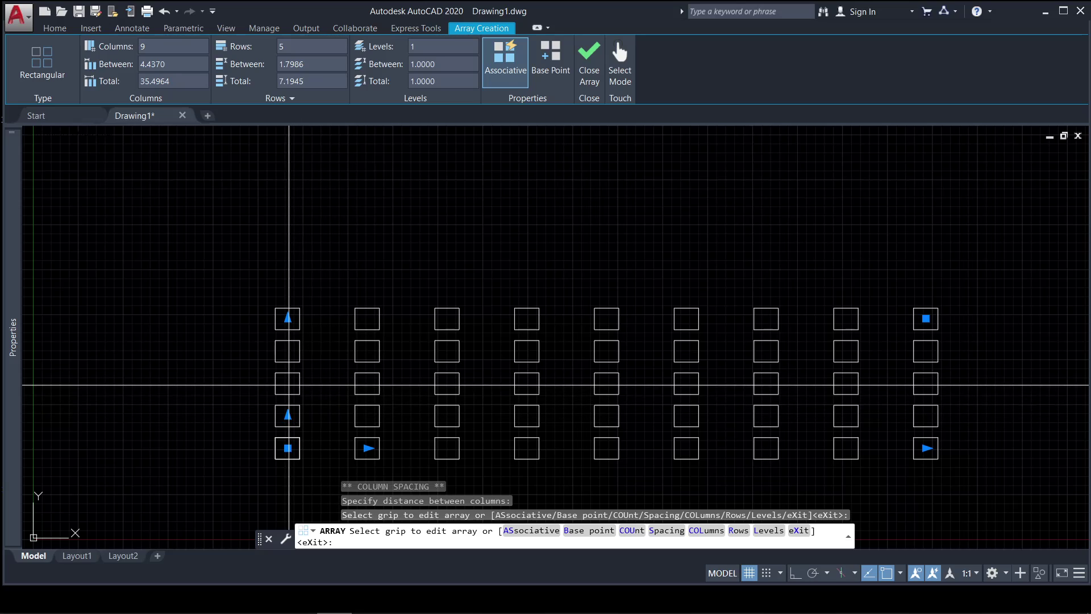
click(287, 415)
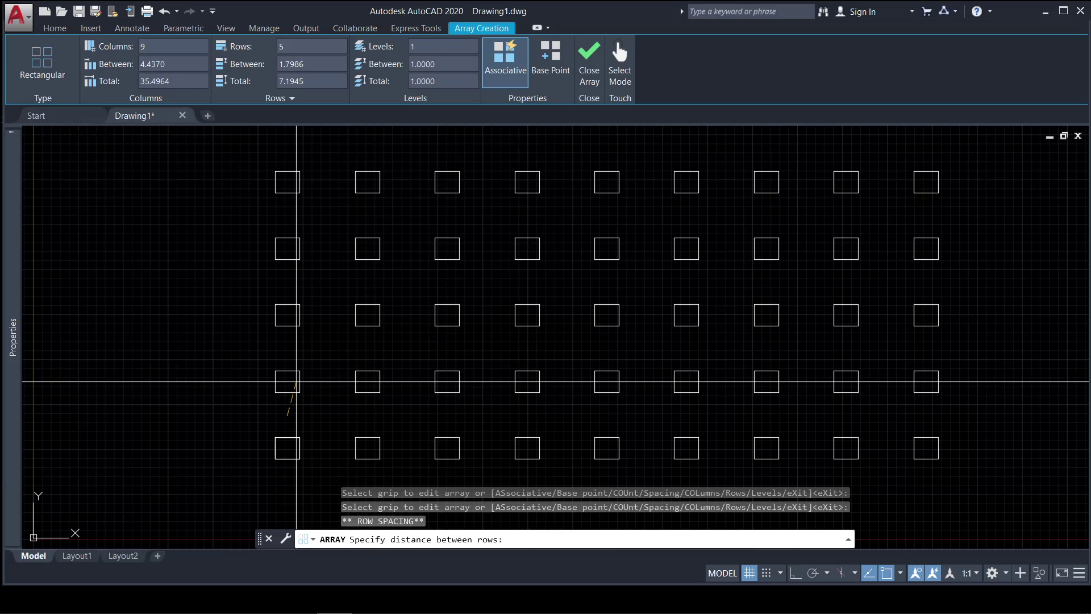
click(297, 380)
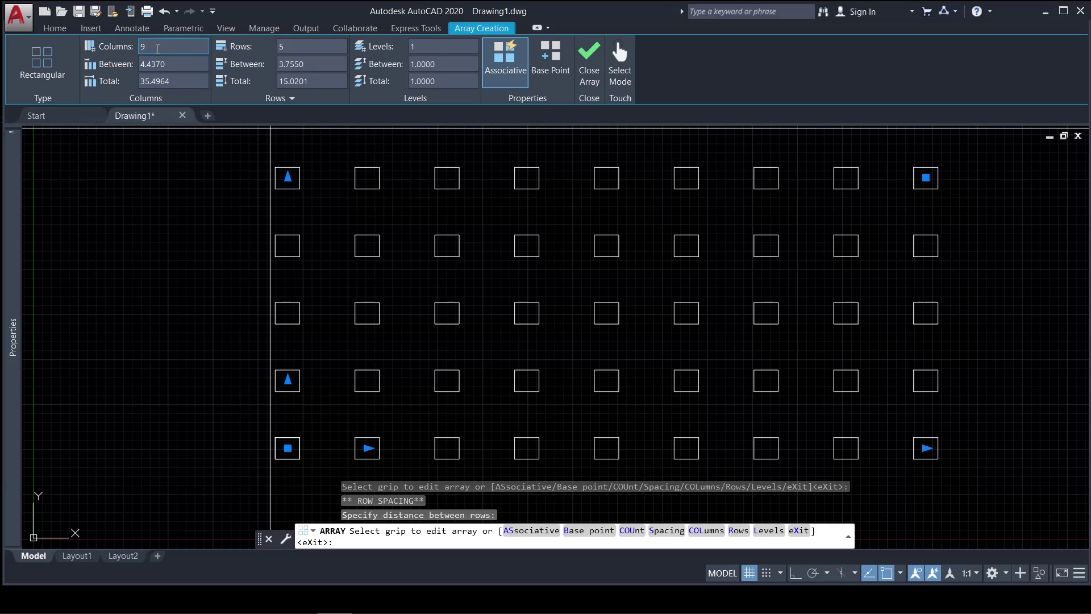
Set the array to 4 columns and 2 rows in the Array Creation ribbon
click(160, 49)
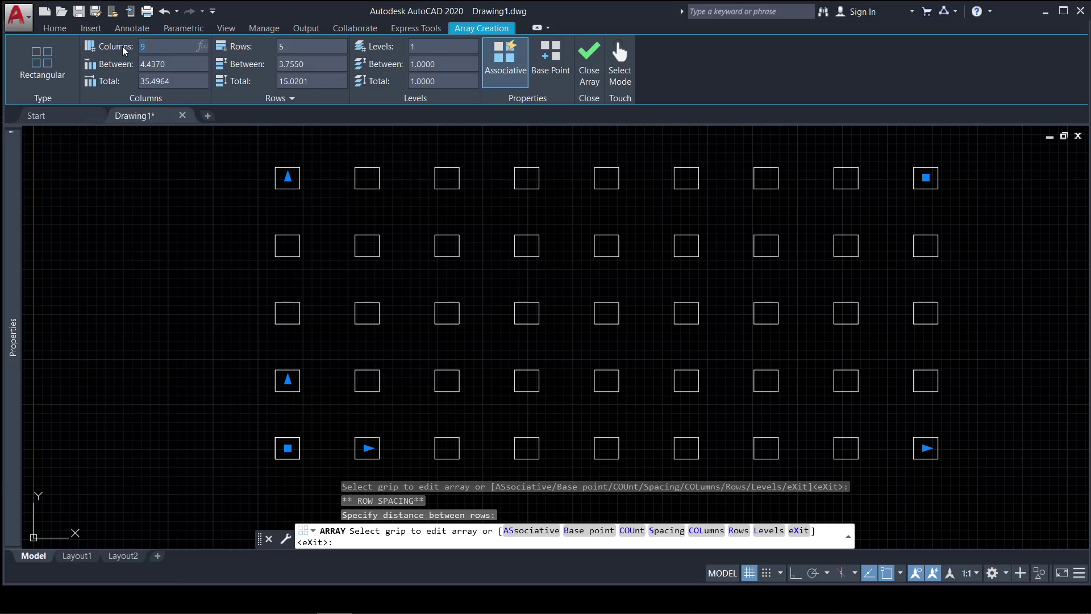
text(4)
key(Return)
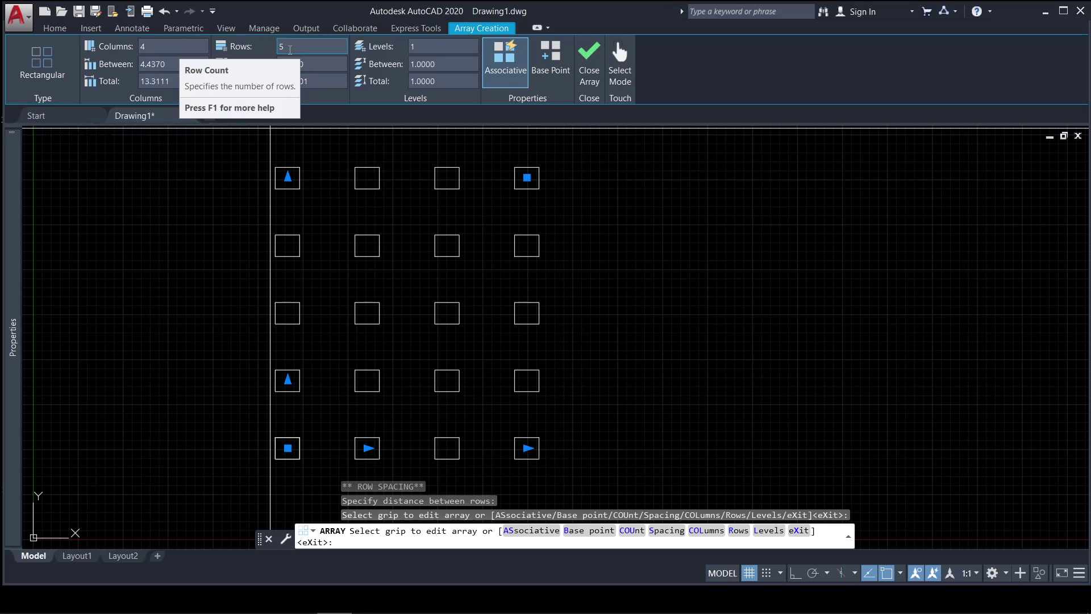
click(281, 48)
text(2)
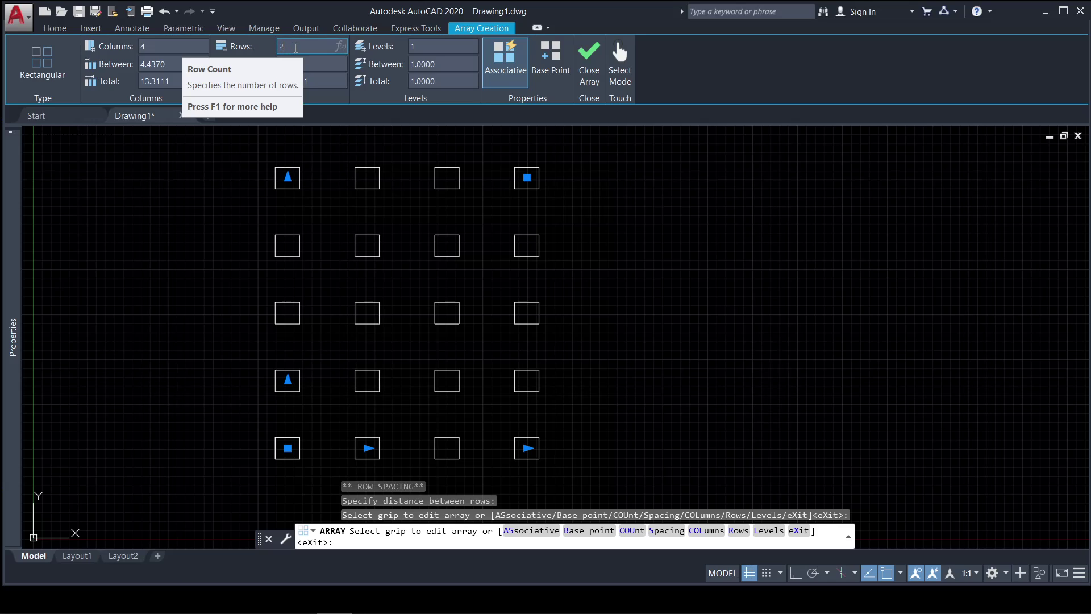
key(Return)
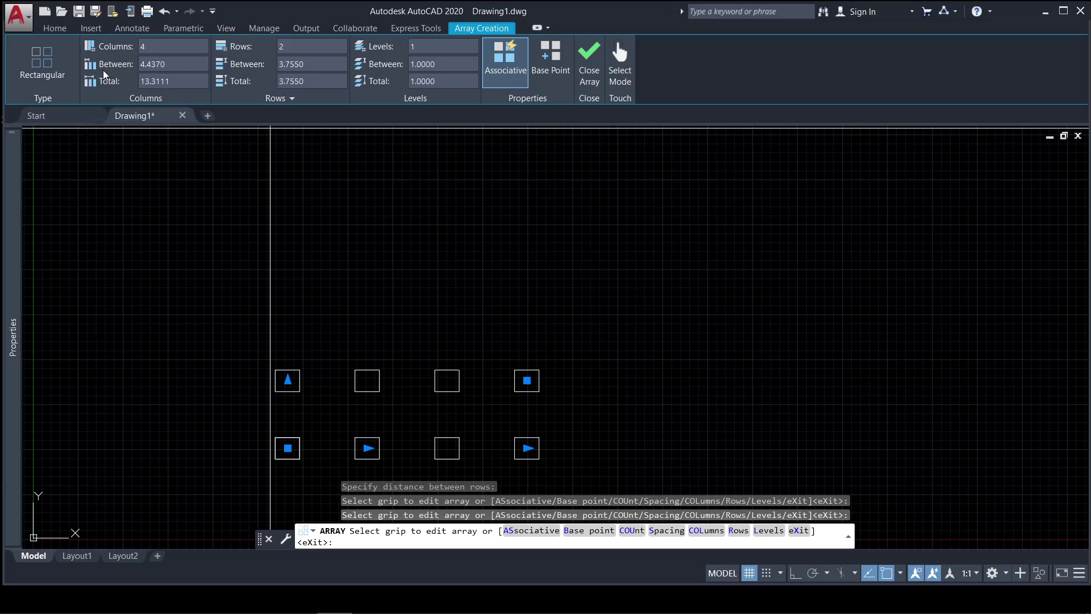
Set the column spacing to 8 and the row spacing to 6
click(166, 58)
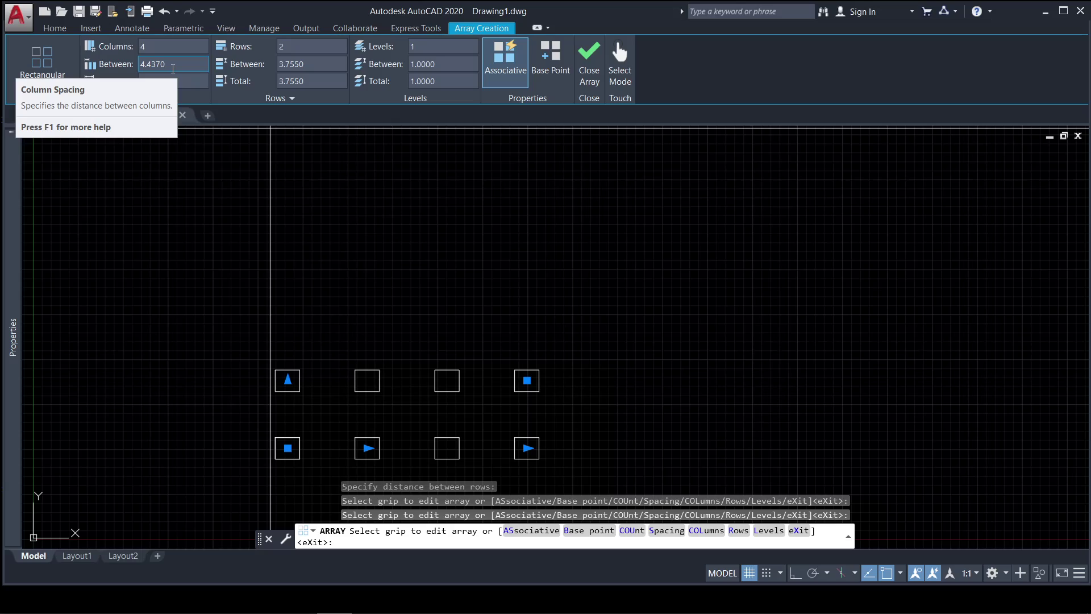
drag(176, 67, 130, 73)
text(8)
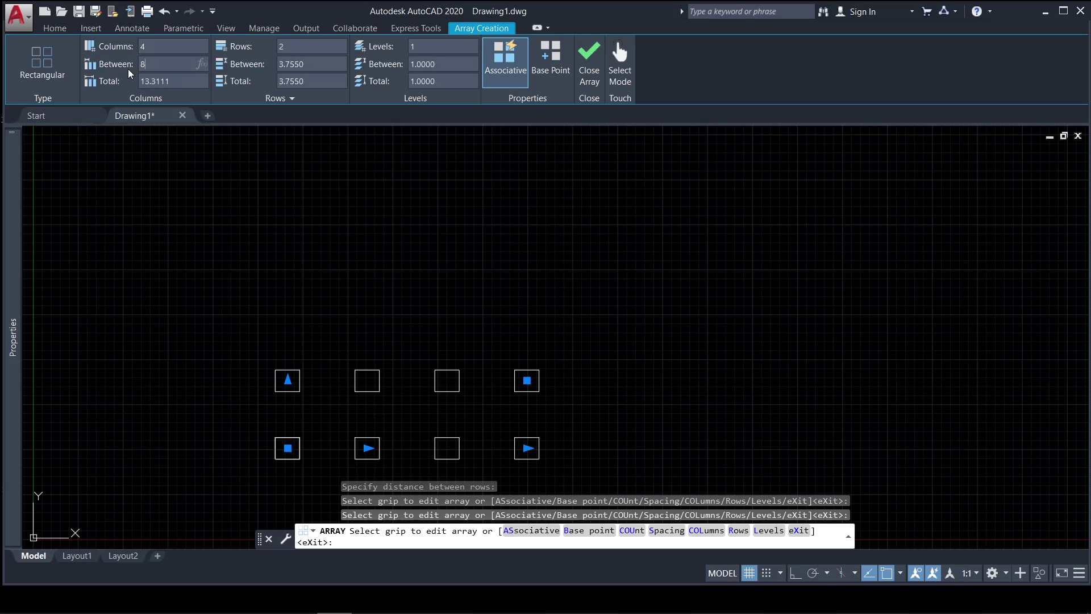
key(Return)
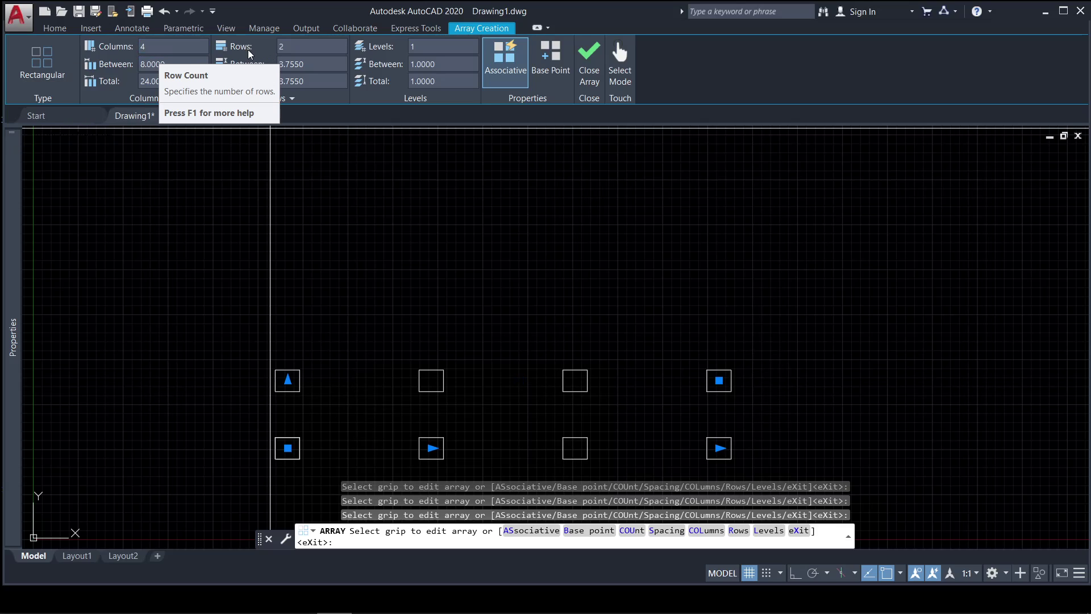
drag(313, 64, 282, 64)
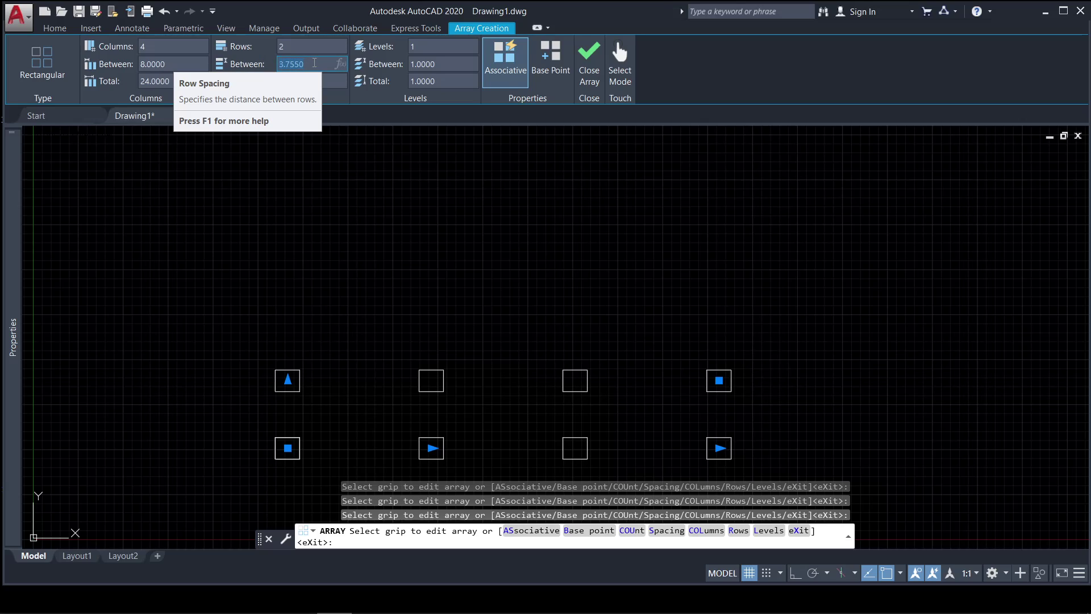
text(6)
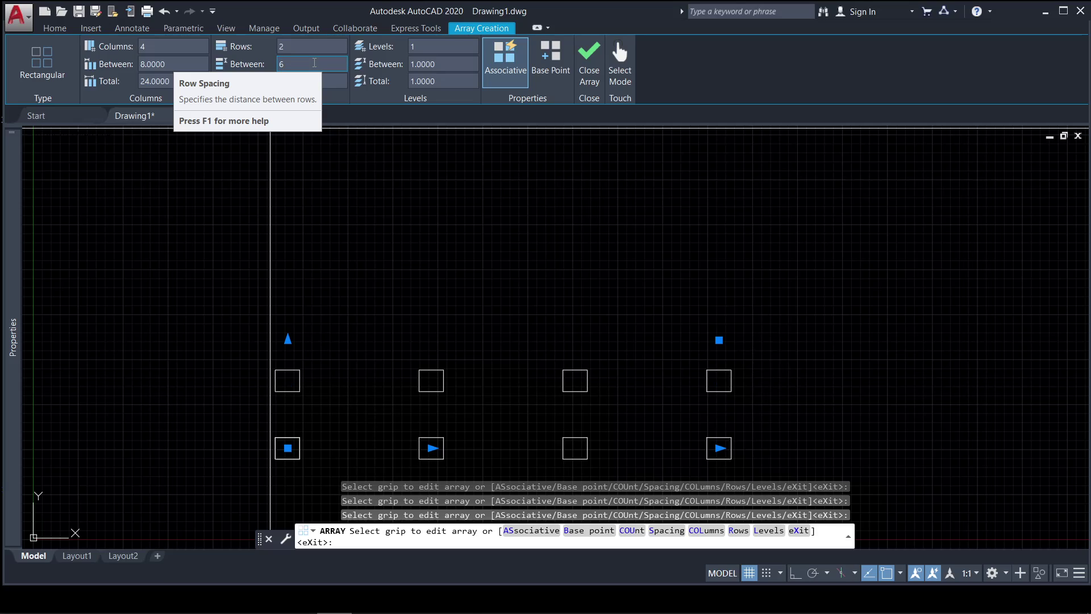
key(Return)
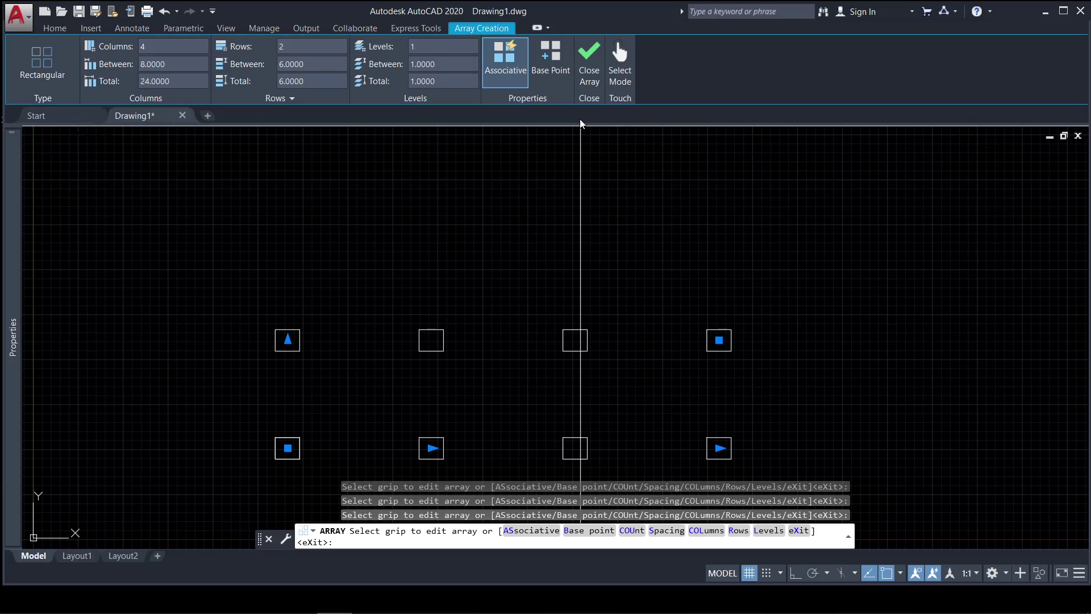
Close the array, select it, and undo it with U so only the square remains
click(590, 79)
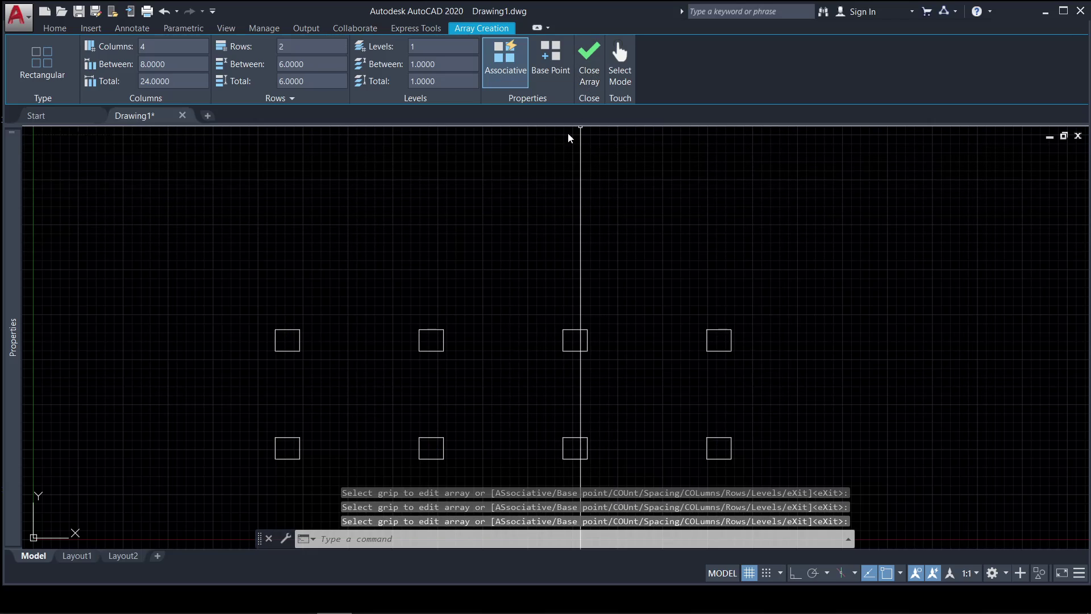
click(430, 351)
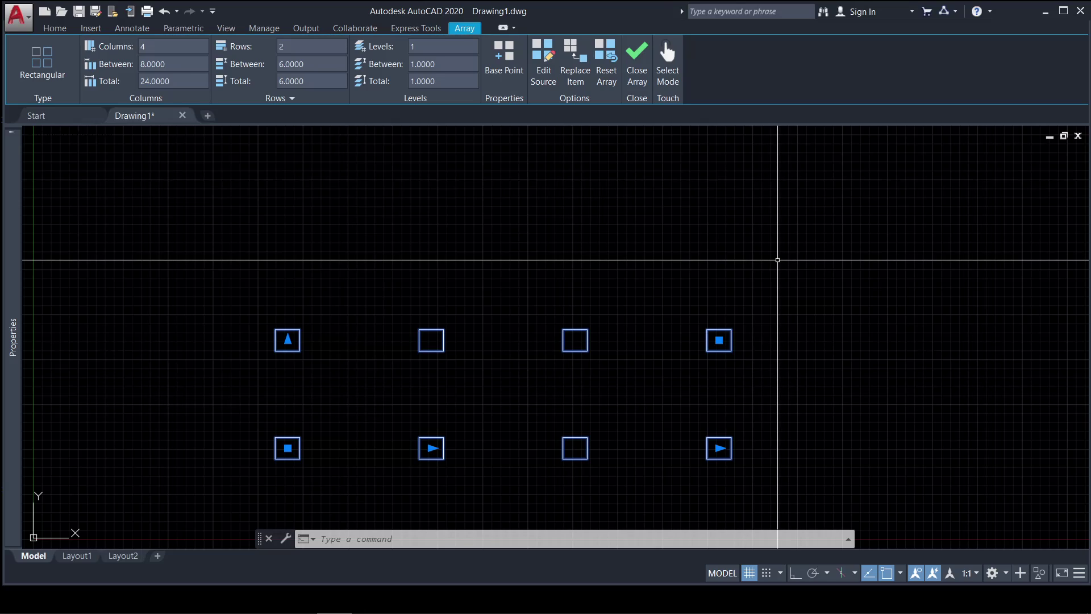
text(u)
key(Return)
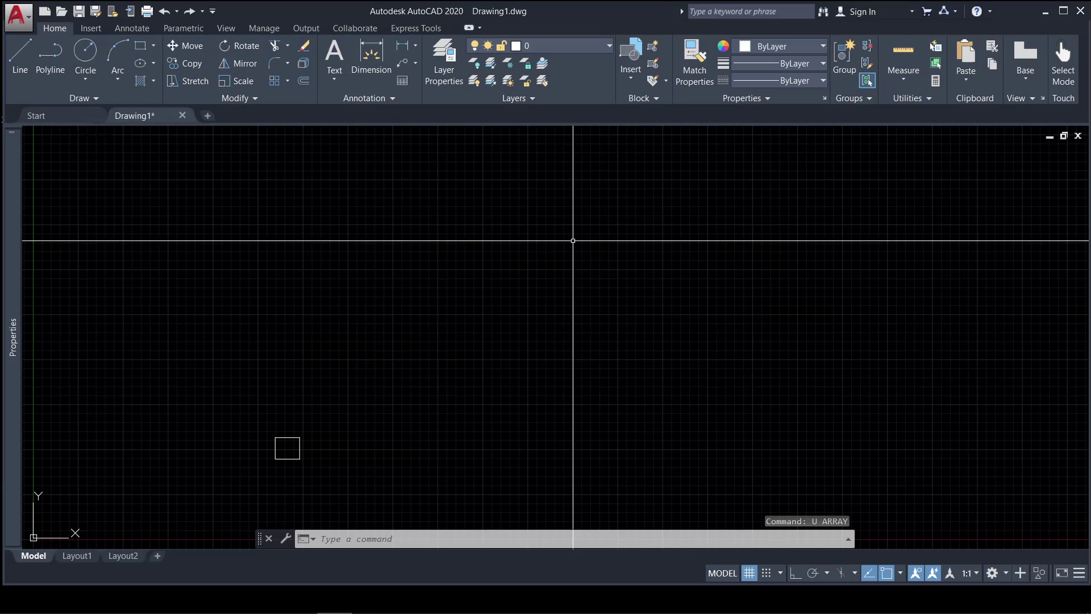
Create a rectangular array of the square with 2 rows 6 apart and columns 8 apart
text(ar)
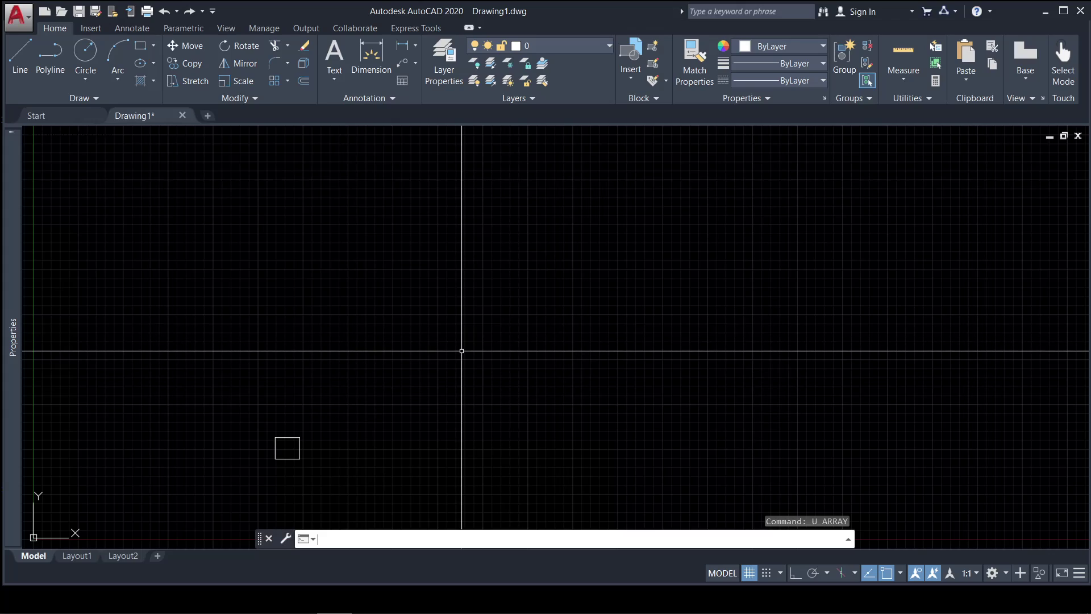
key(Return)
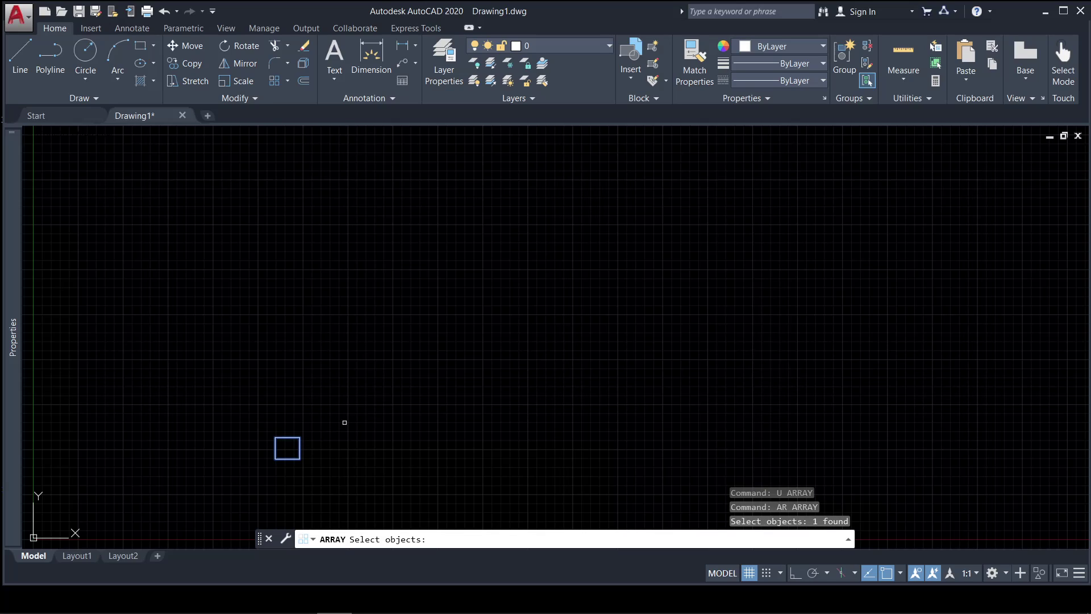
key(Return)
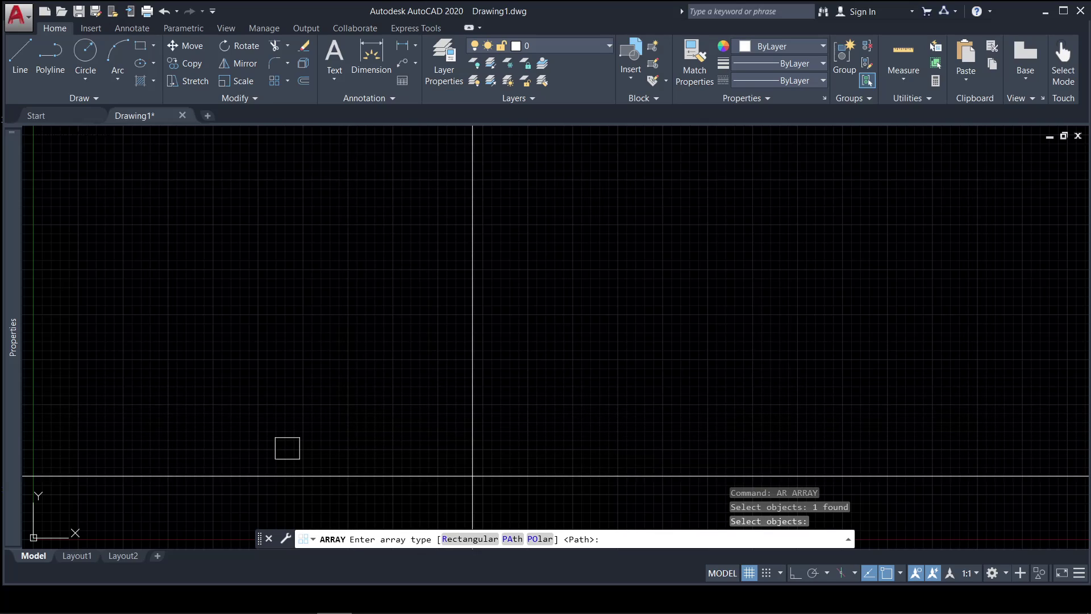
click(469, 538)
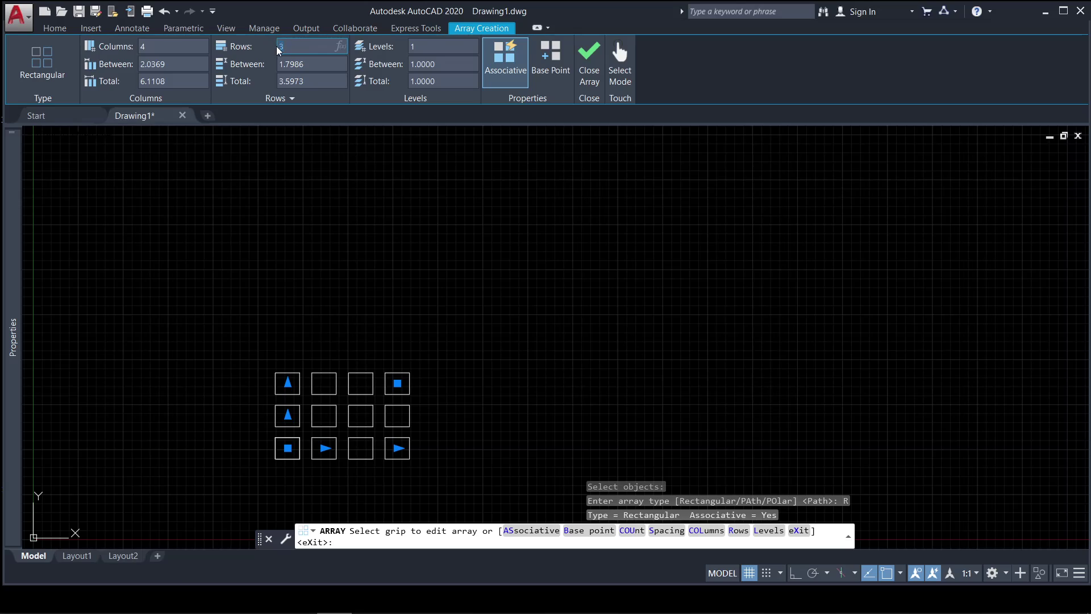
key(Return)
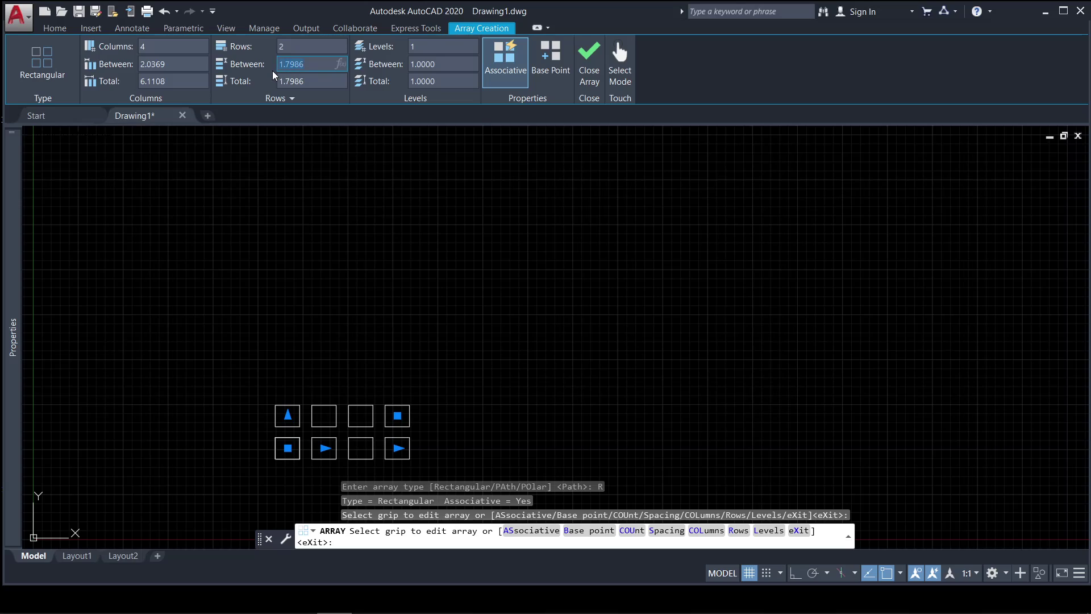
text(6)
key(Return)
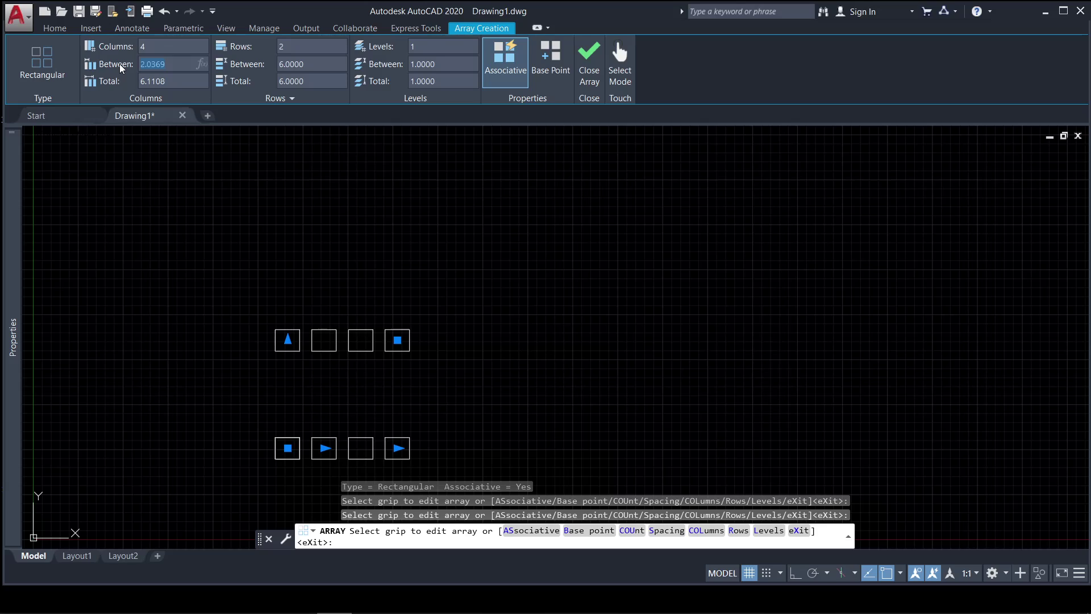
text(8)
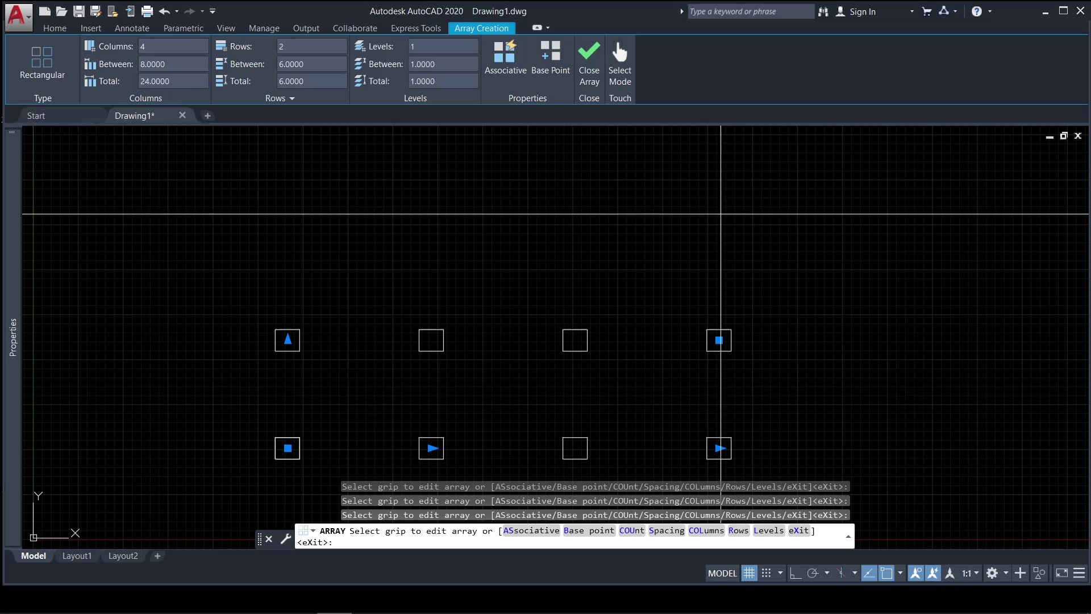
key(Return)
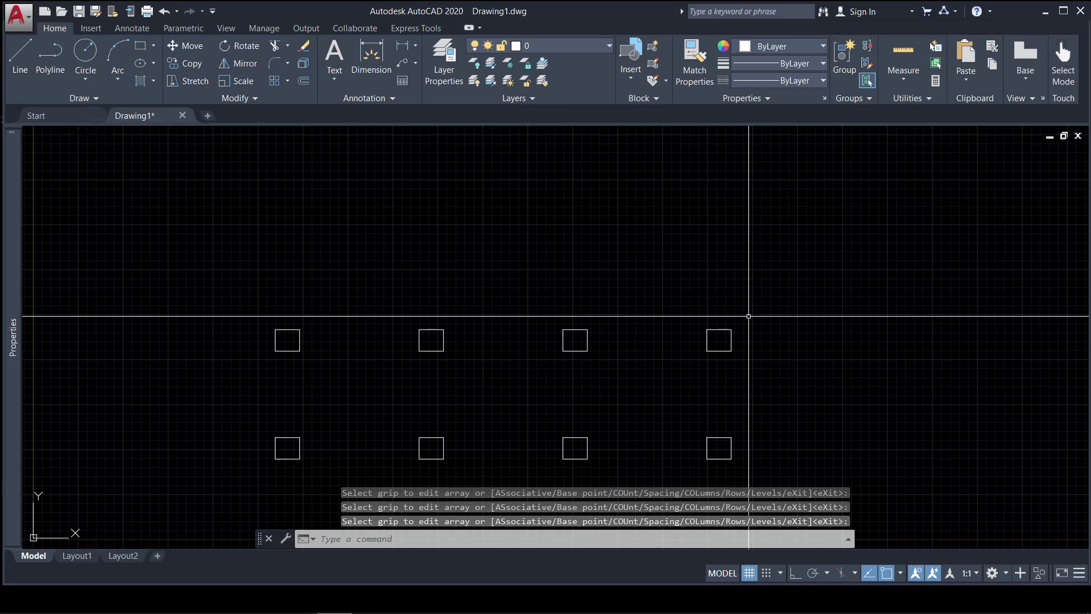
click(739, 347)
click(653, 305)
Try several selection windows around the squares, cancelling each one
key(Escape)
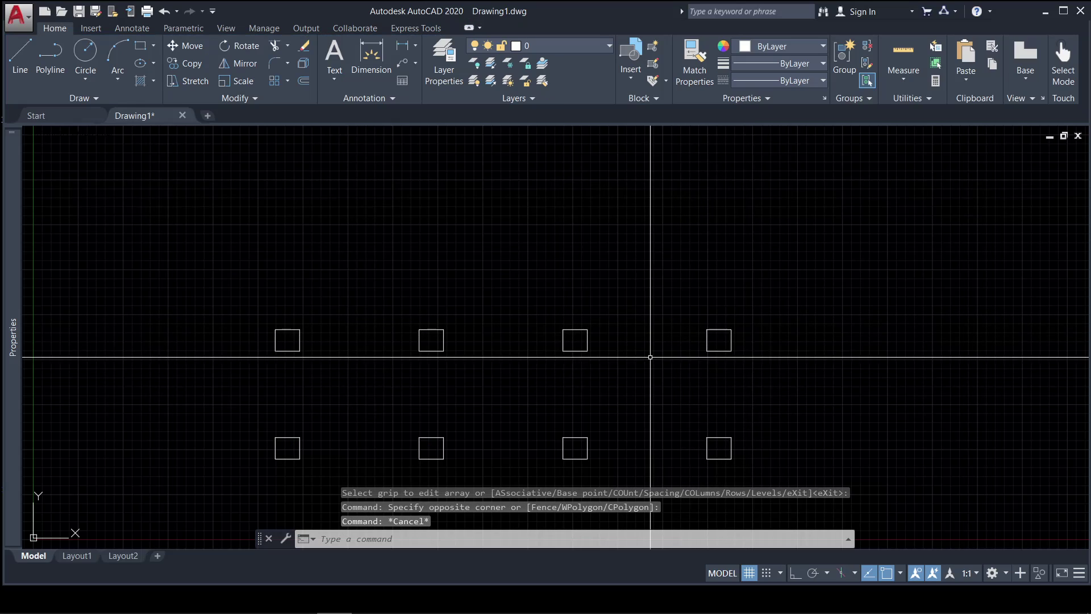
click(649, 374)
key(Escape)
click(409, 341)
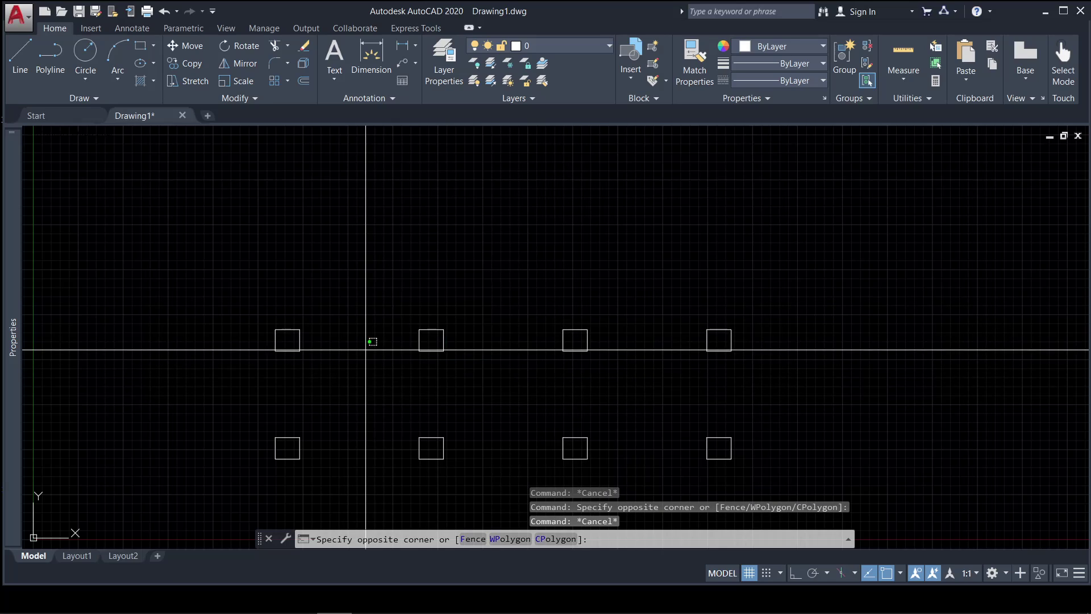
click(269, 309)
key(Escape)
click(357, 426)
click(295, 445)
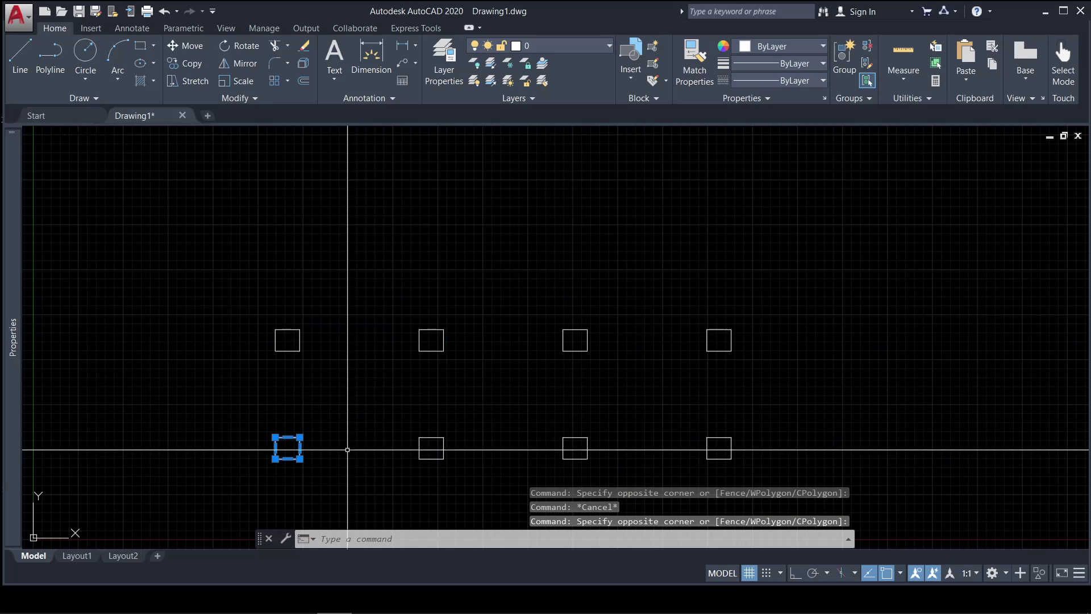
key(Escape)
key(Escape)
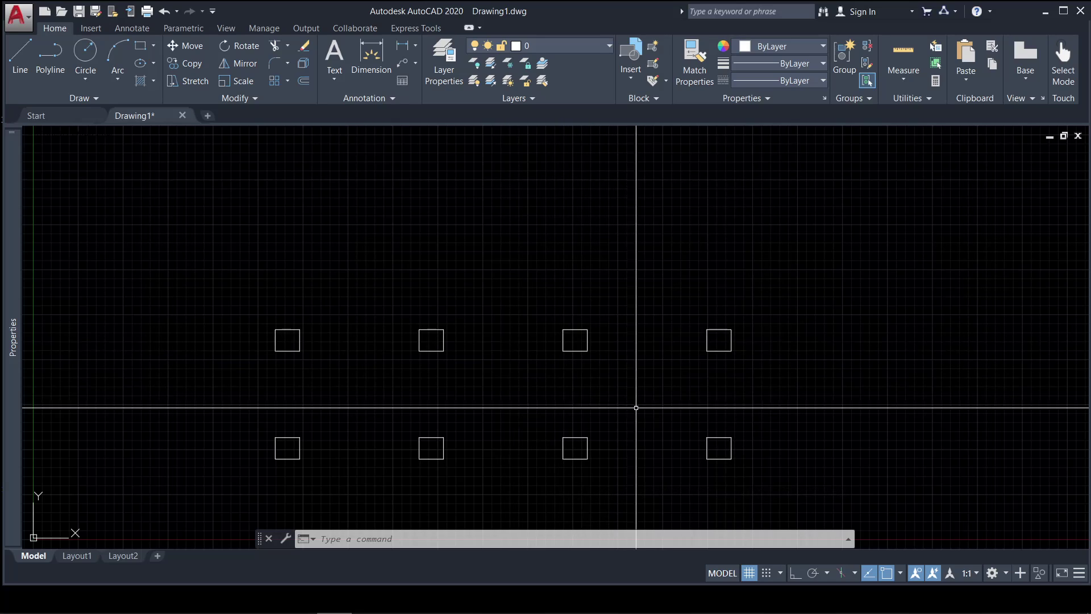
Delete the six copied squares, then the remaining upper square, leaving the original
click(766, 478)
click(389, 274)
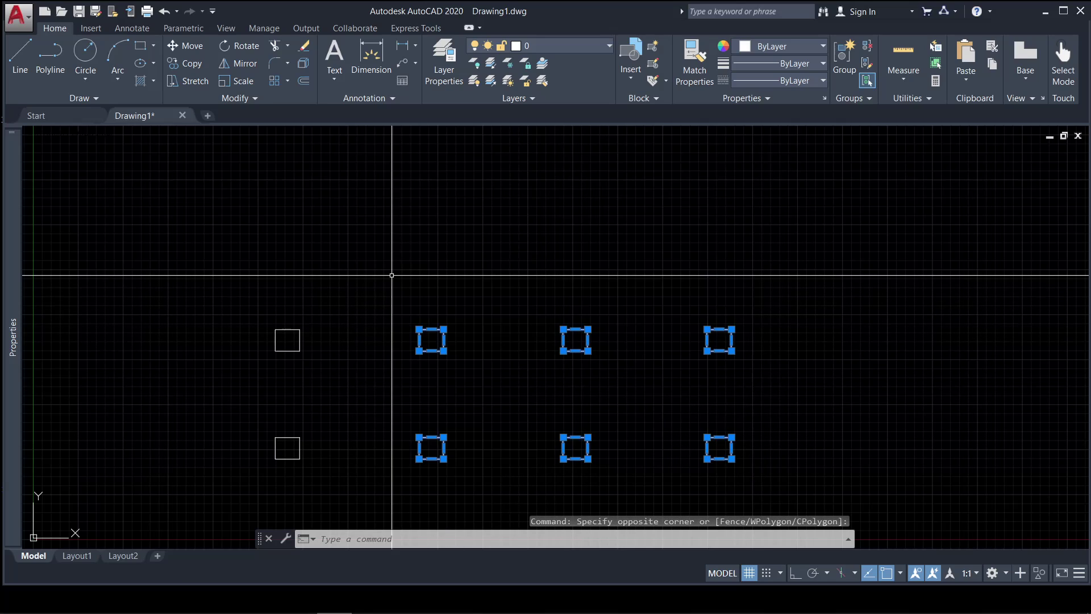
key(Delete)
click(343, 360)
click(284, 317)
key(Delete)
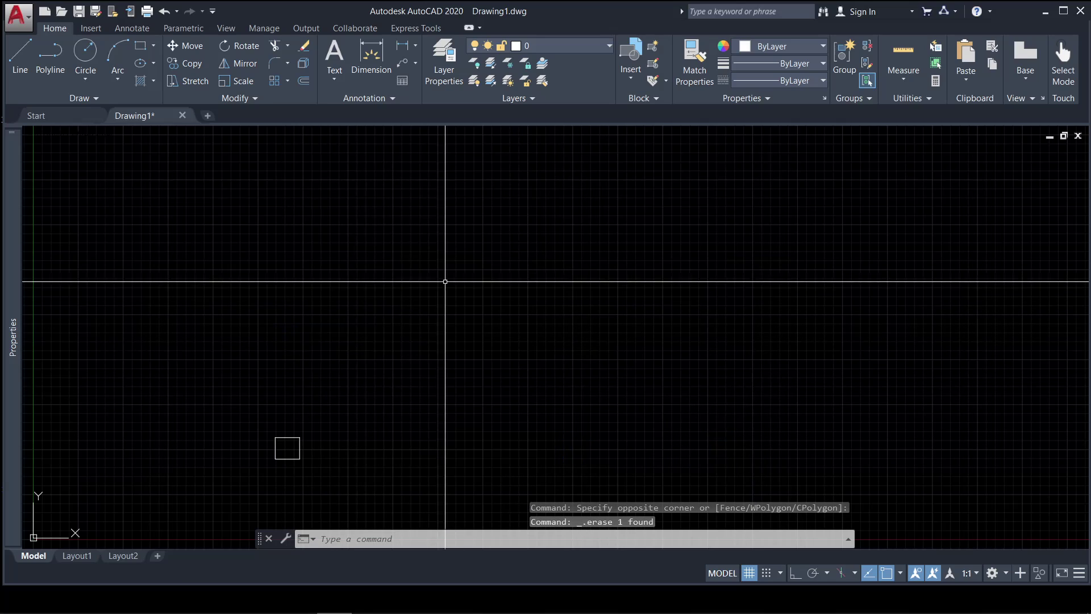
Array the square into 4 columns by 3 rows, base point at the lower-left corner, and close it
text(ar)
key(Return)
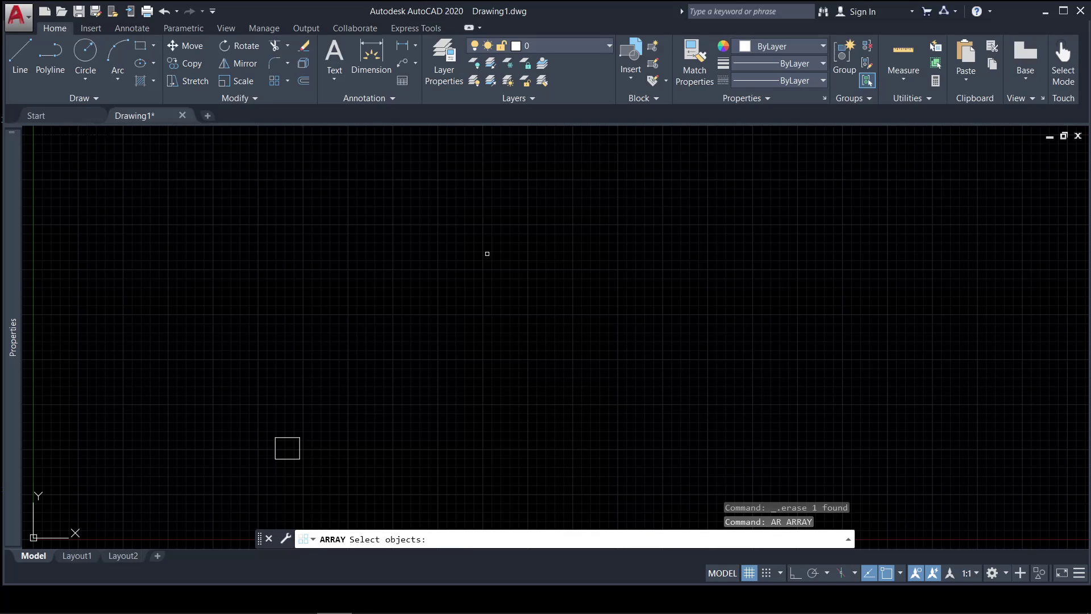
click(326, 473)
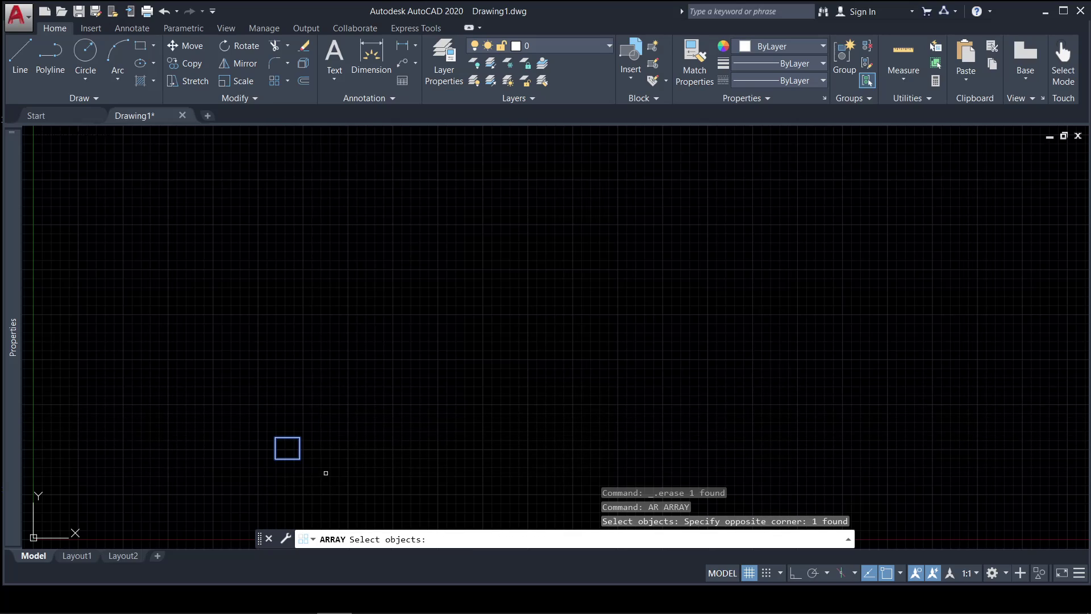
key(Return)
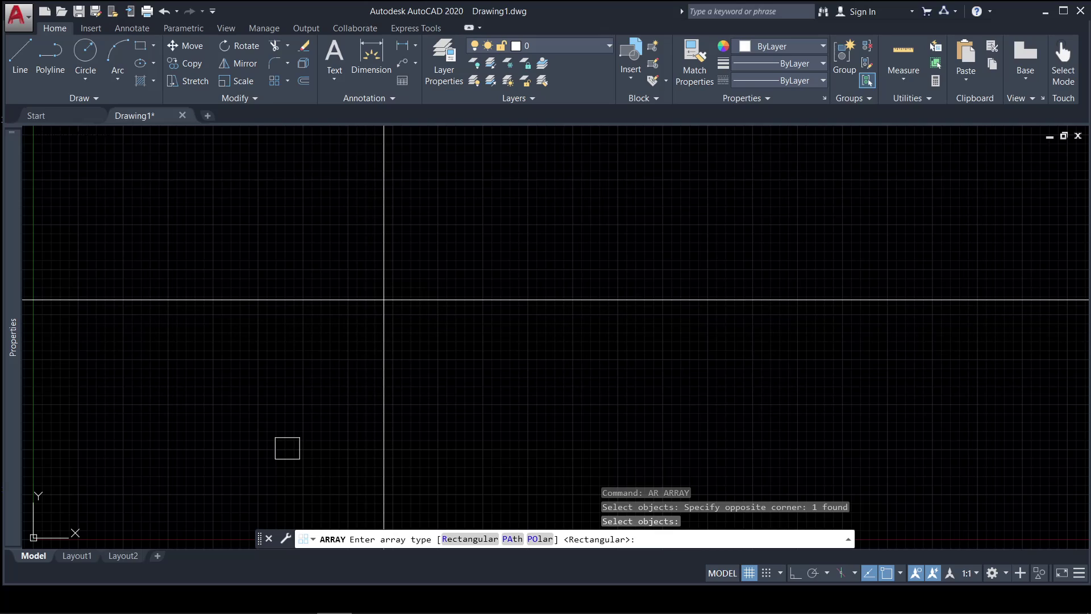
click(468, 539)
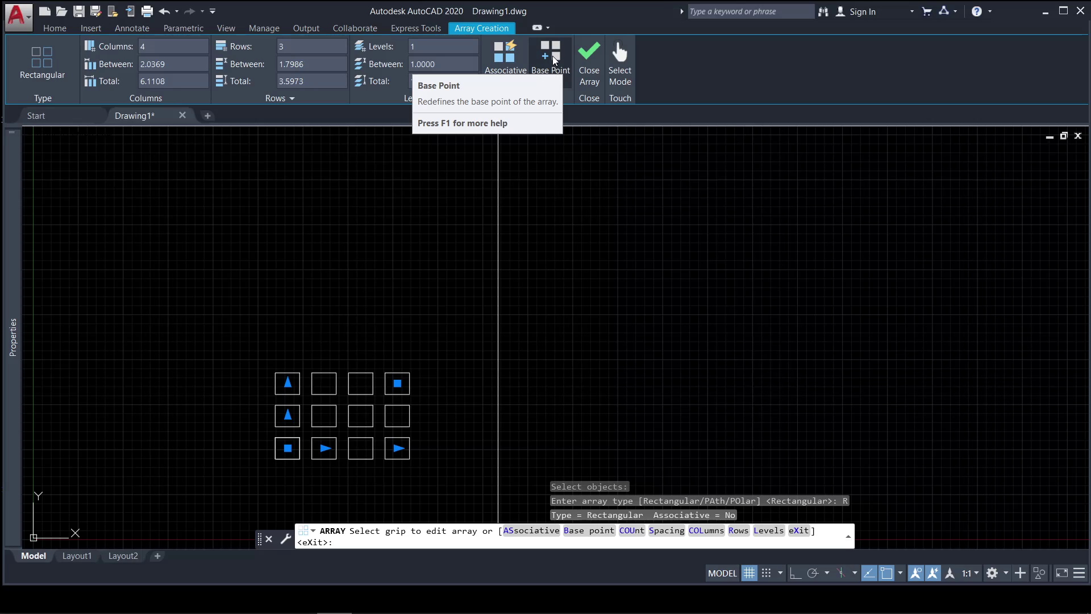
click(550, 64)
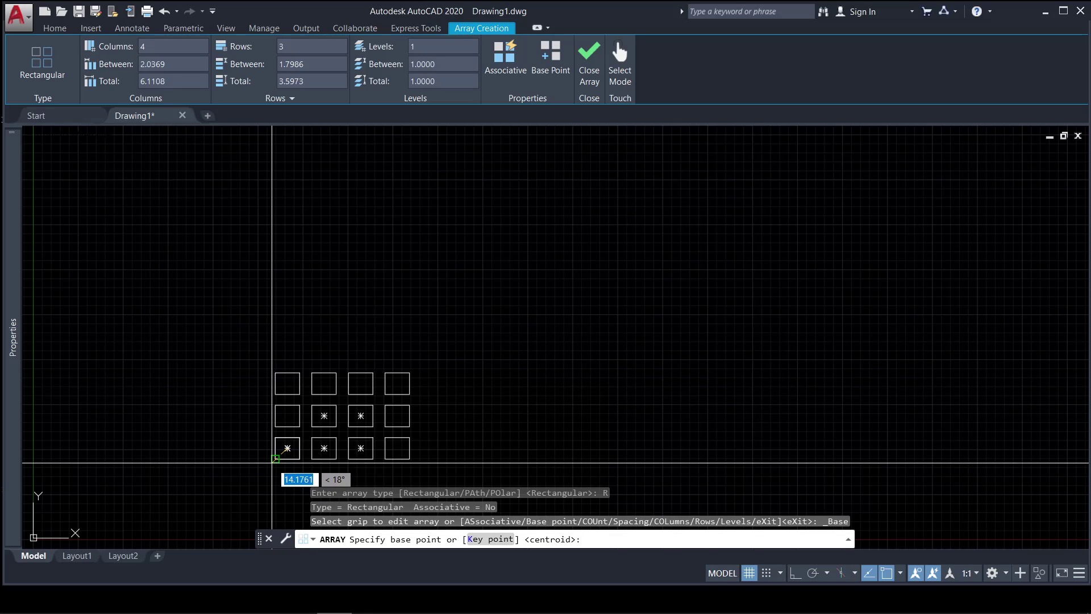
click(275, 459)
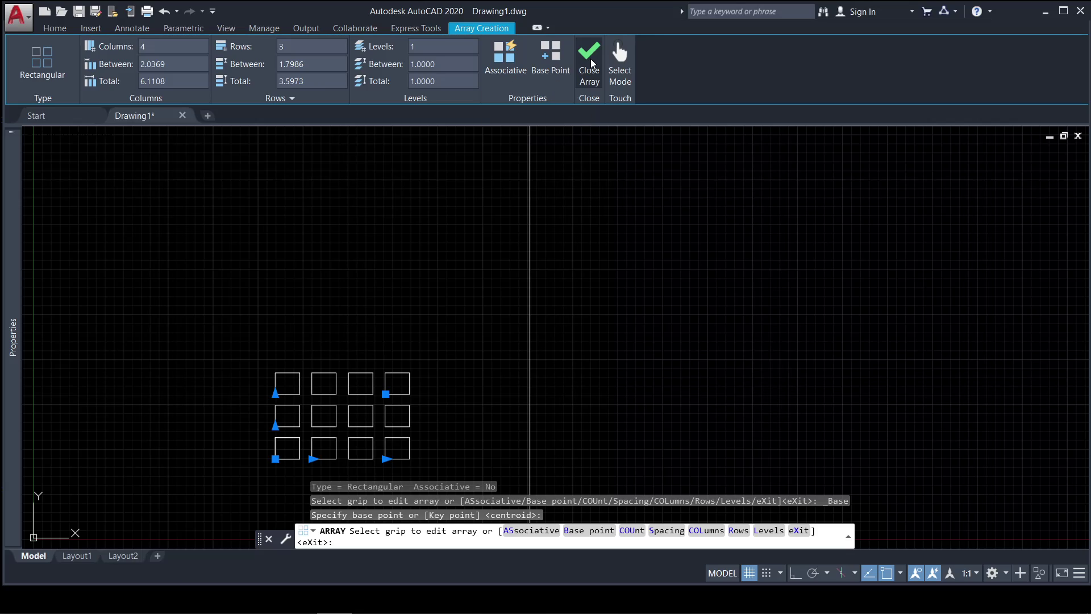
click(590, 57)
Crossing-select and delete the array, then delete the two leftover squares
click(438, 460)
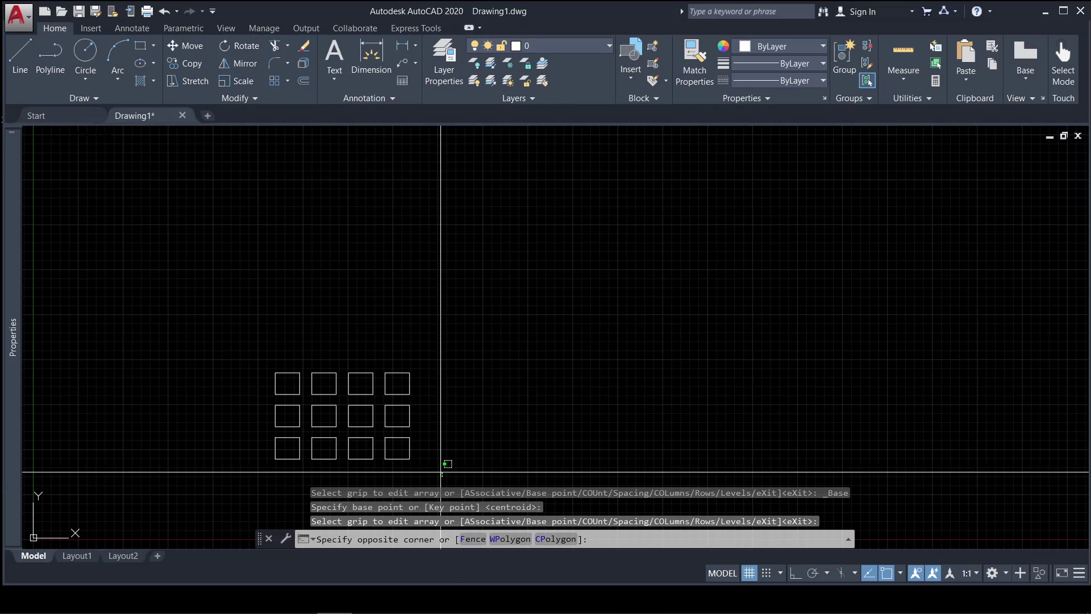
click(327, 356)
key(Delete)
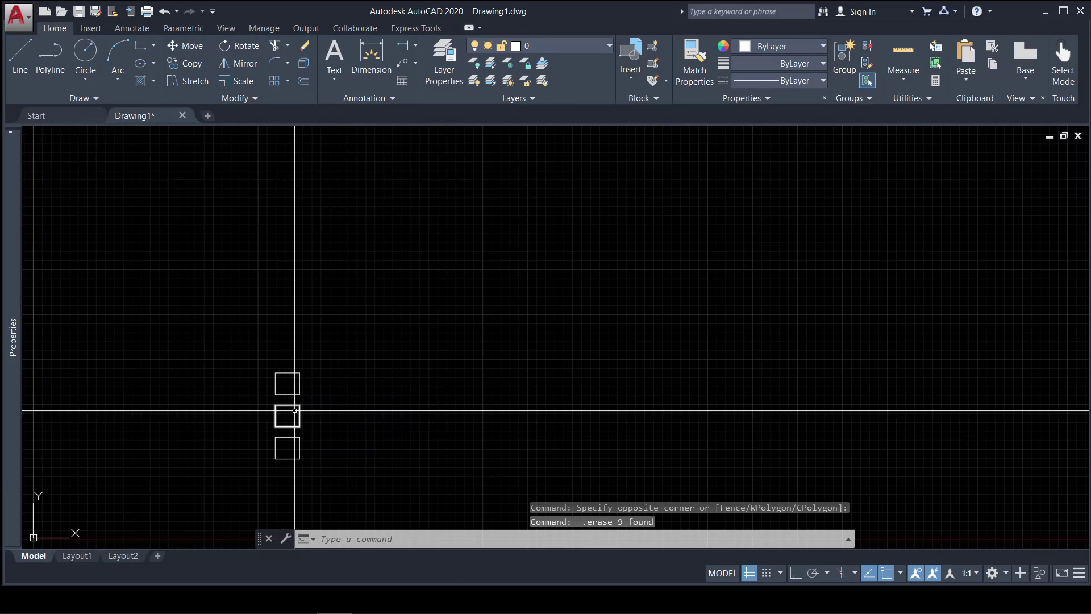
click(313, 415)
click(243, 361)
key(Delete)
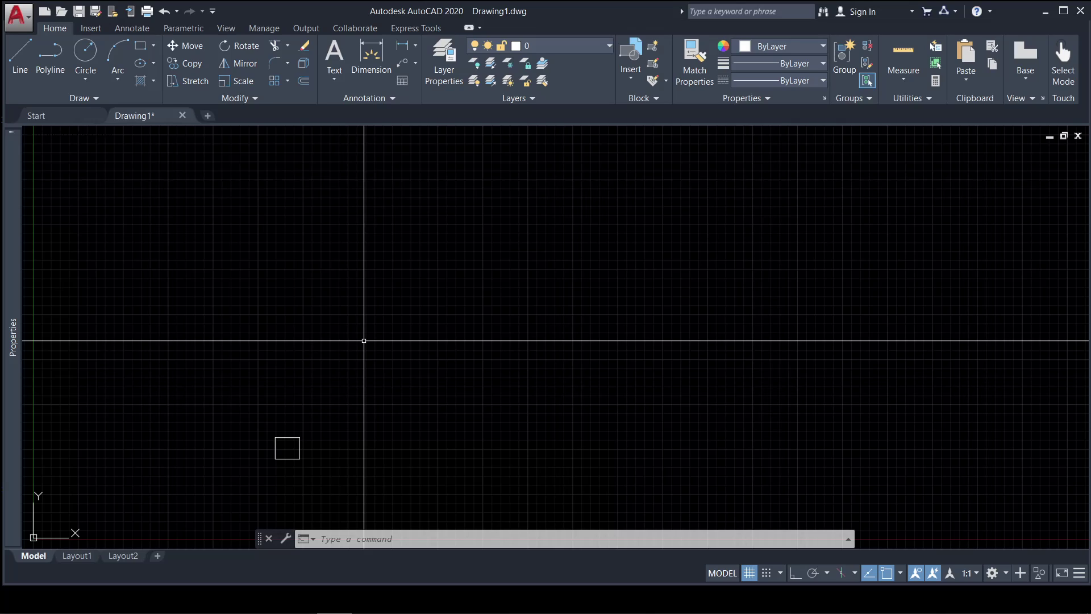
Draw a wavy five-point spline from left to right across the drawing
text(Sp)
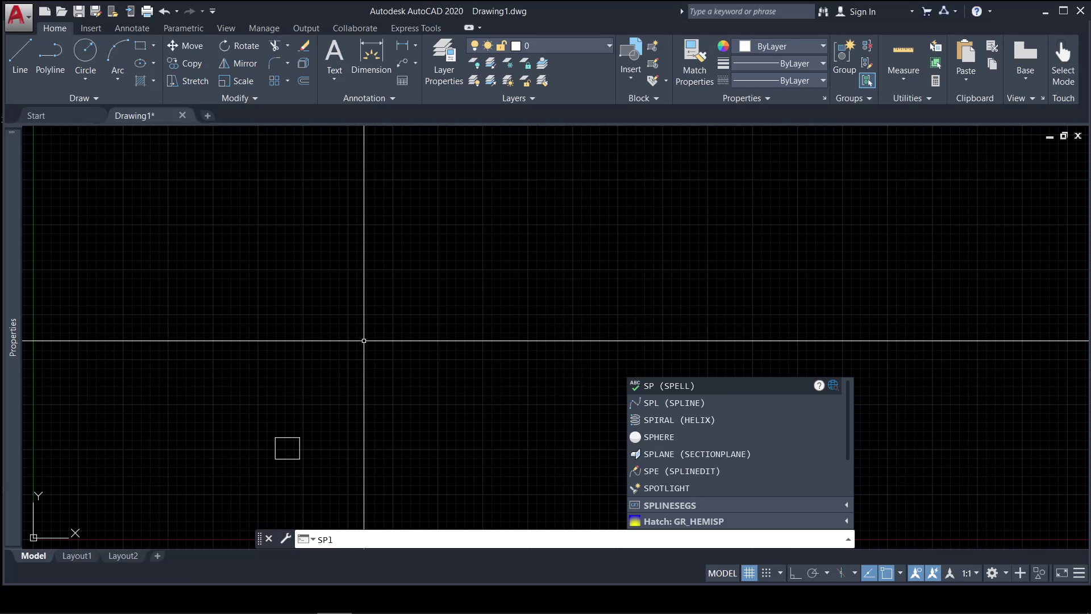
key(Return)
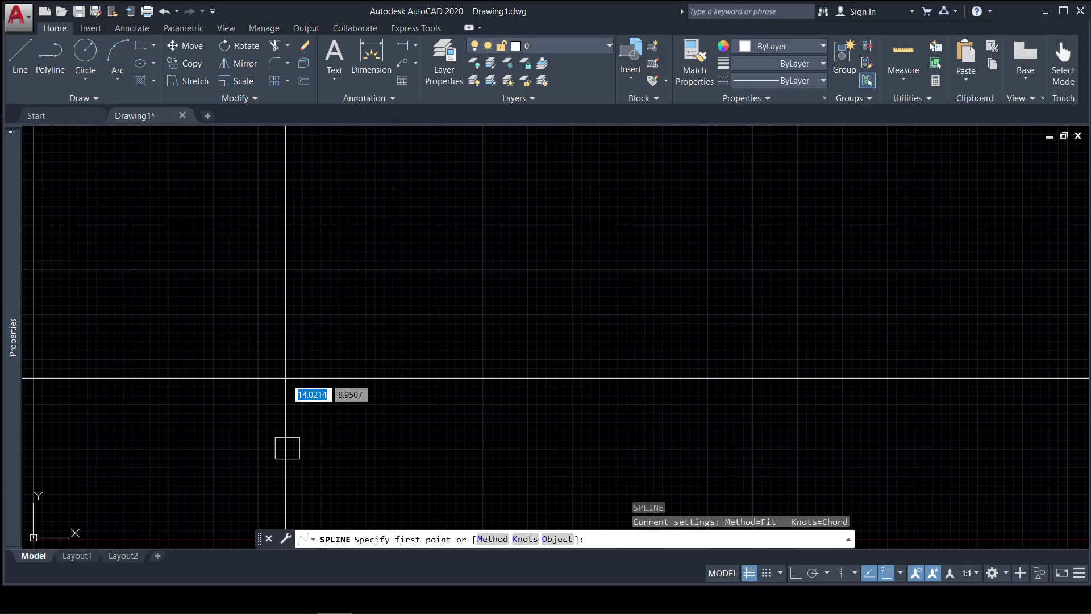
click(286, 377)
click(390, 331)
click(497, 379)
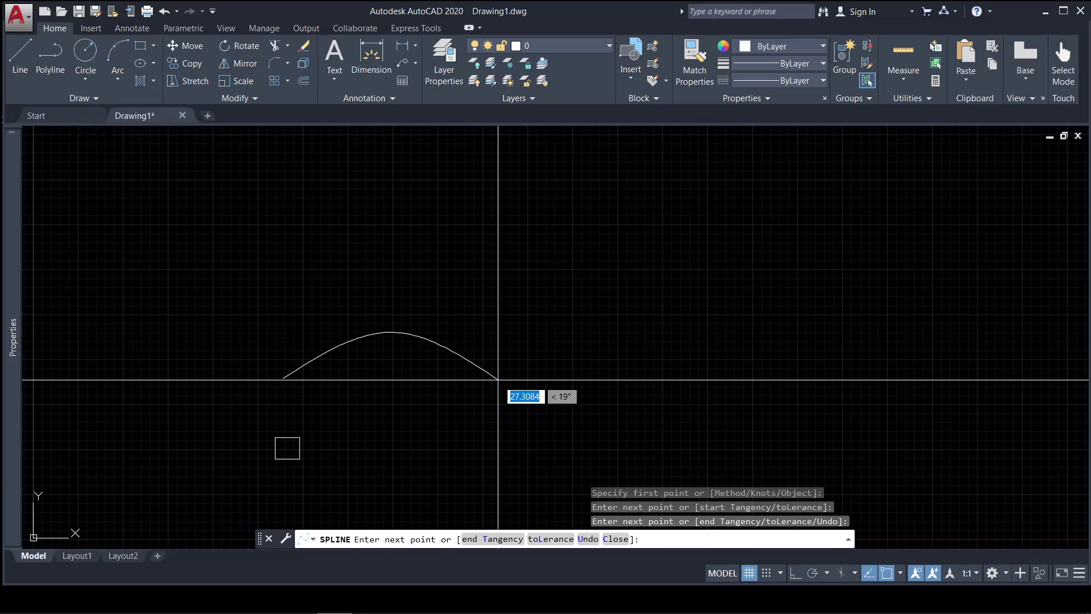
click(635, 311)
click(798, 368)
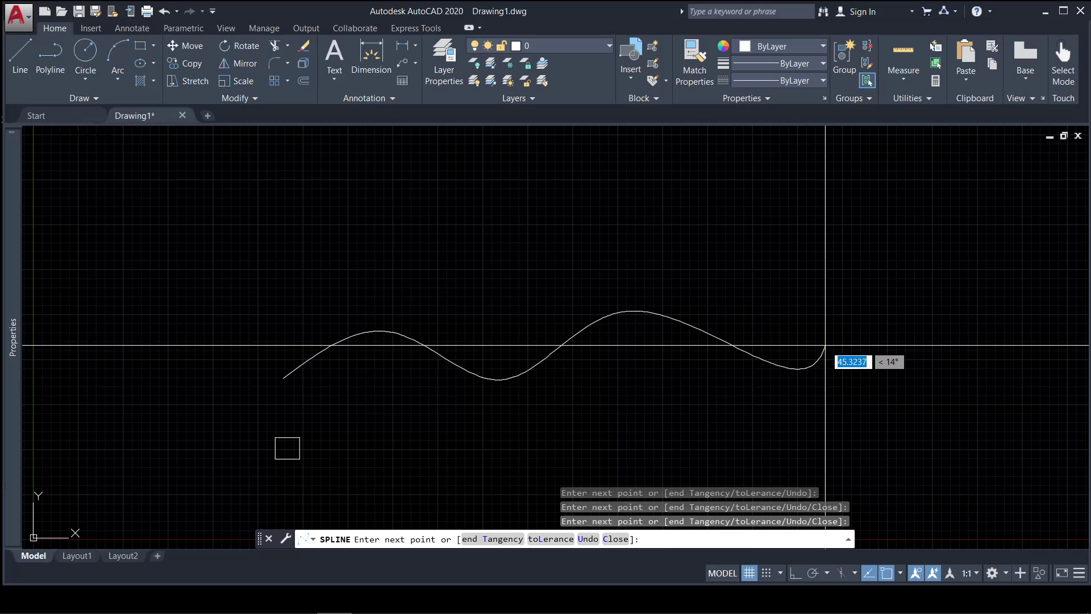
key(Return)
Move the square by its centre onto the spline's left starting point
text(m)
key(Return)
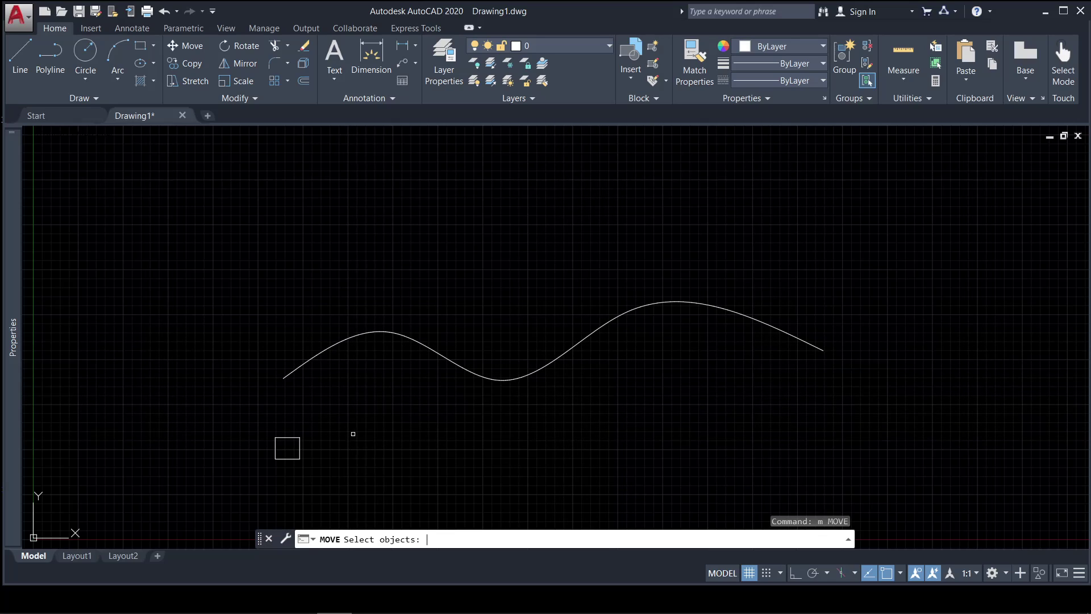
click(338, 462)
key(Return)
click(287, 448)
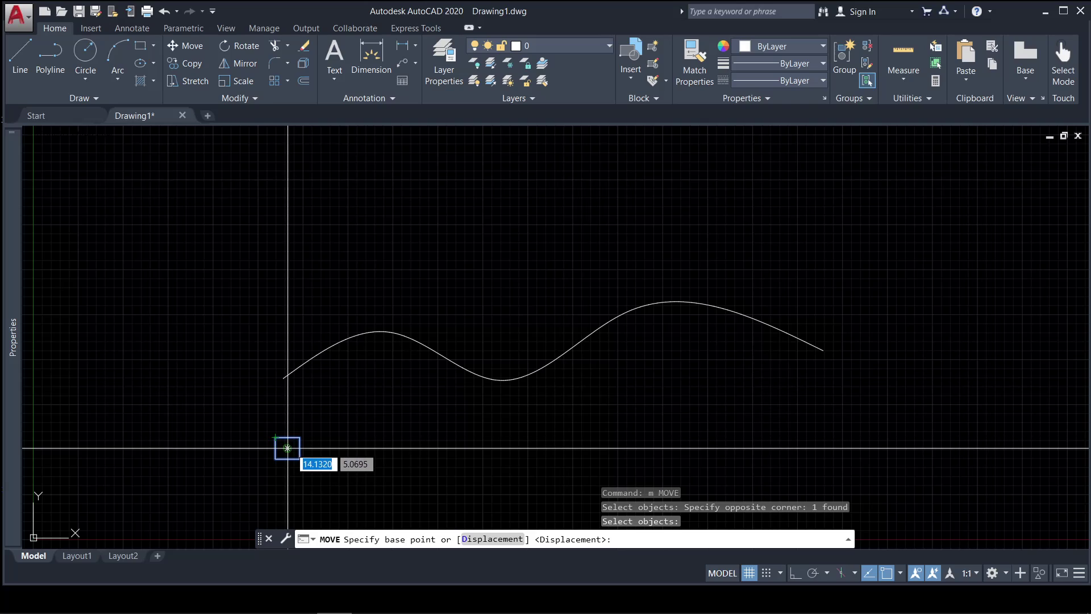
click(283, 378)
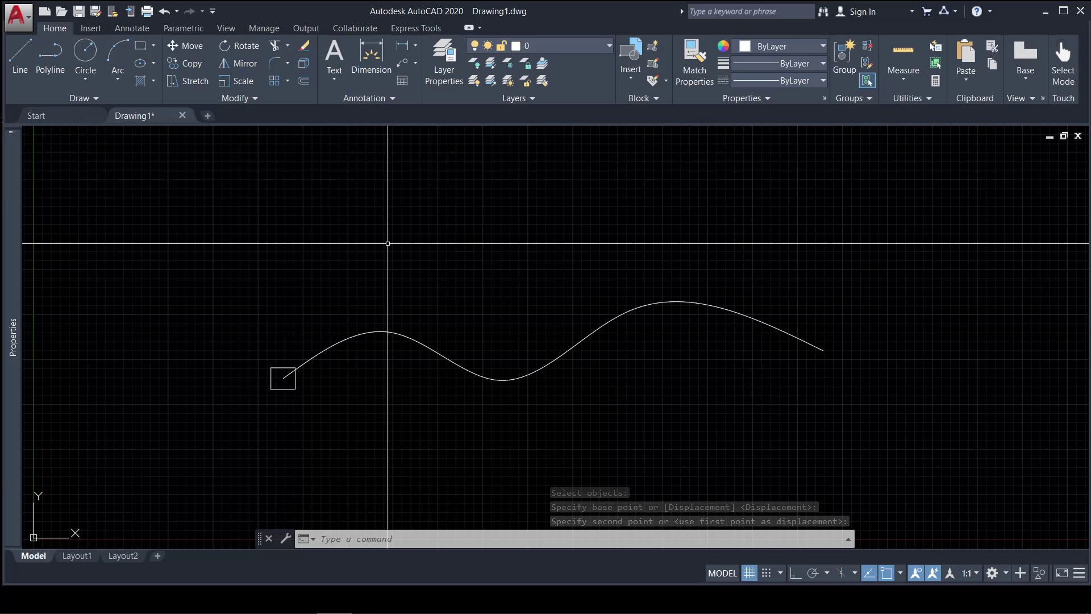
Path-array the square along the wavy spline, producing 17 copies that follow the curve
text(ar)
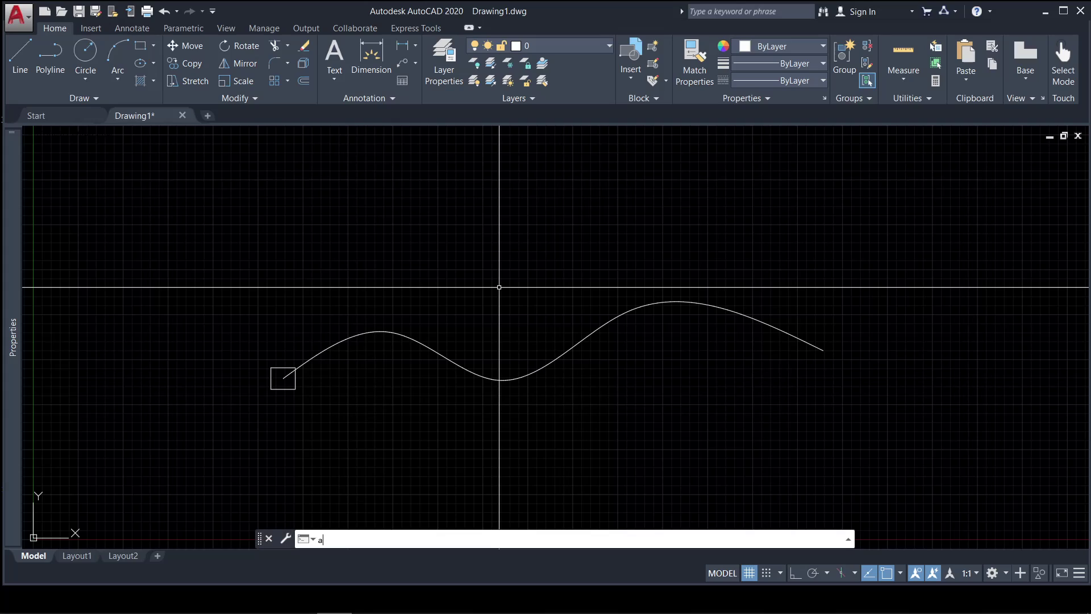
key(Return)
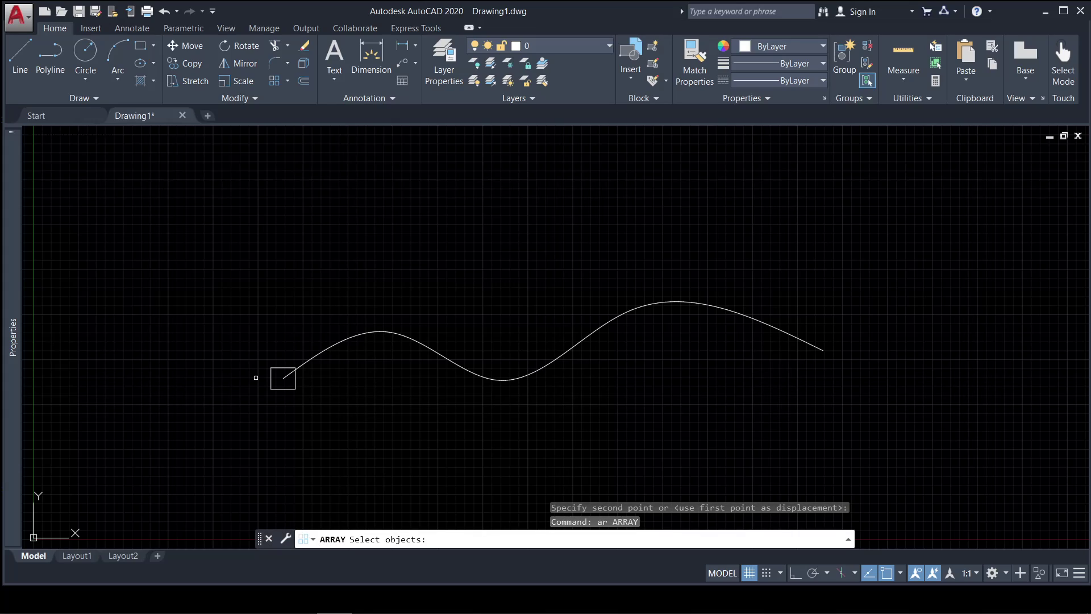
click(274, 368)
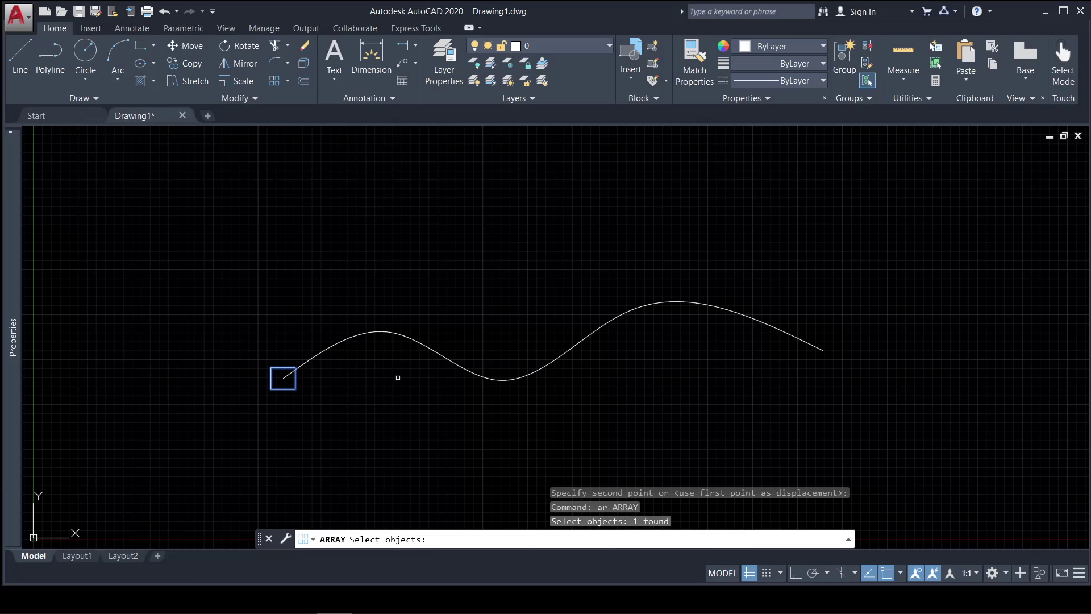
key(Return)
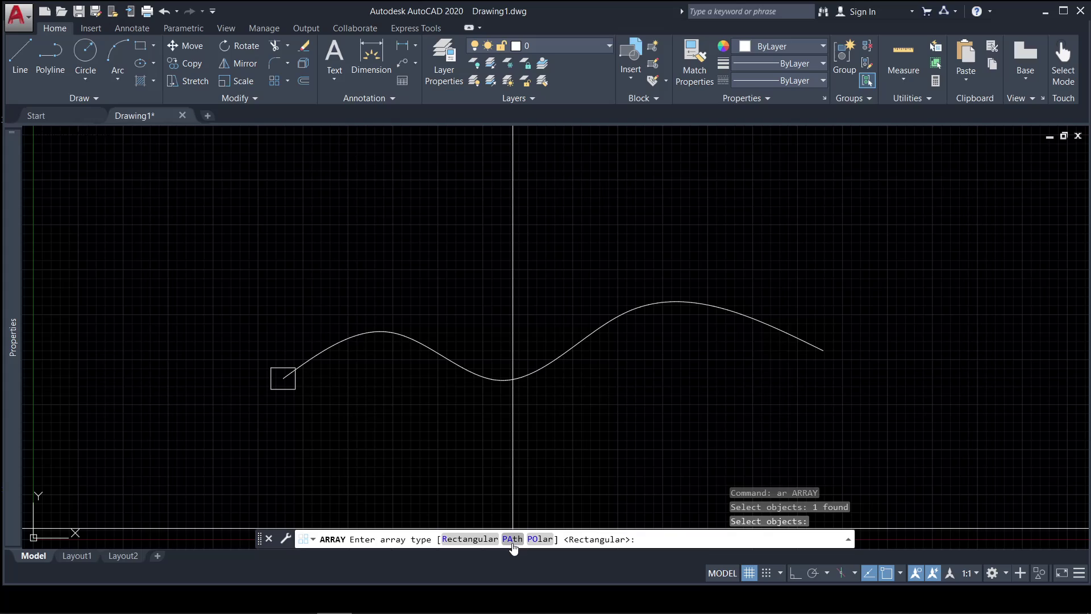
click(512, 539)
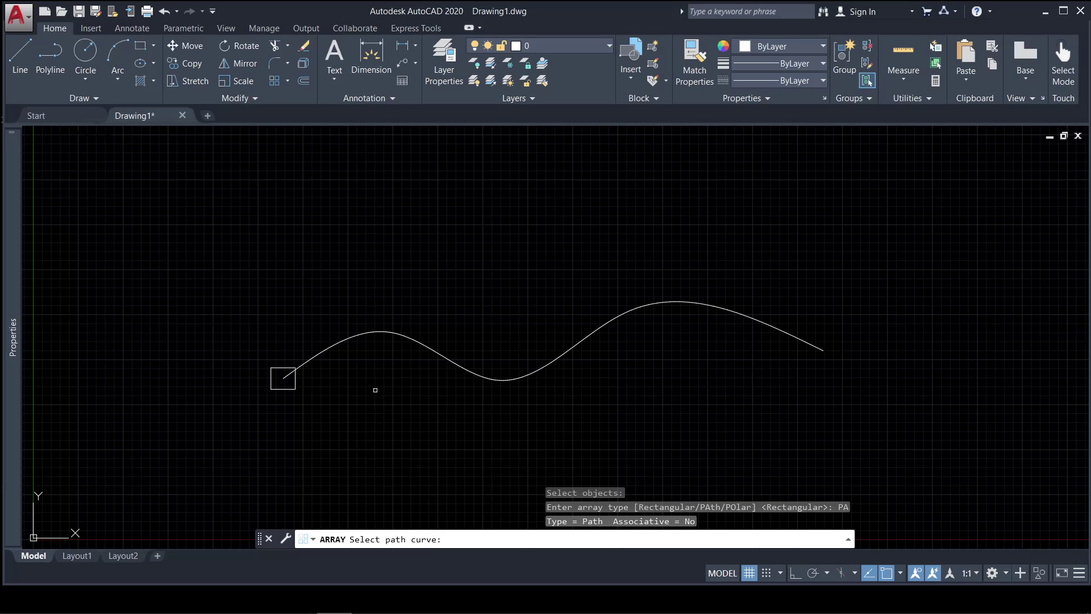
click(391, 332)
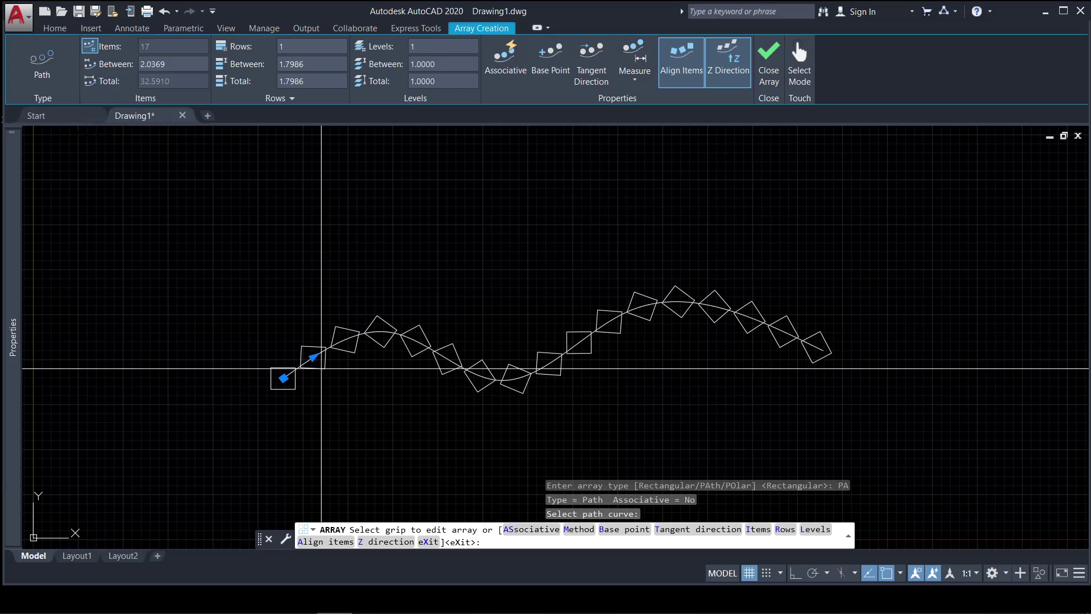
Drag the path array's arrow grip to try different item spacings
click(315, 357)
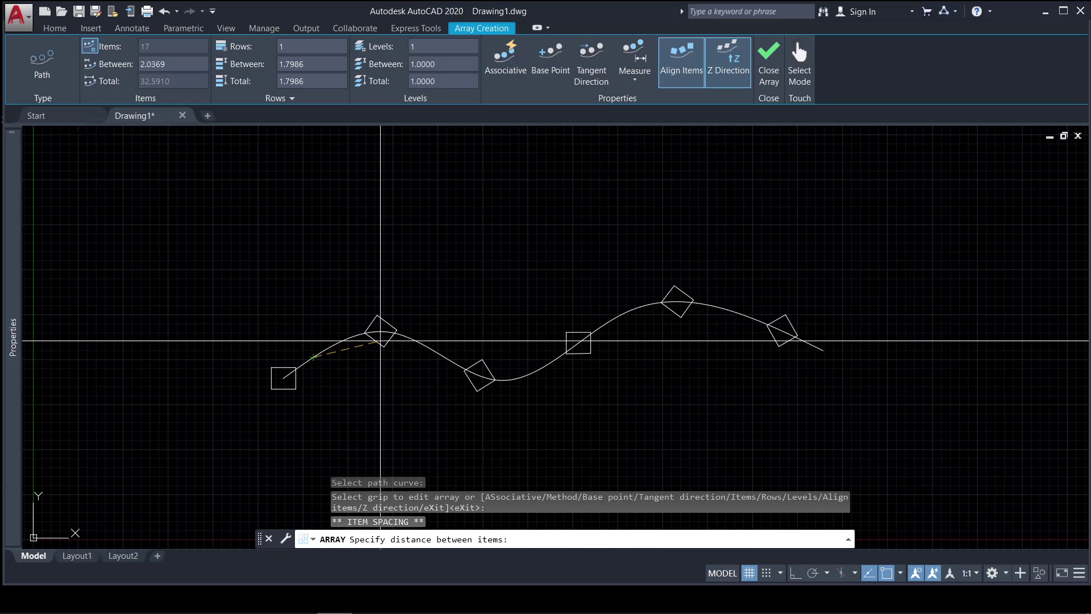
click(380, 341)
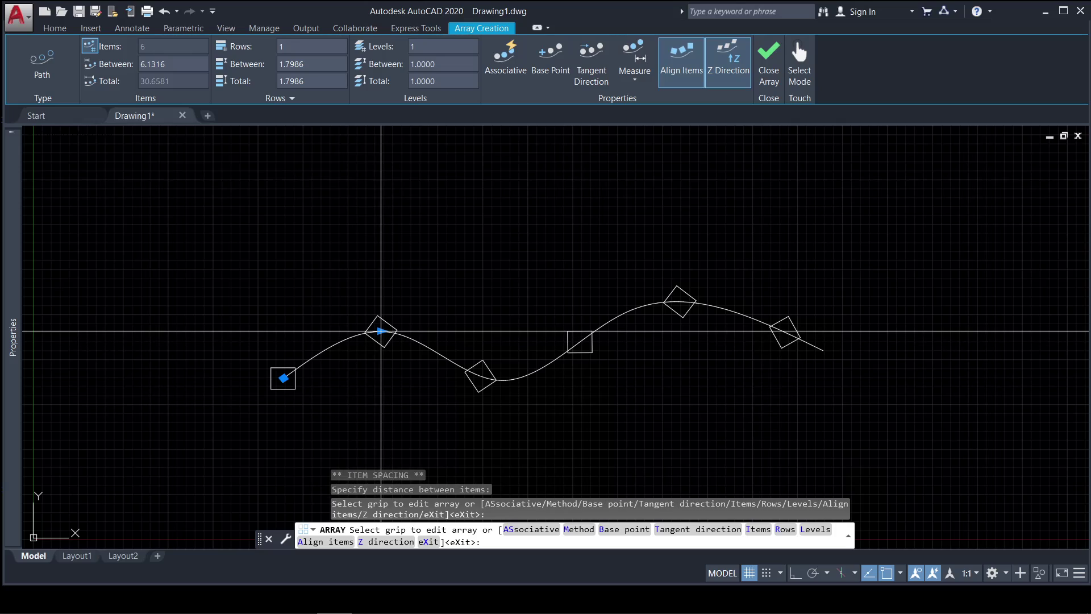
click(380, 331)
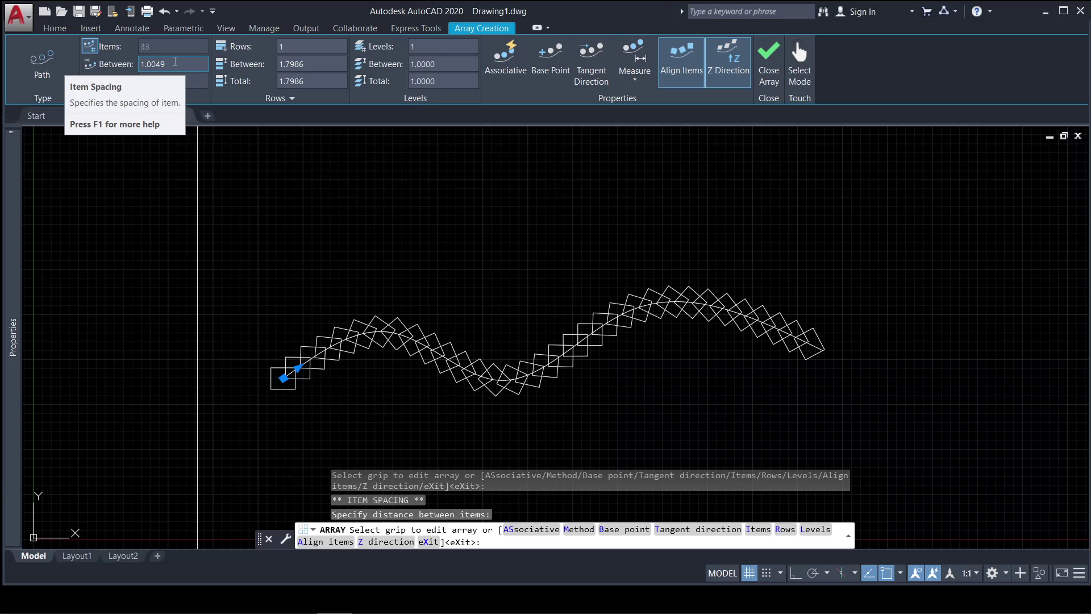
Set the item spacing to 3, then to 2 units, giving 17 squares
drag(175, 61, 145, 63)
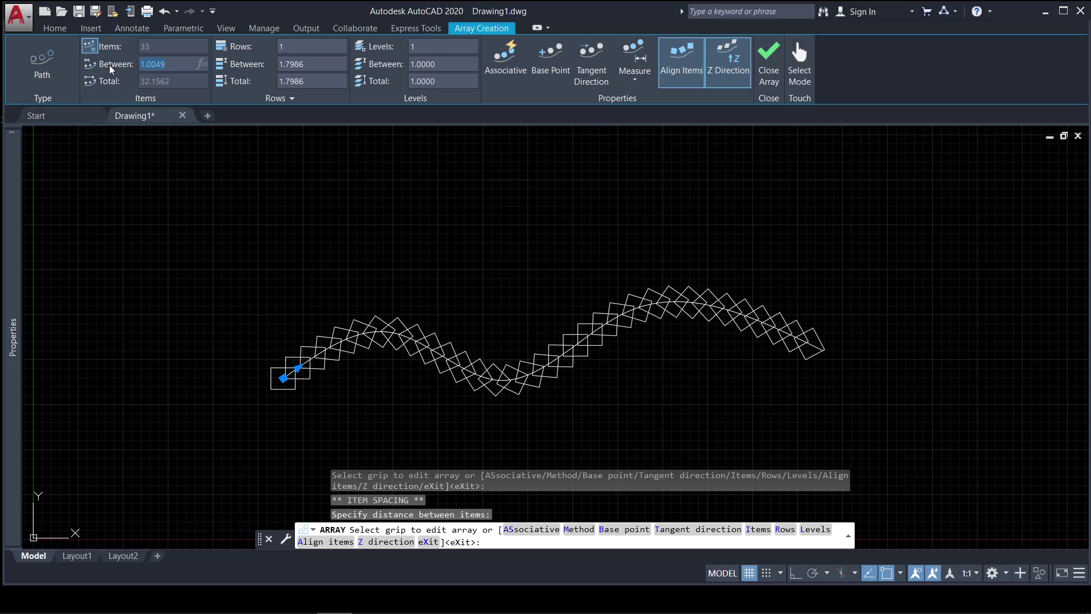
text(3)
key(Return)
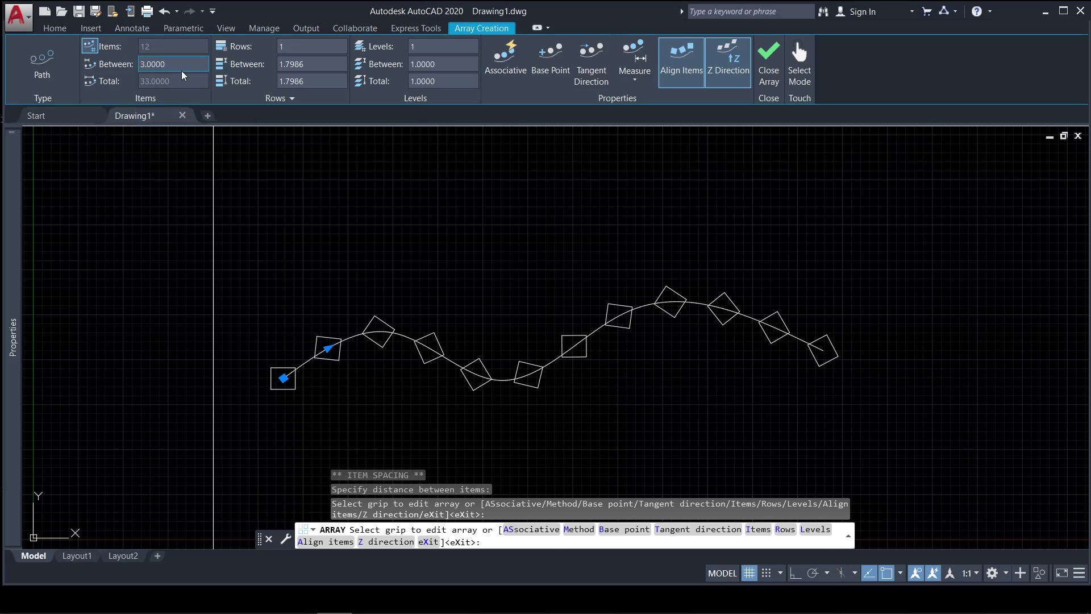
click(140, 64)
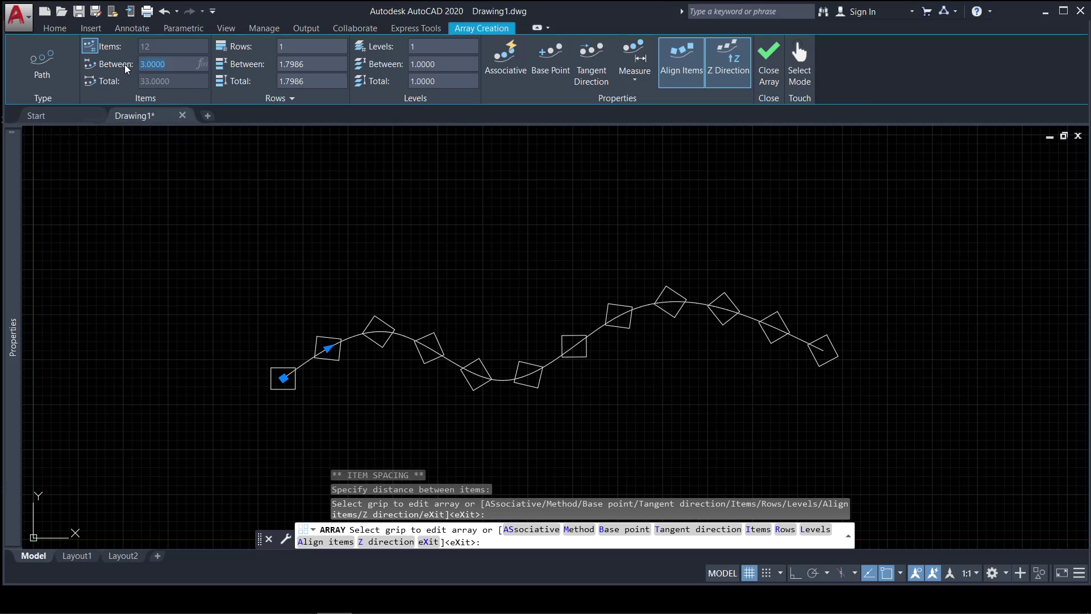
text(2)
key(Return)
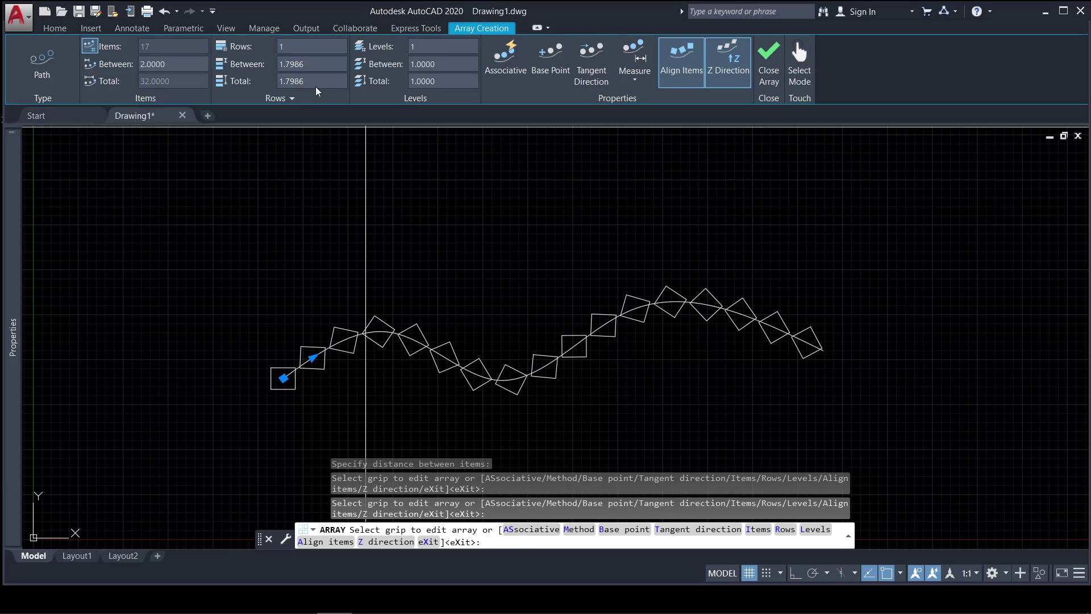
Set the path array to 3 rows with 3 units between rows
click(286, 49)
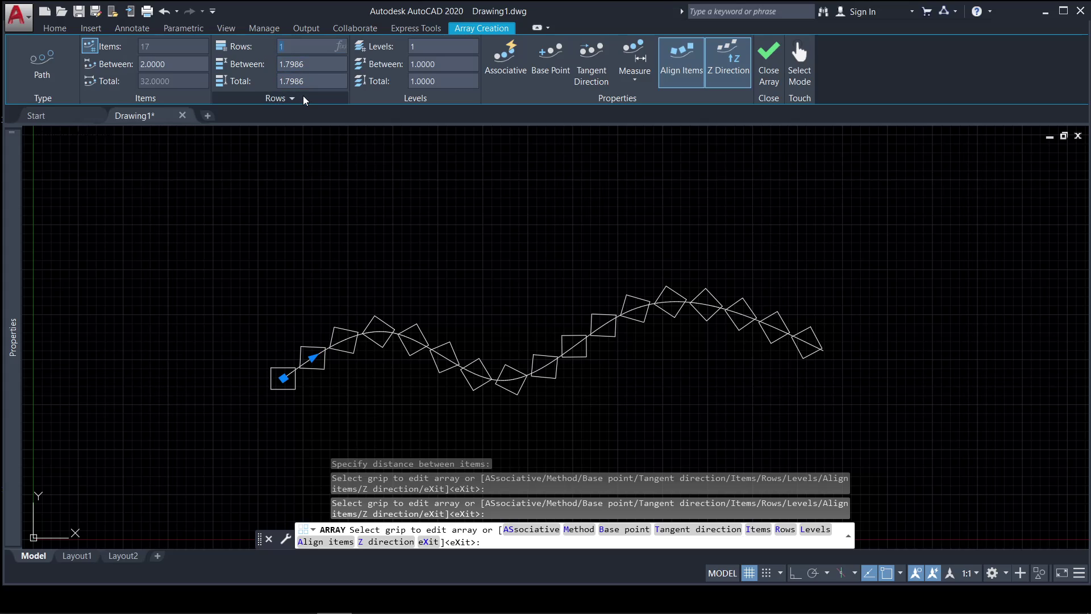
text(3)
key(Return)
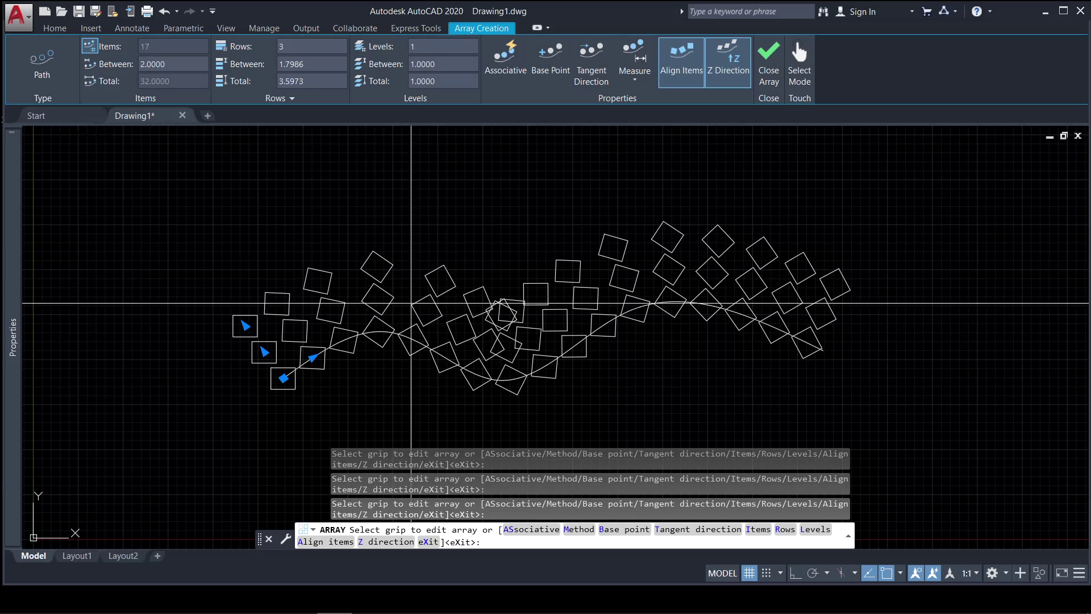
click(307, 64)
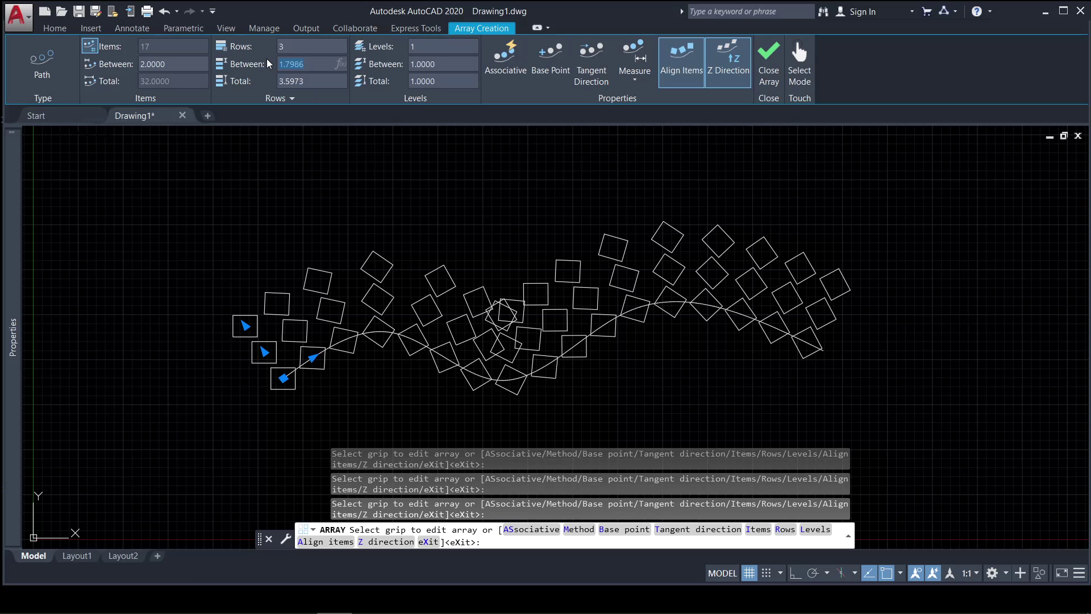
text(3)
key(Return)
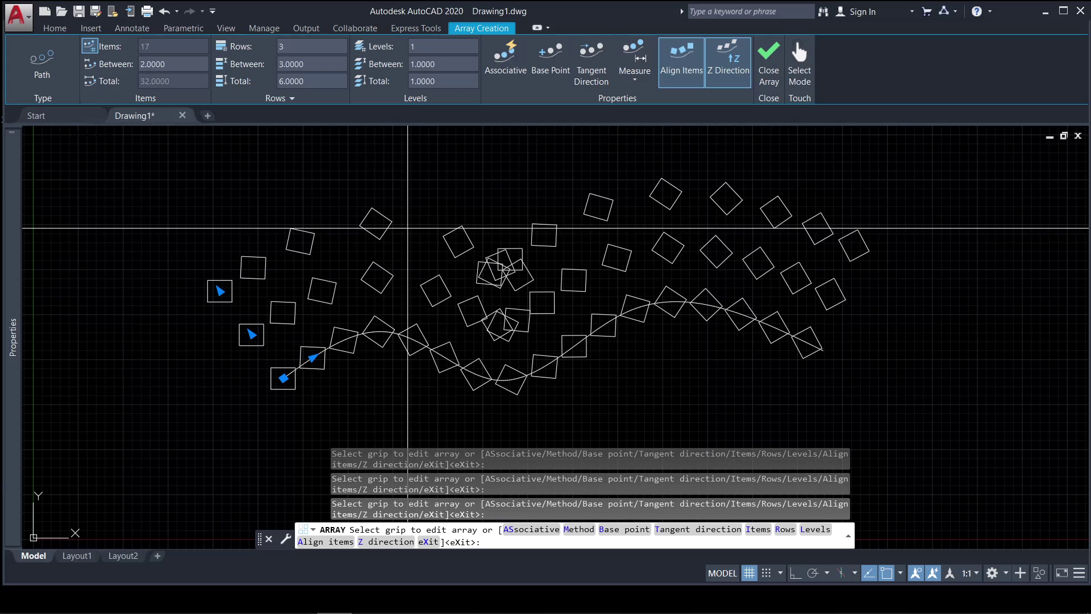
Set the item spacing to 5 (7 squares per row) and turn Associative on
drag(166, 63, 134, 60)
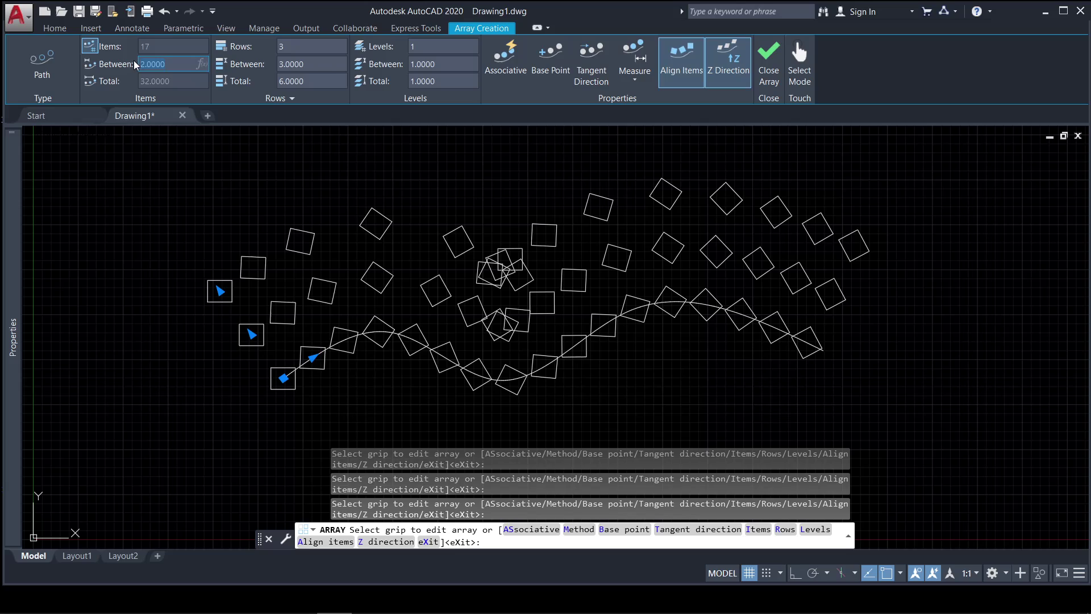
text(5)
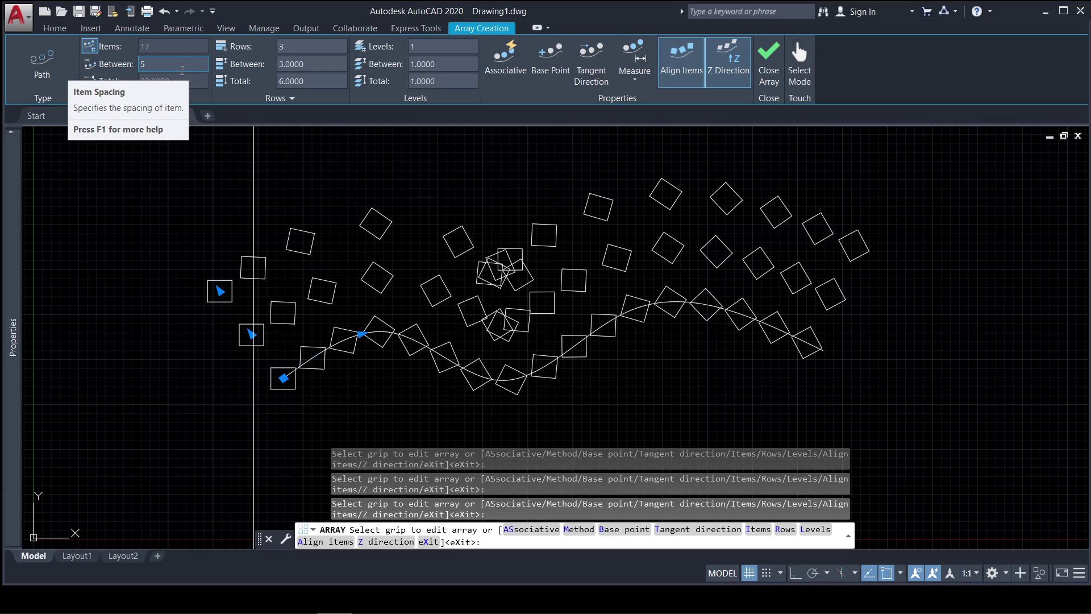
key(Return)
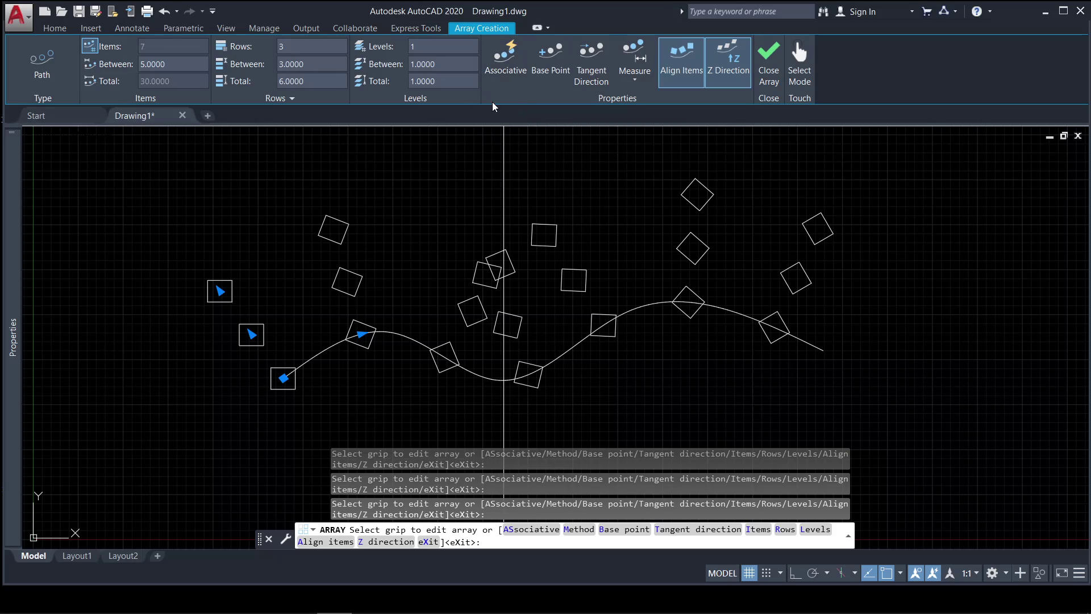
click(502, 73)
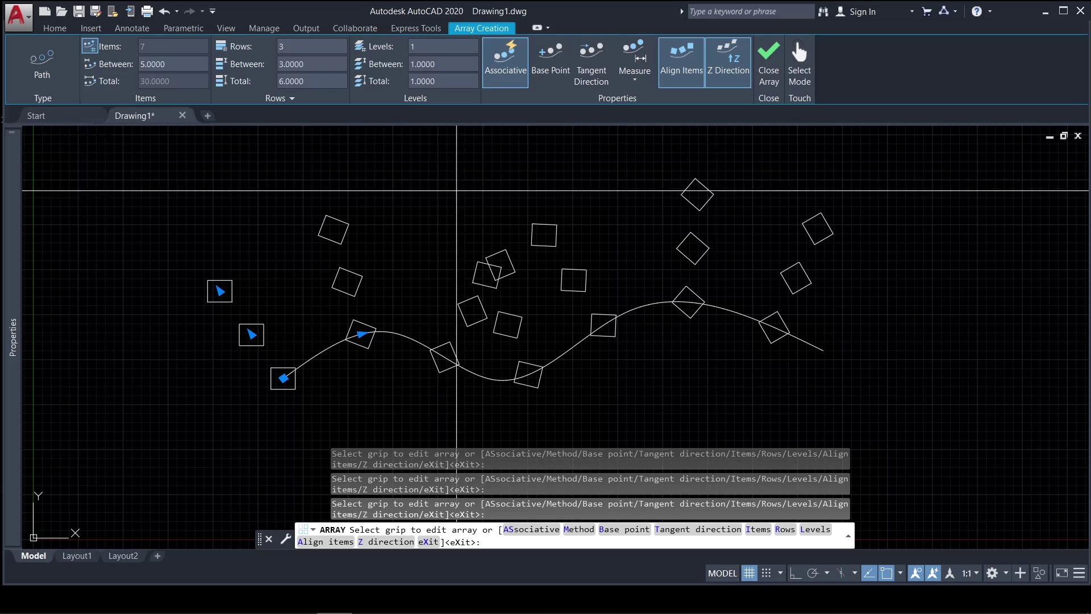
Redefine the array's base point at the start endpoint of the spline
click(550, 63)
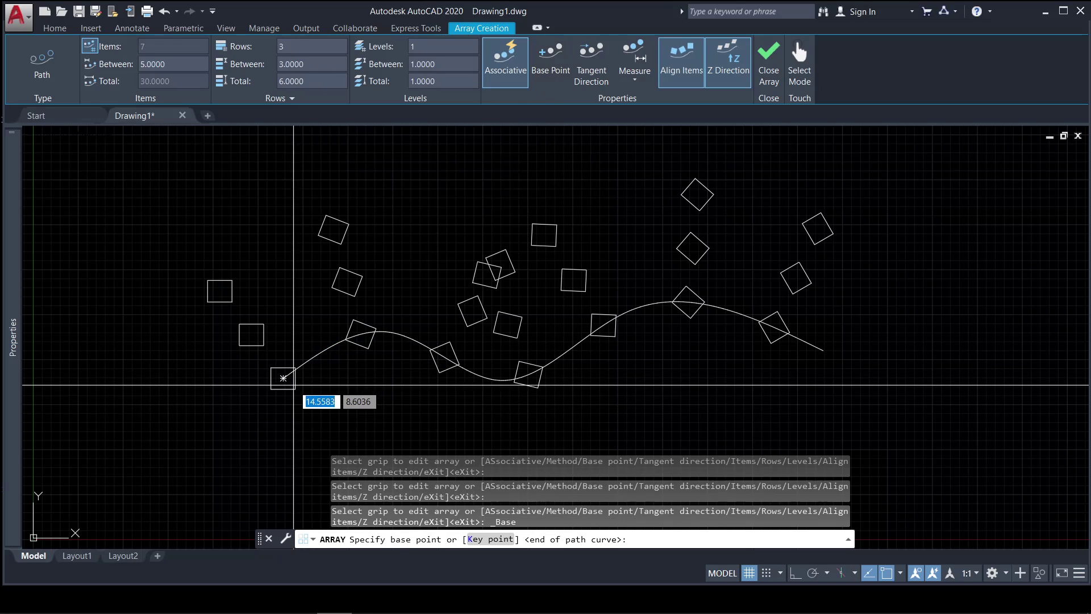
click(272, 390)
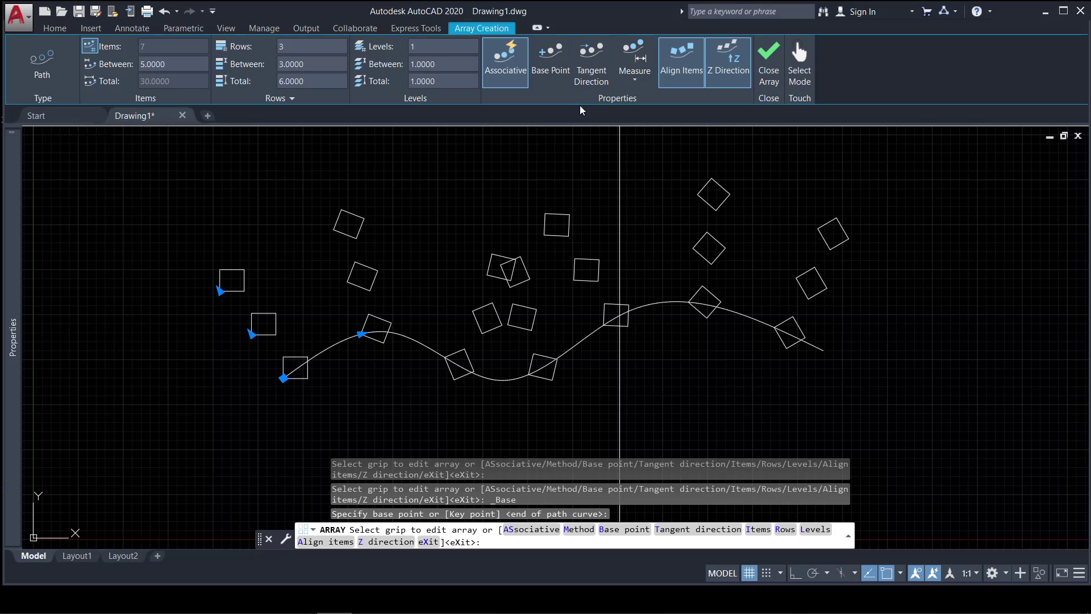
Redefine the tangent direction with two points near the path's start
click(593, 73)
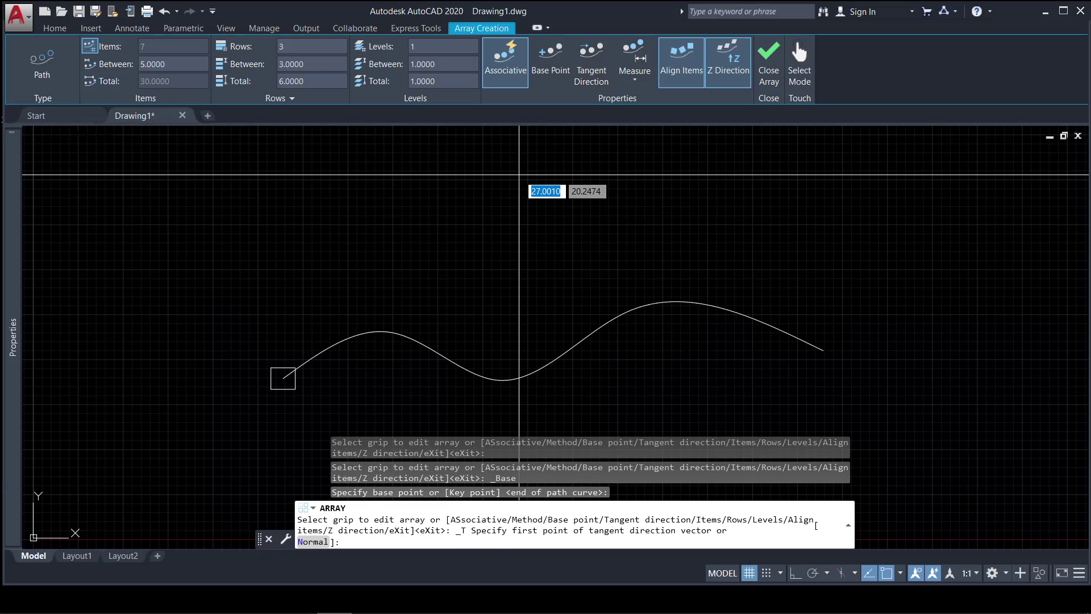
scroll(284, 390, up, 5)
scroll(284, 390, up, 5)
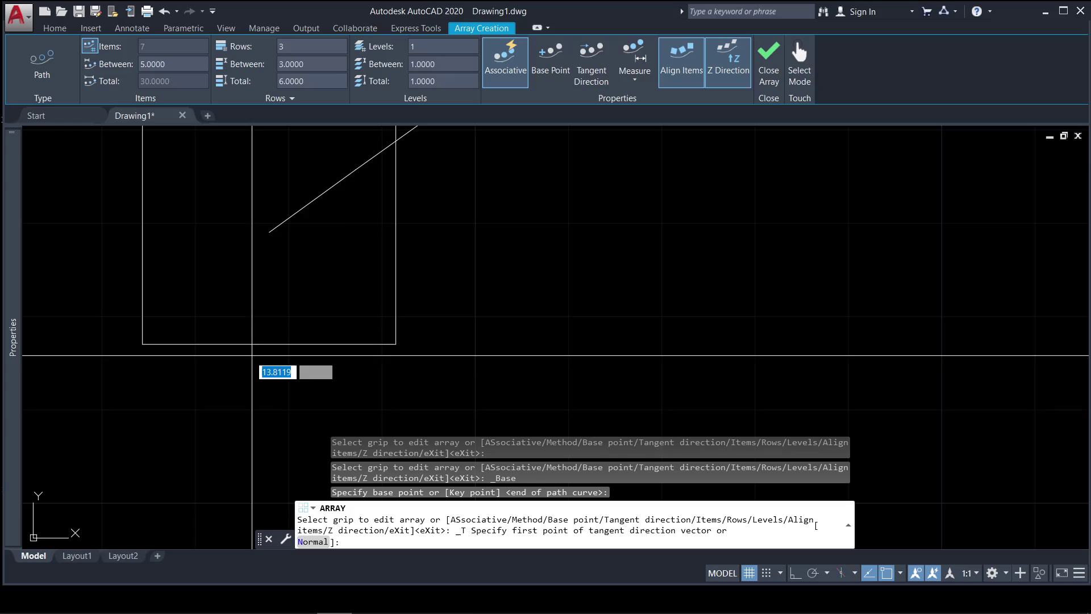
scroll(246, 358, down, 8)
scroll(219, 361, up, 5)
scroll(214, 373, down, 1)
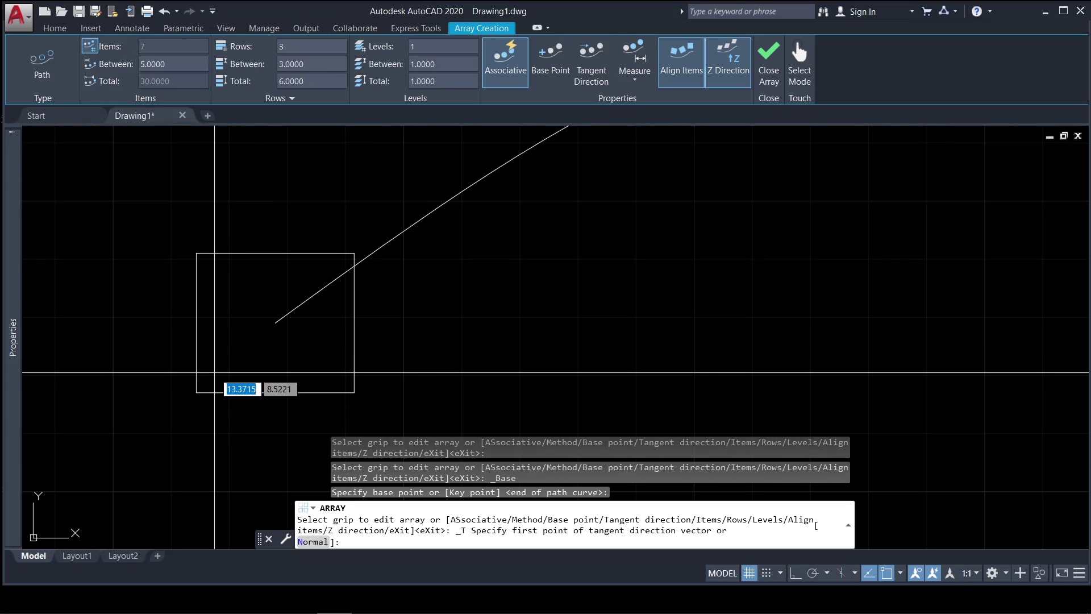
click(275, 322)
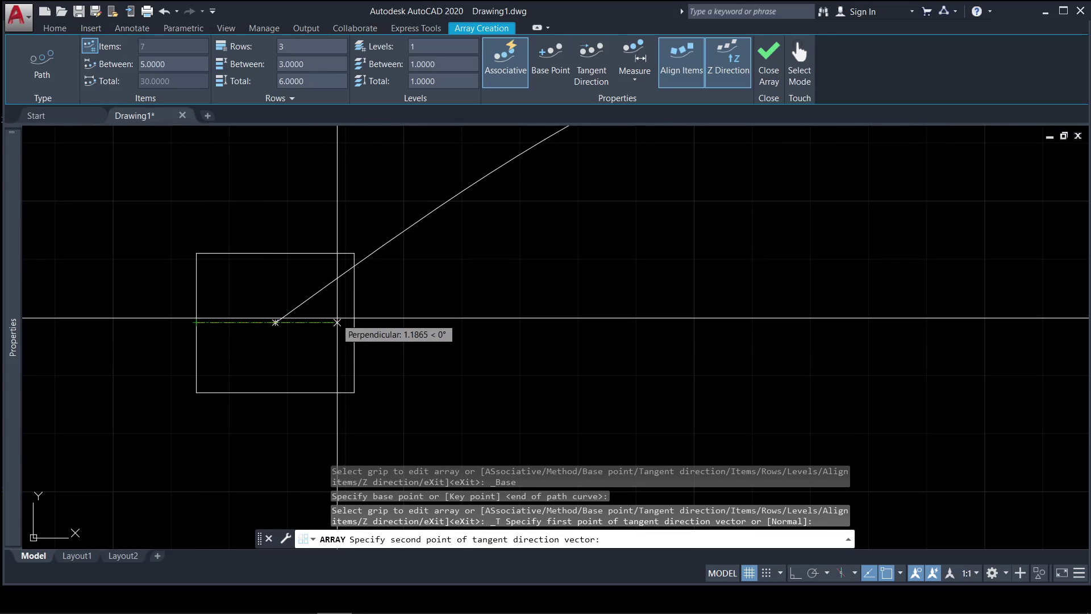
click(355, 322)
scroll(375, 341, down, 7)
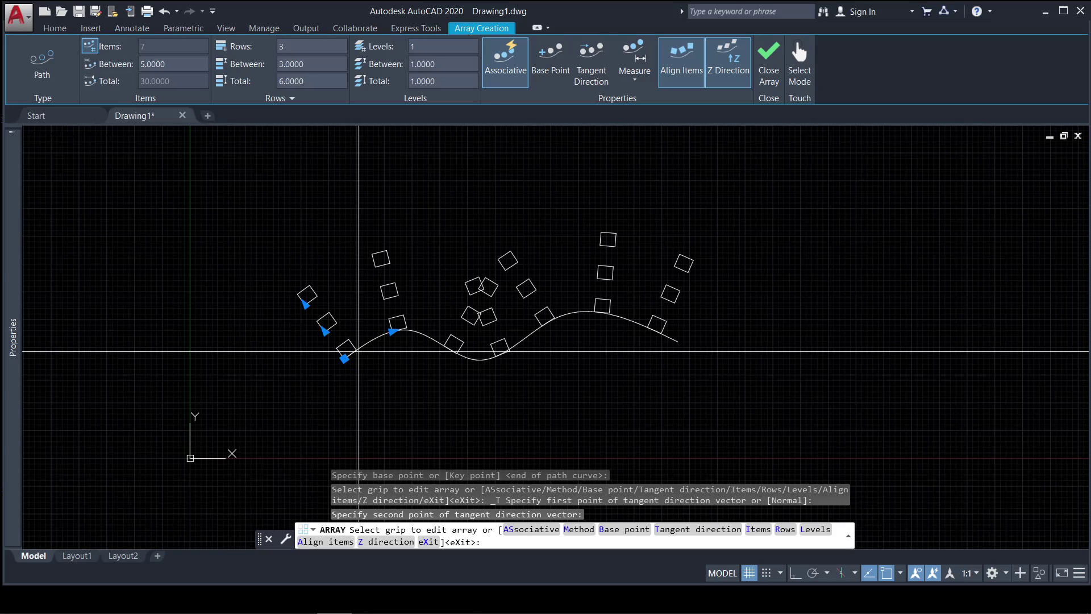
scroll(360, 305, up, 2)
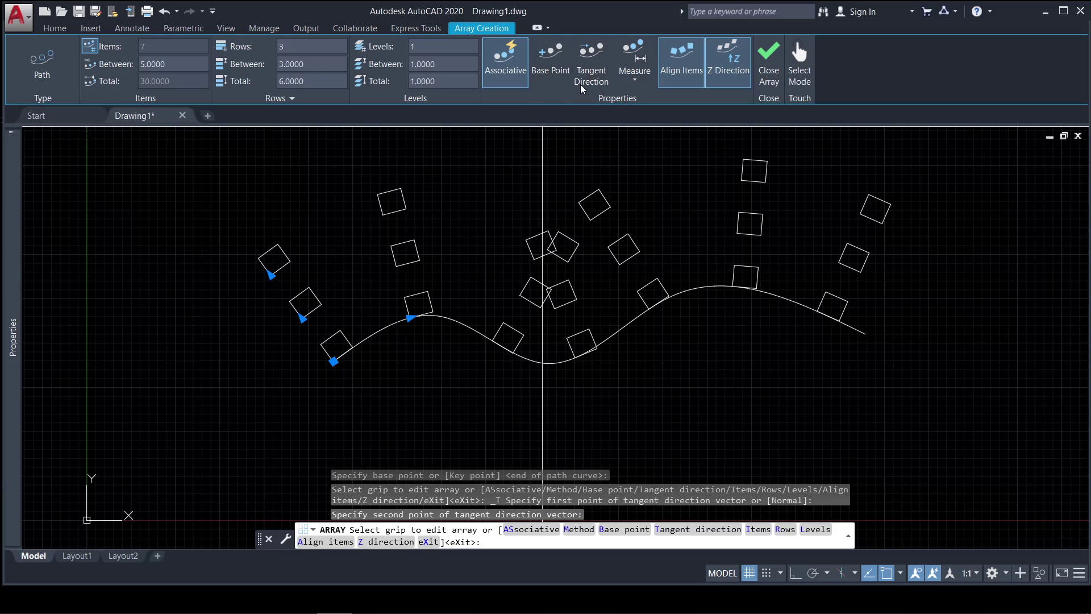
Redo the tangent direction with a different pair of points at the path start
click(589, 71)
scroll(336, 366, up, 3)
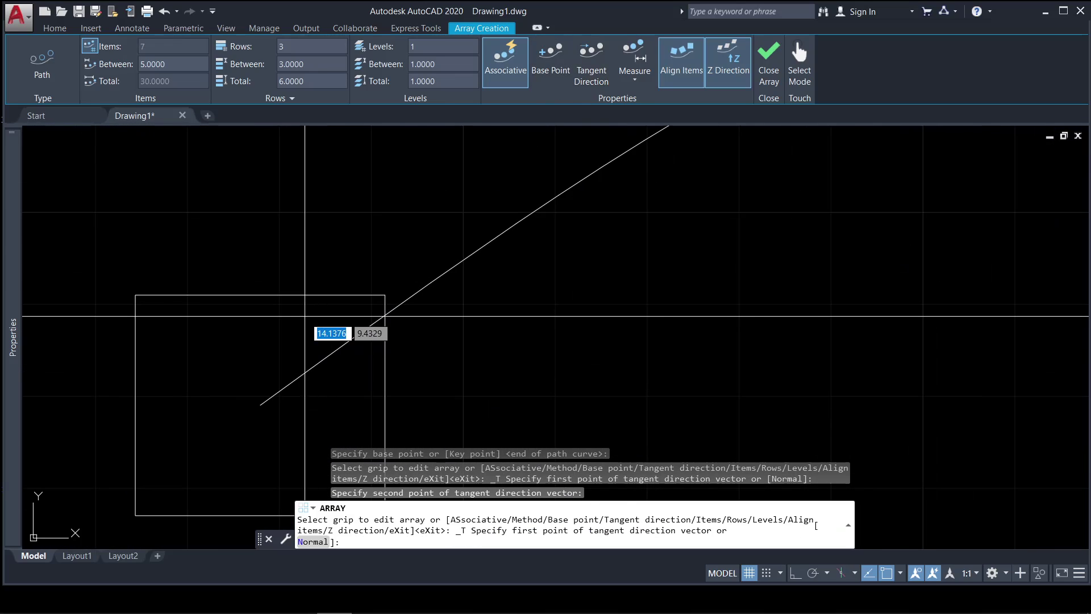
scroll(288, 312, down, 2)
click(271, 338)
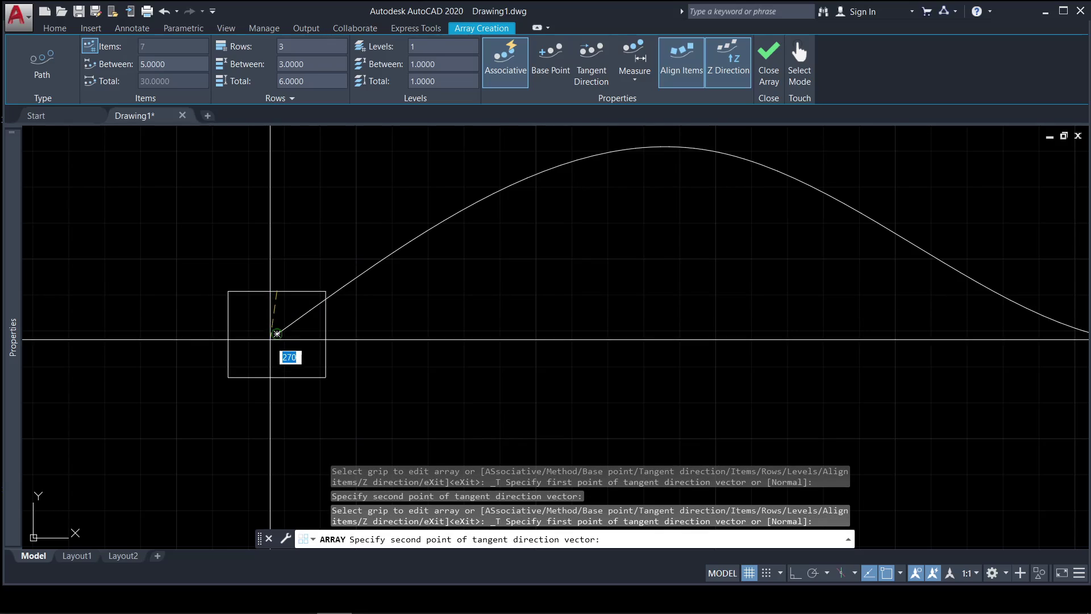
click(287, 370)
scroll(326, 347, down, 5)
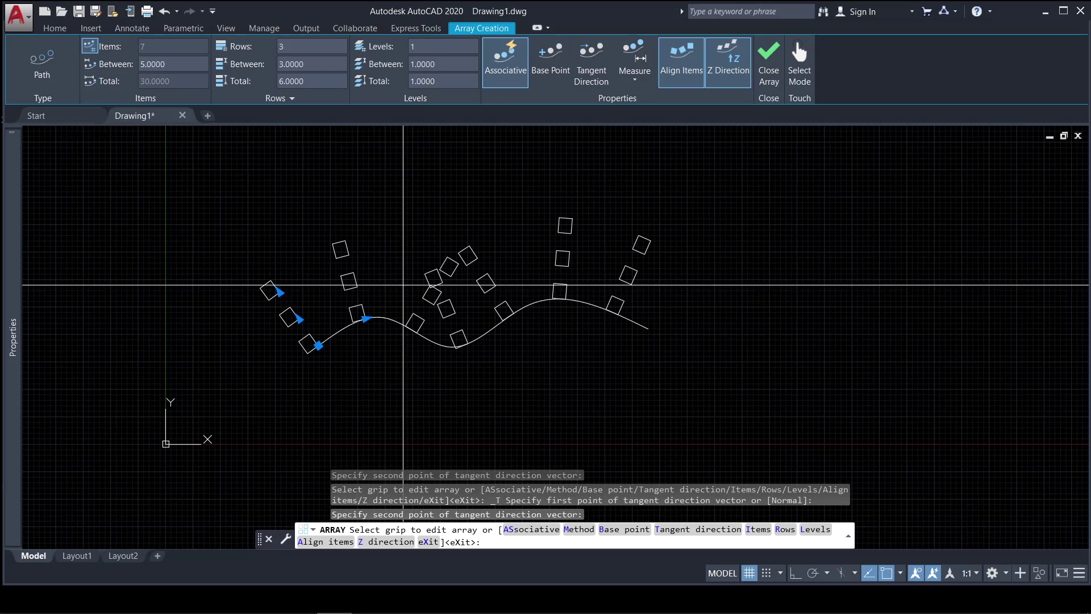
Set the tangent direction from the square's top-left to its bottom-right corner
click(600, 75)
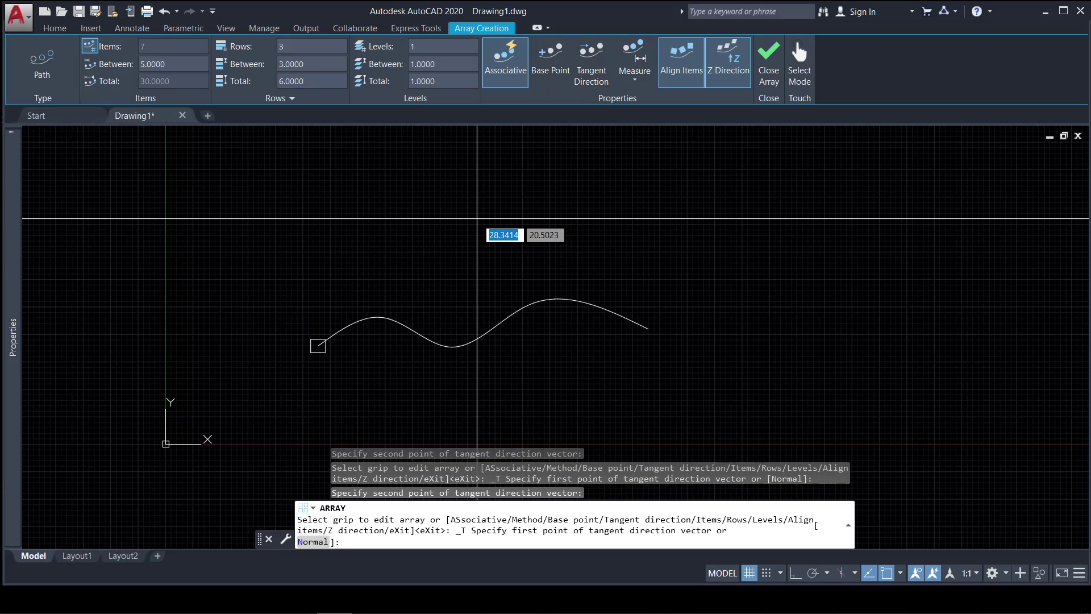
scroll(317, 346, up, 4)
scroll(254, 262, up, 4)
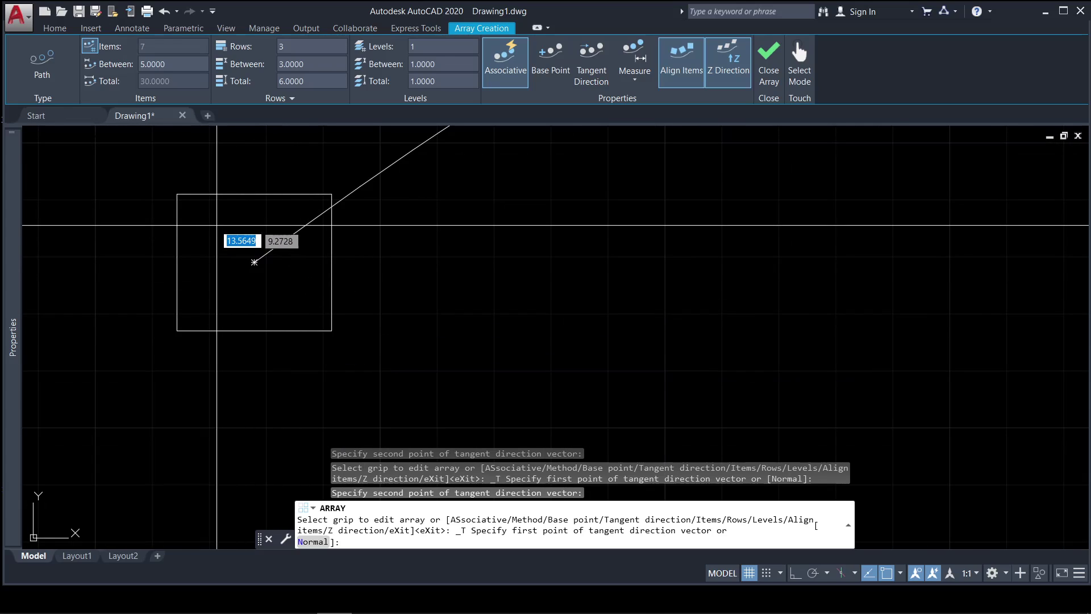
click(177, 194)
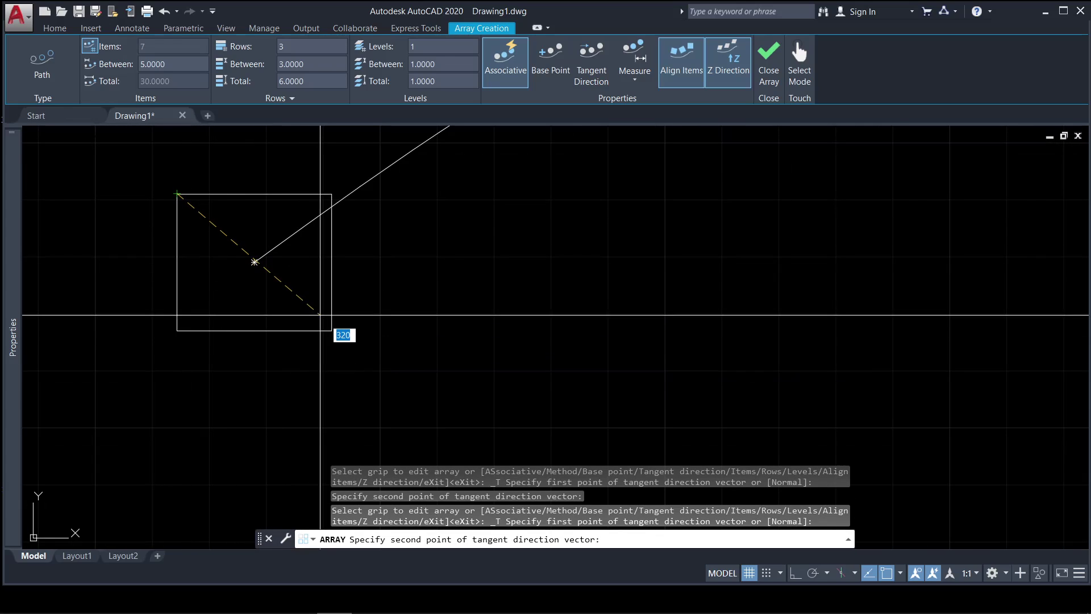
click(331, 331)
scroll(312, 316, down, 6)
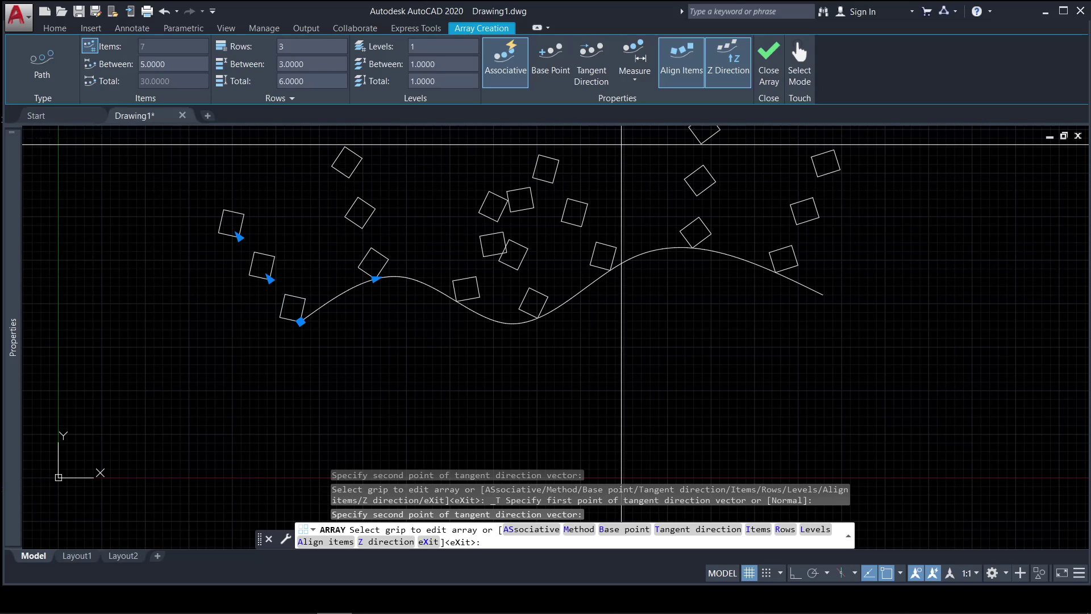
Switch the path array to Divide so squares spread evenly, then close the array
click(635, 79)
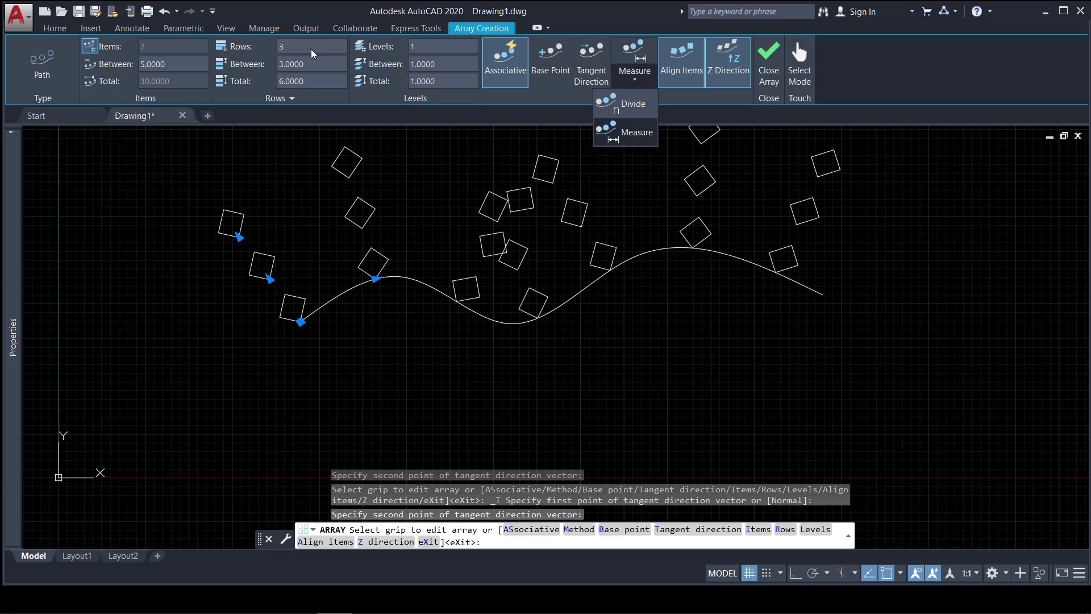
click(301, 63)
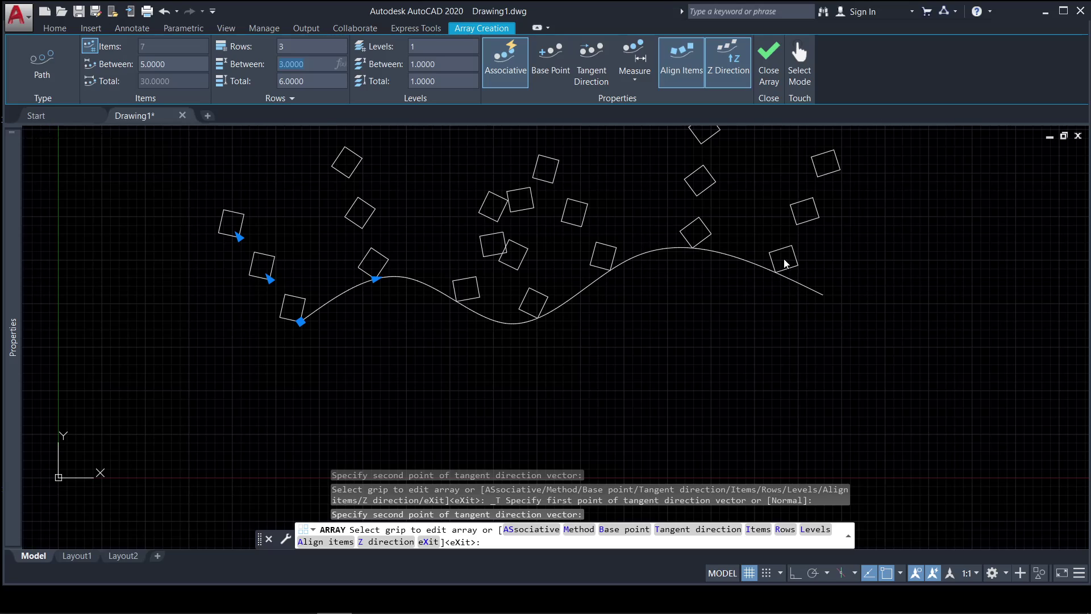
click(634, 83)
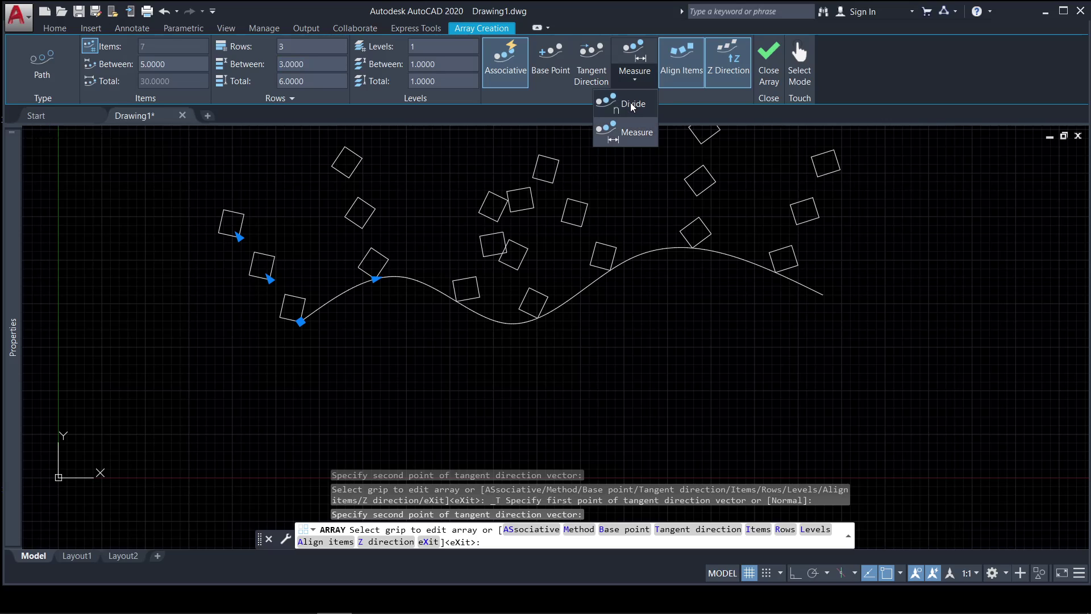
click(632, 107)
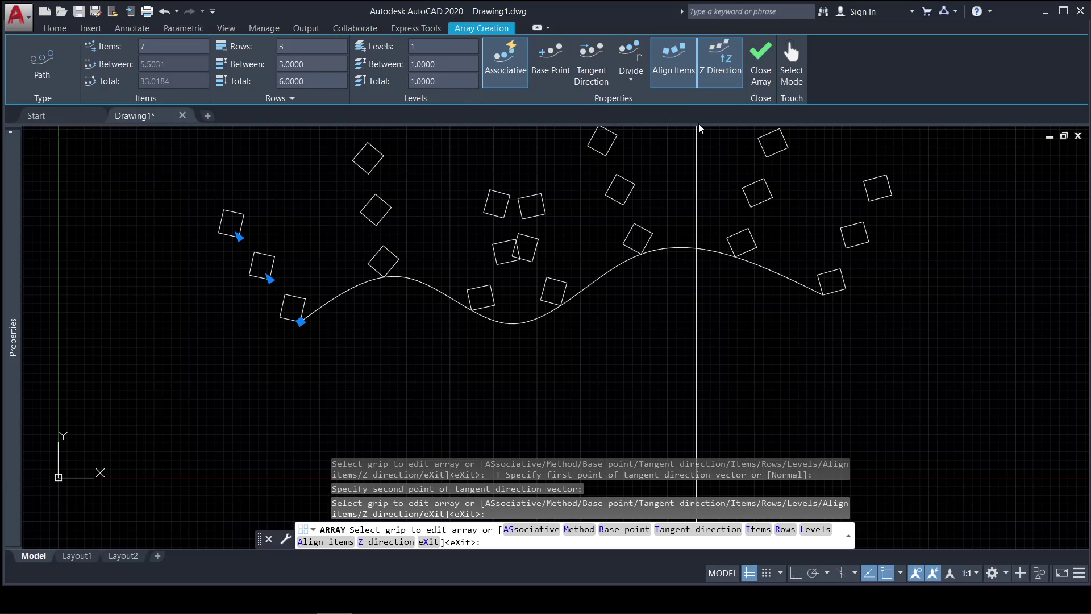
click(764, 71)
scroll(542, 315, down, 2)
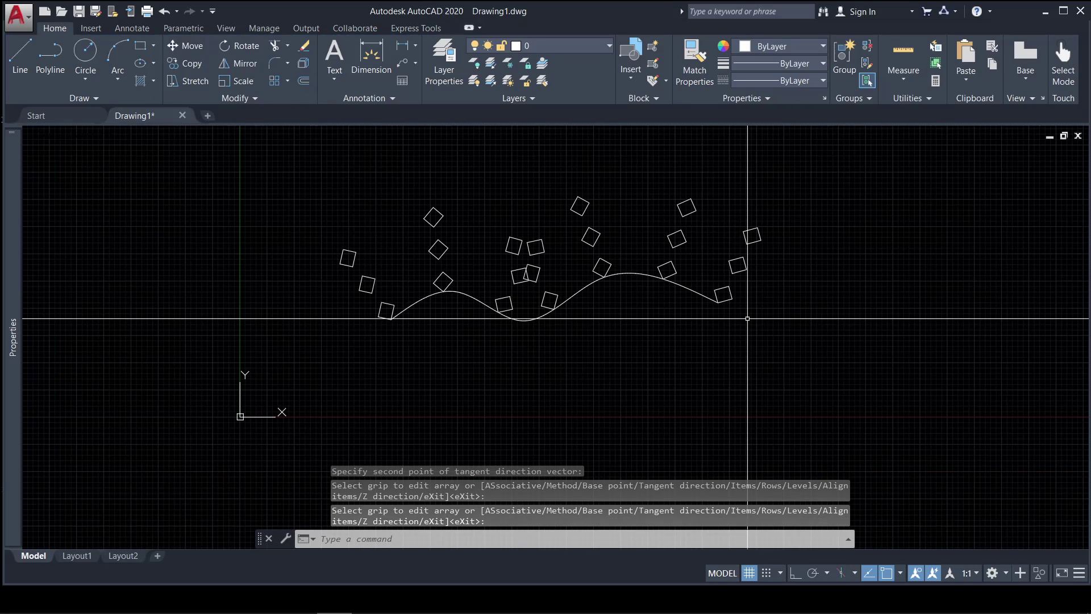
Crossing-select the wave curve and its array and delete them
click(782, 333)
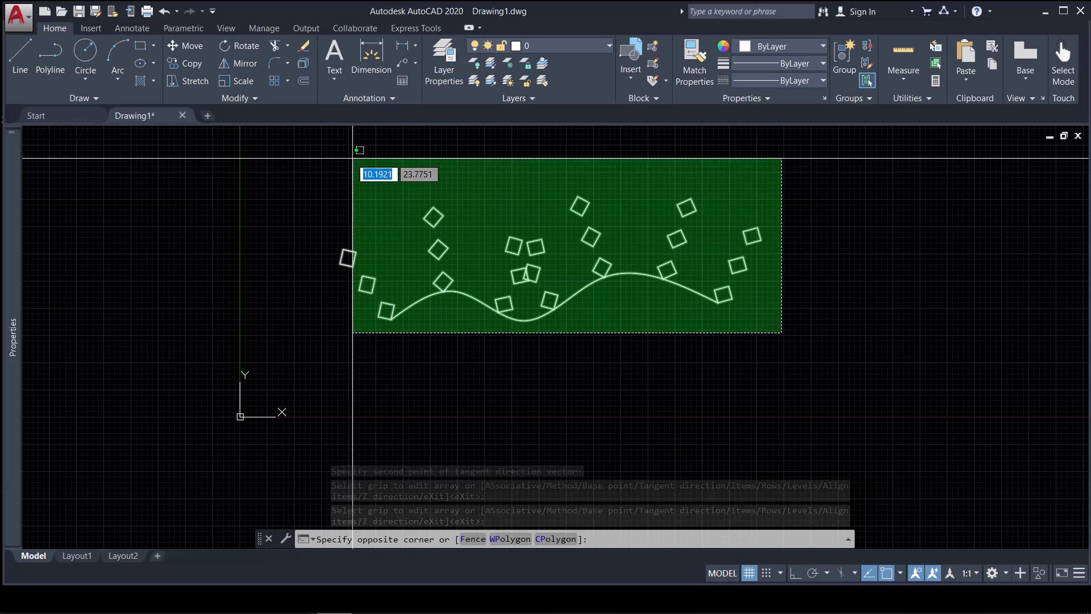
click(353, 158)
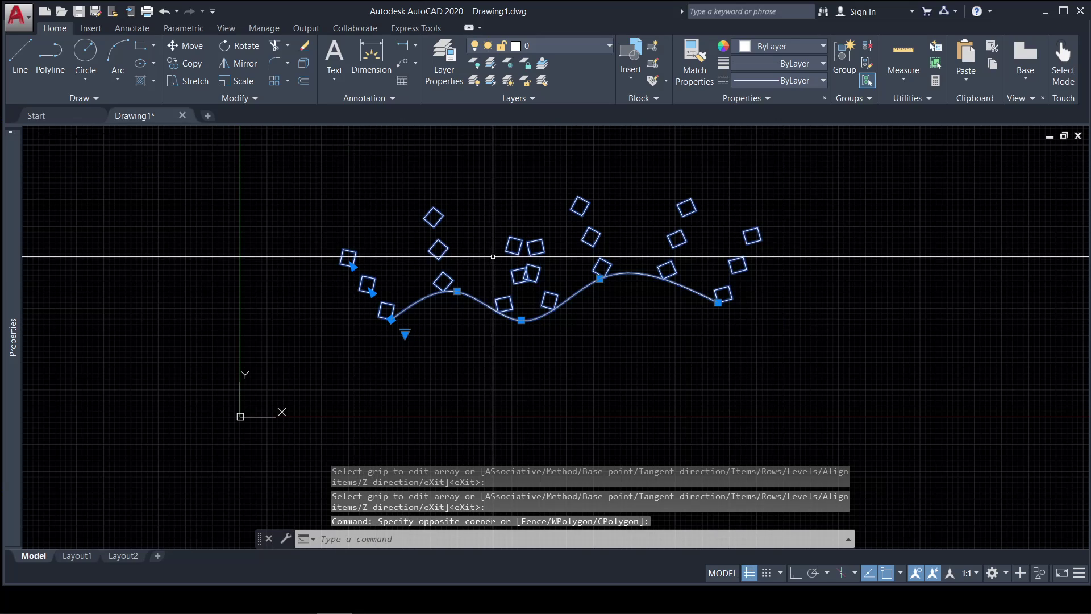
key(Delete)
scroll(461, 239, up, 2)
scroll(443, 261, up, 2)
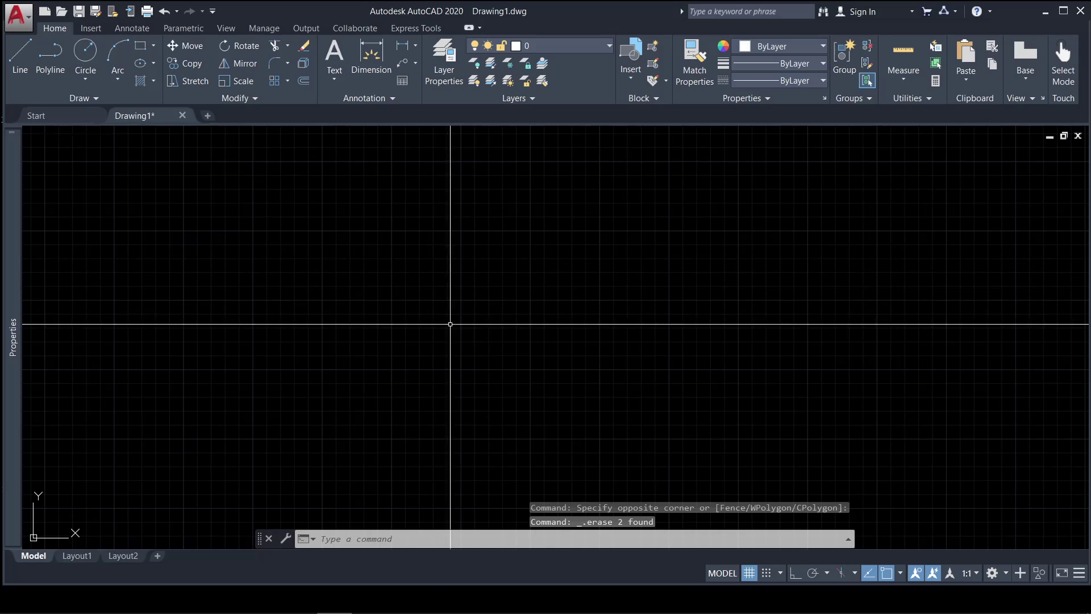
Draw a circle and an arc to its right
text(c)
key(Return)
click(372, 323)
click(409, 283)
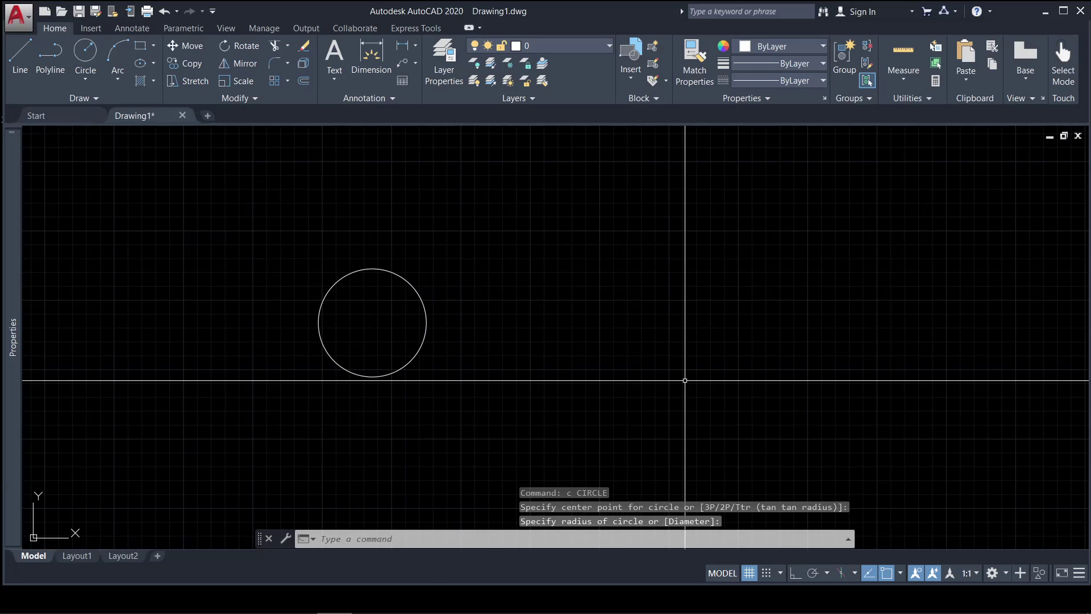
text(a)
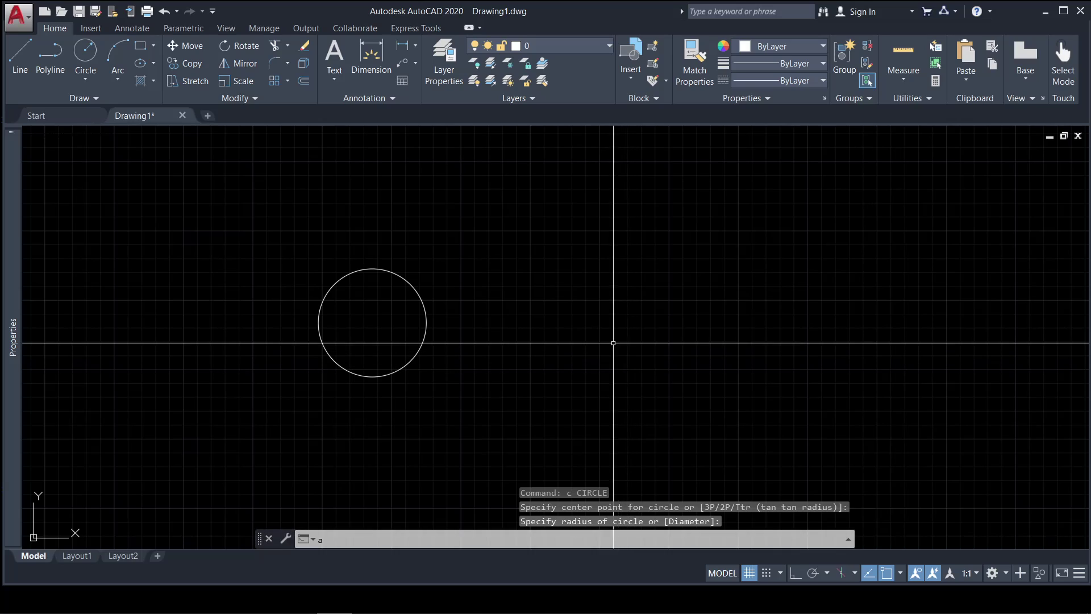
key(Return)
click(575, 296)
click(679, 296)
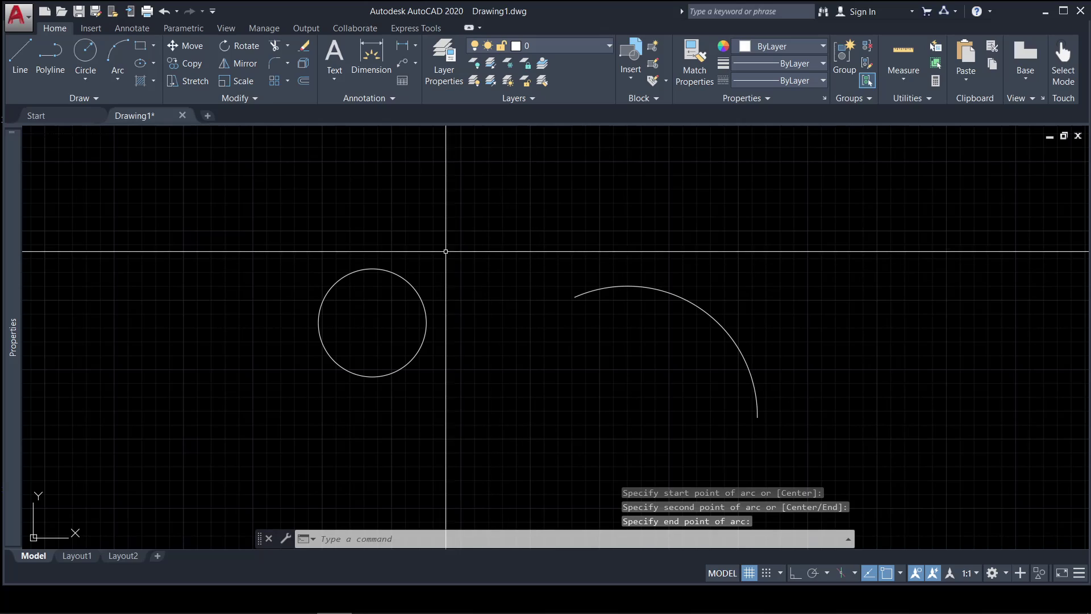
Draw a small square above the circle with REC
text(rec)
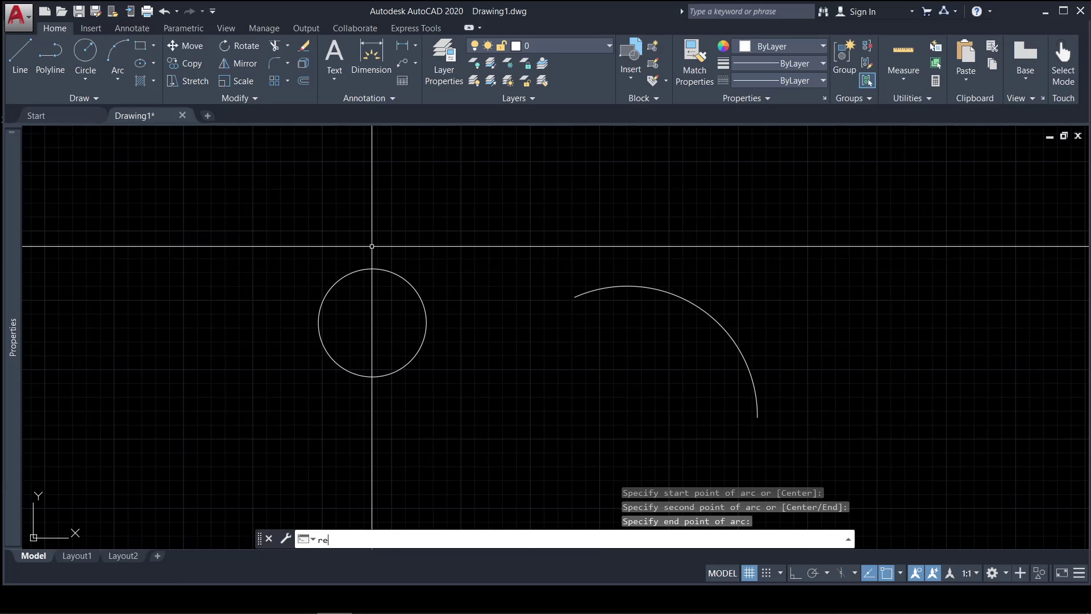
key(Return)
click(362, 250)
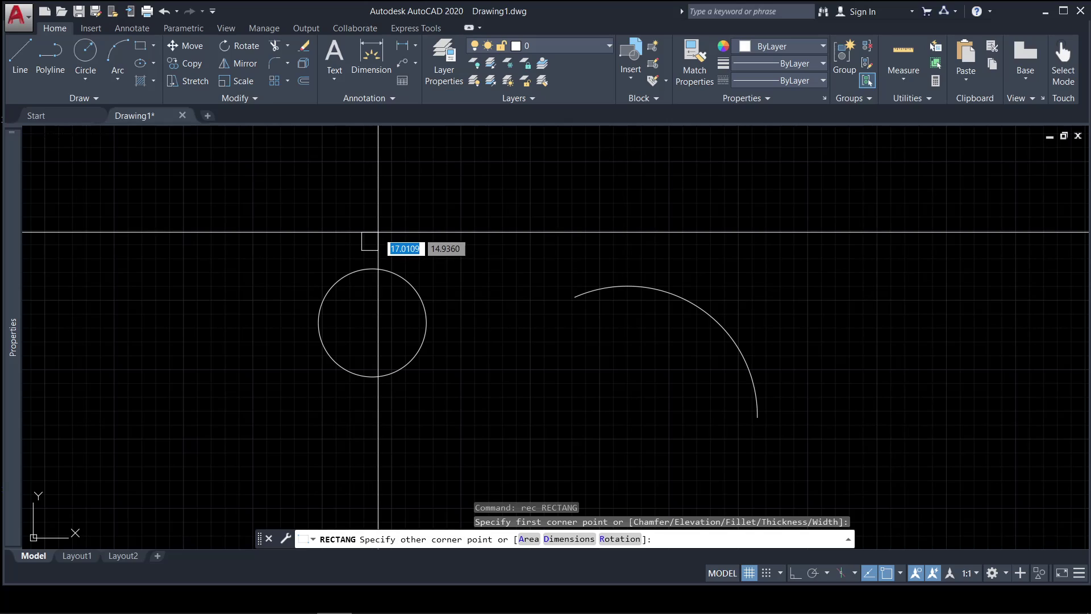
click(384, 231)
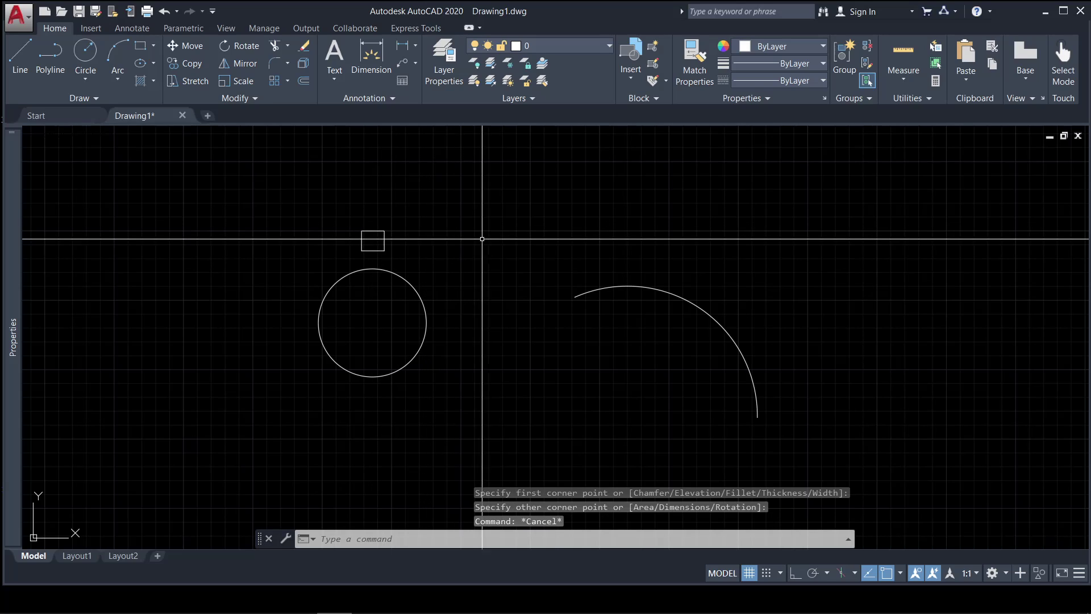
text(ar)
key(Return)
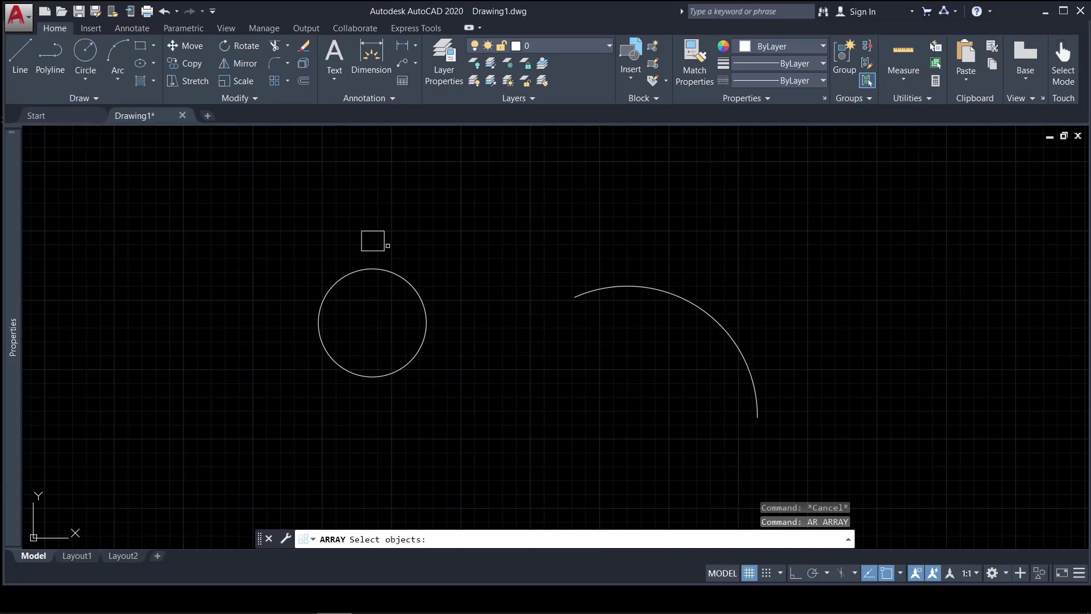
Polar-array the small square into six copies centred on the circle's centre
click(385, 247)
key(Return)
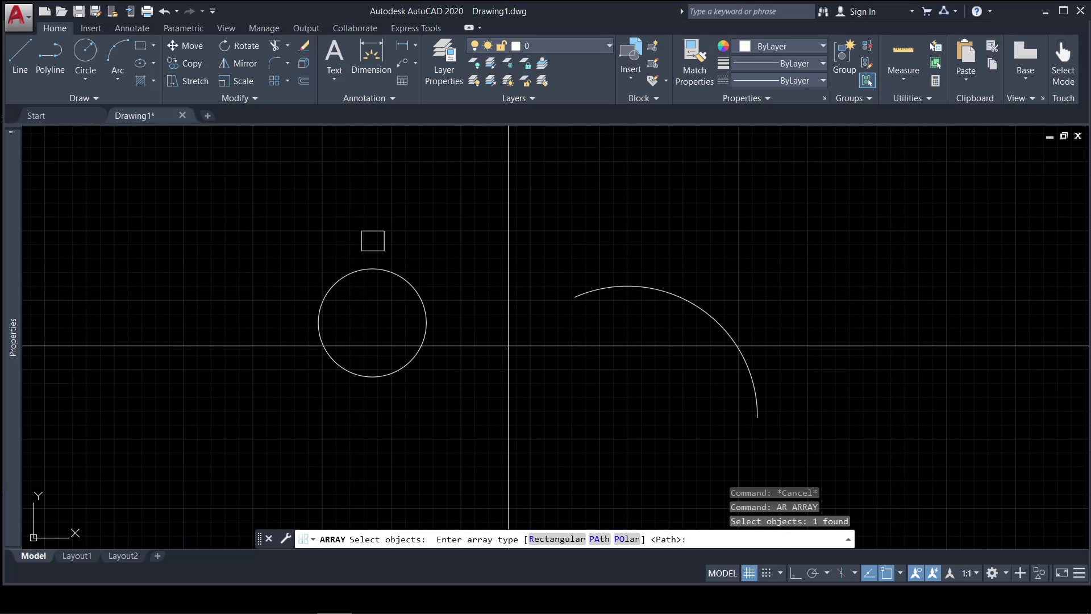
click(630, 545)
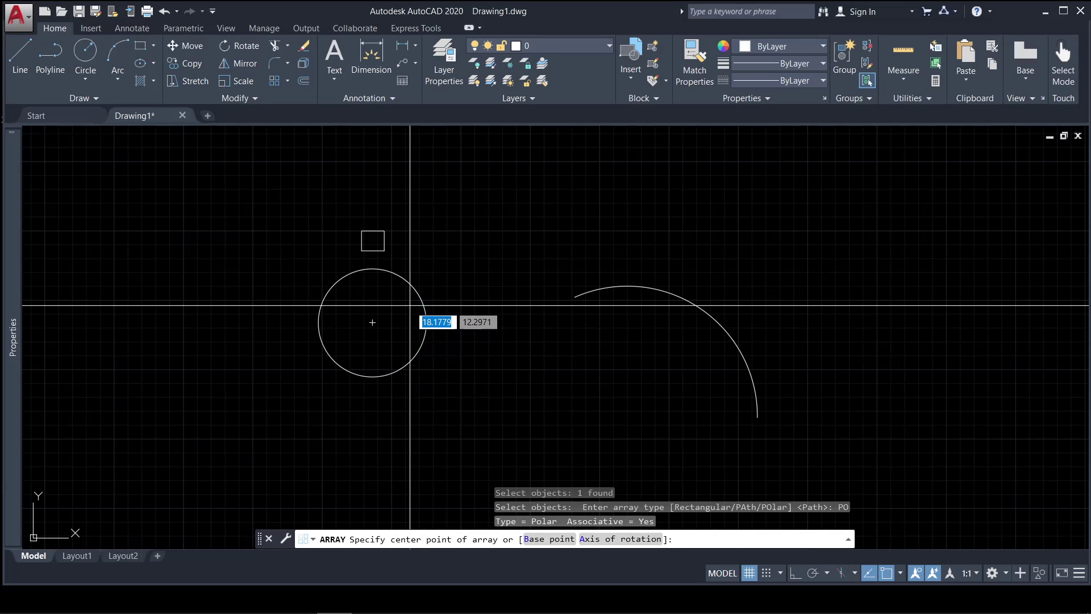
click(372, 322)
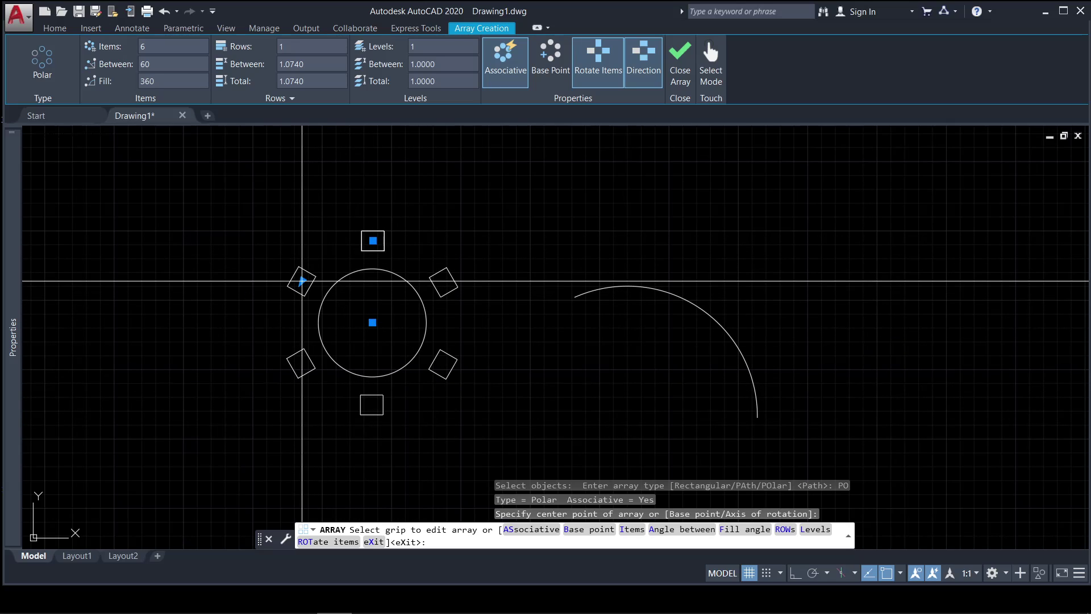
Set the angle between the polar array's squares to 63° using the angle grip
click(298, 289)
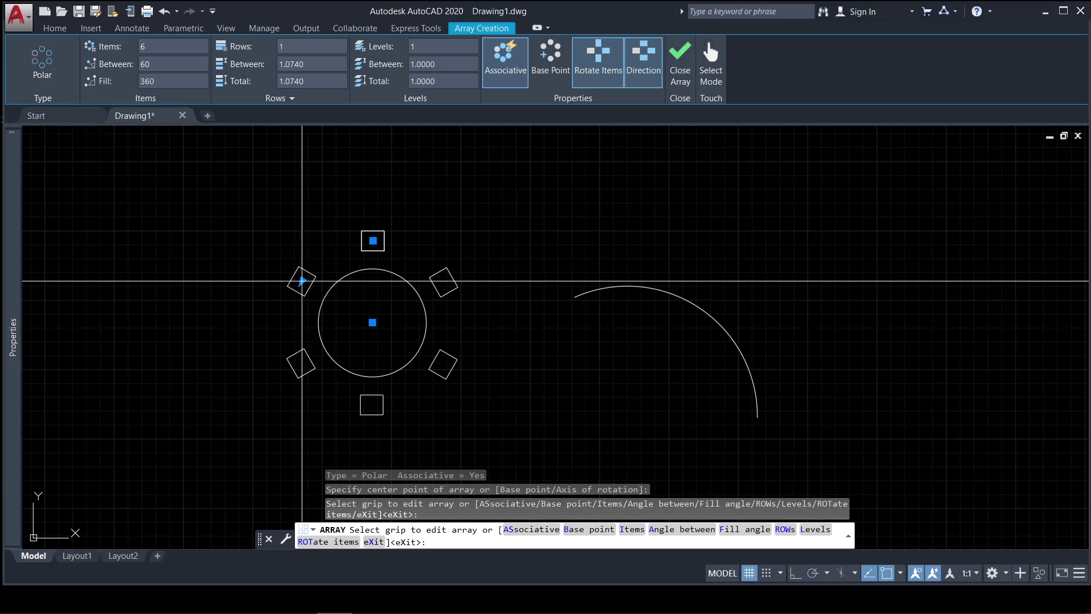
click(299, 288)
click(301, 281)
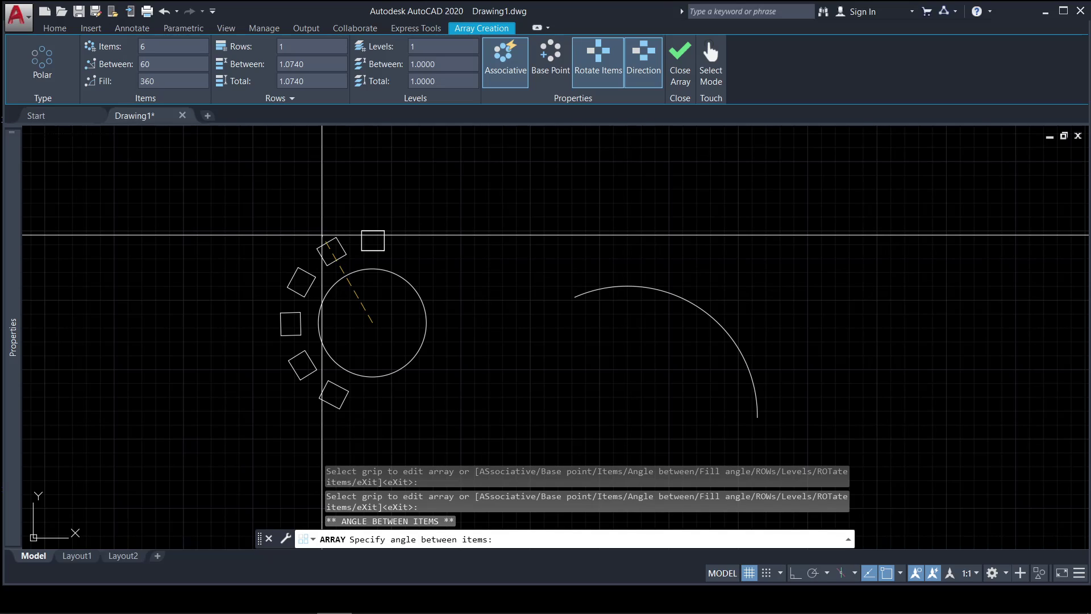
click(299, 287)
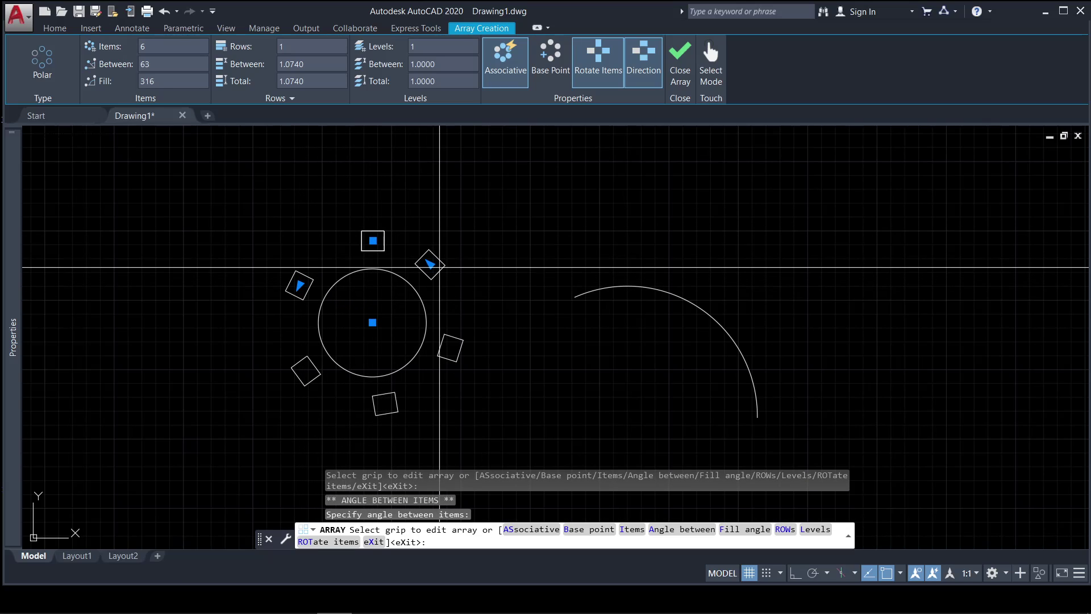
Keep the item count at six, undo the last edit, and finish the polar array
click(430, 264)
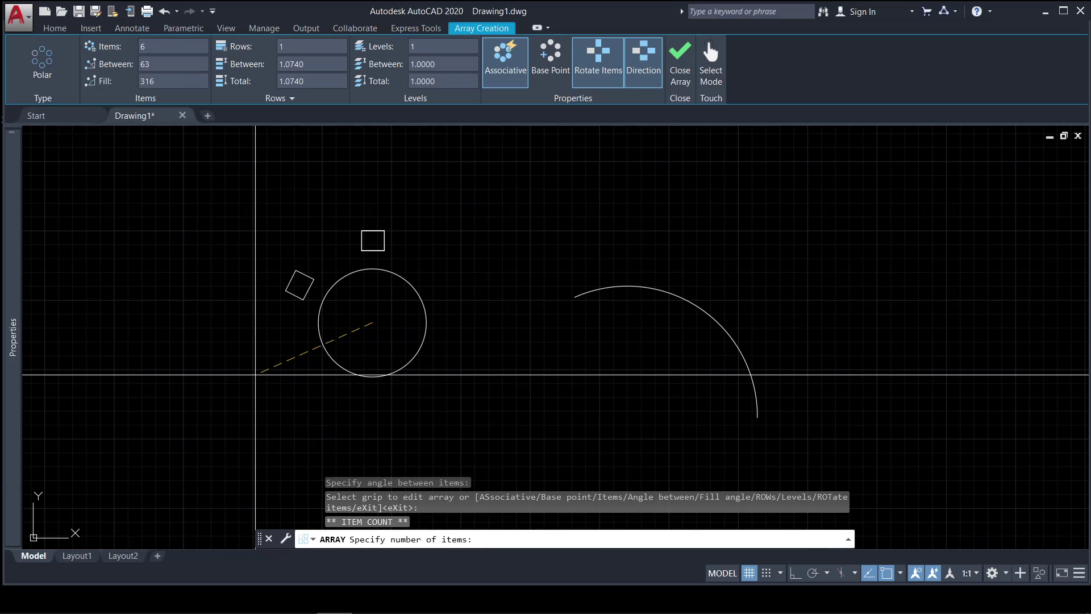
click(415, 227)
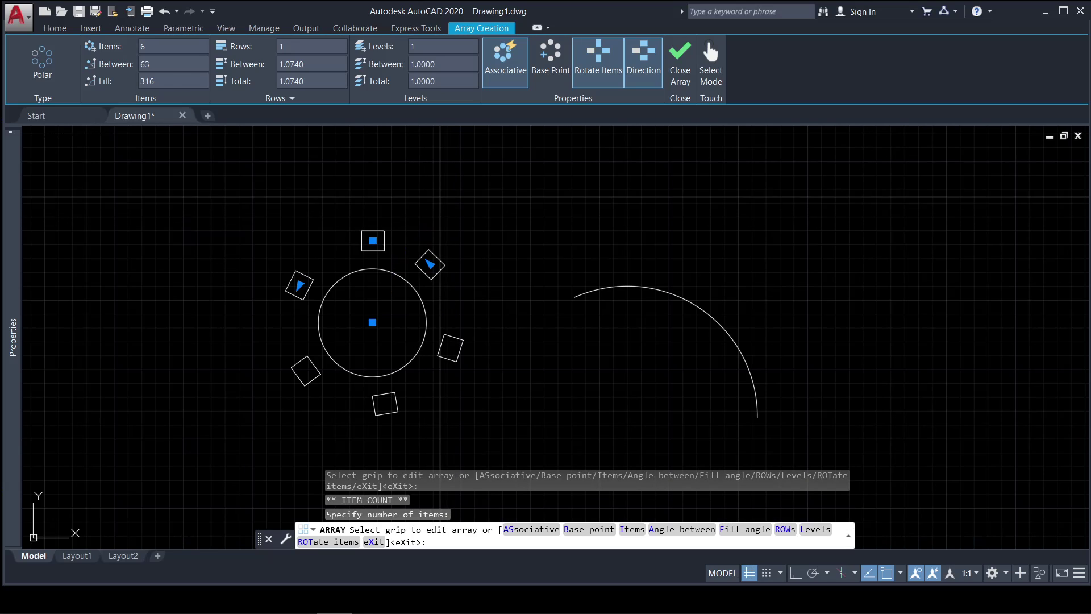
text(u)
key(Return)
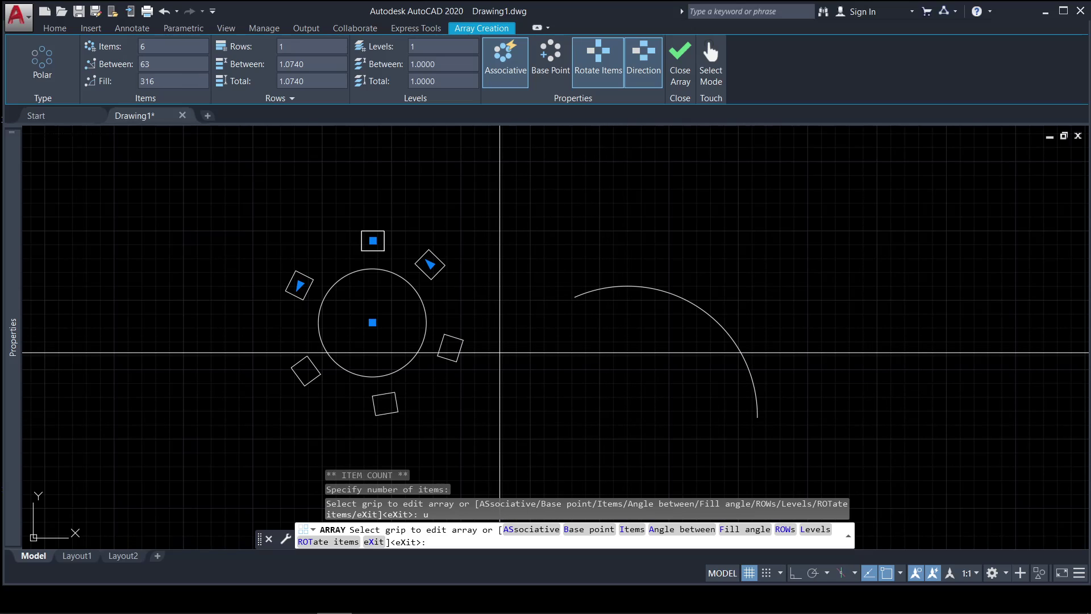
key(Return)
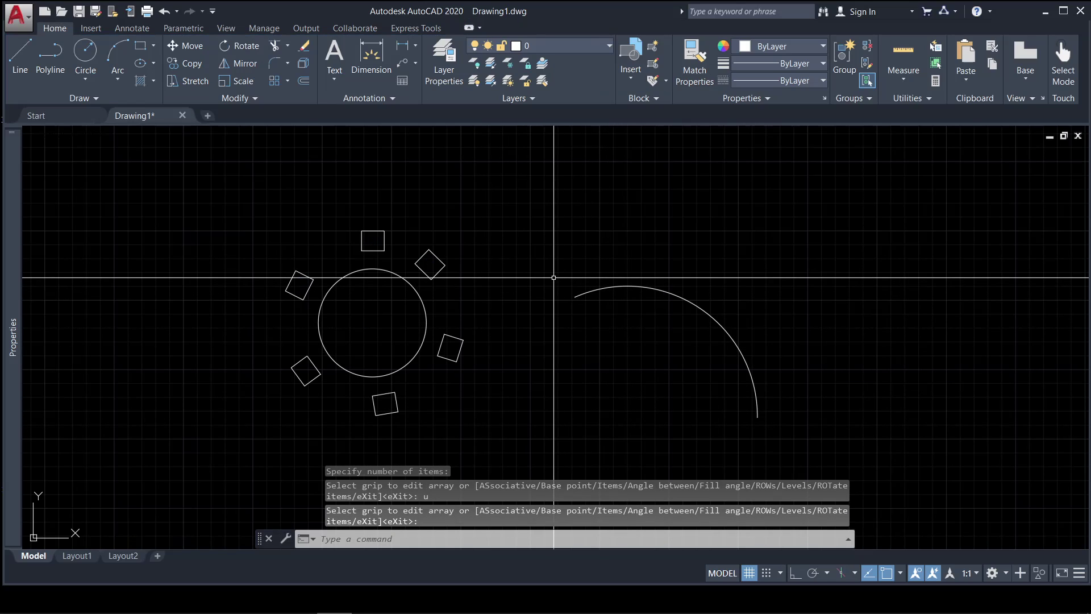
Undo the earlier array, then start a polar array of the square centred on the circle's centre
text(u)
key(Return)
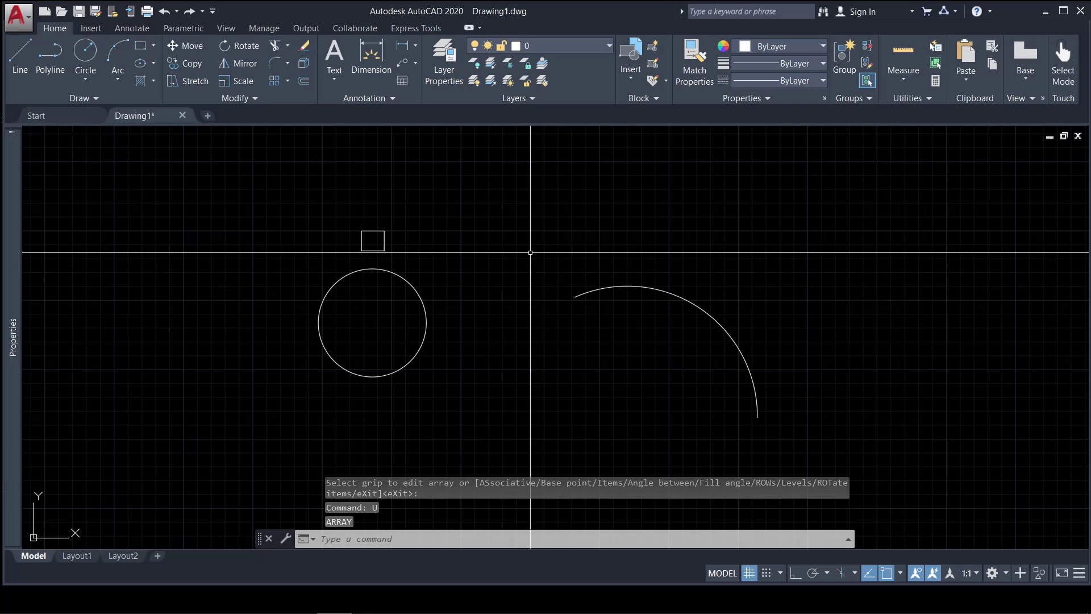
text(a)
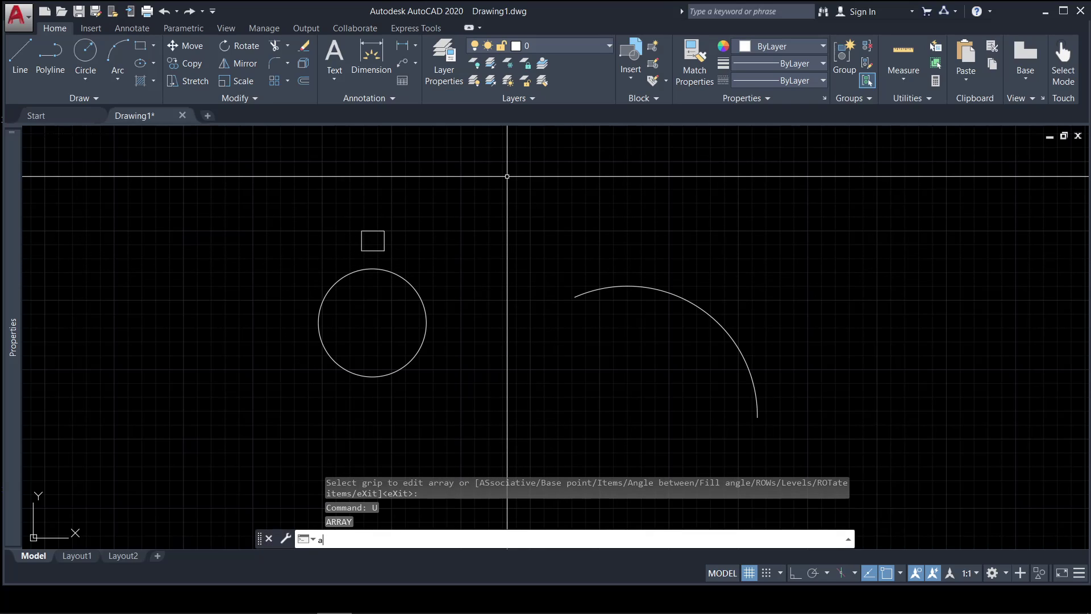
text(r)
key(Return)
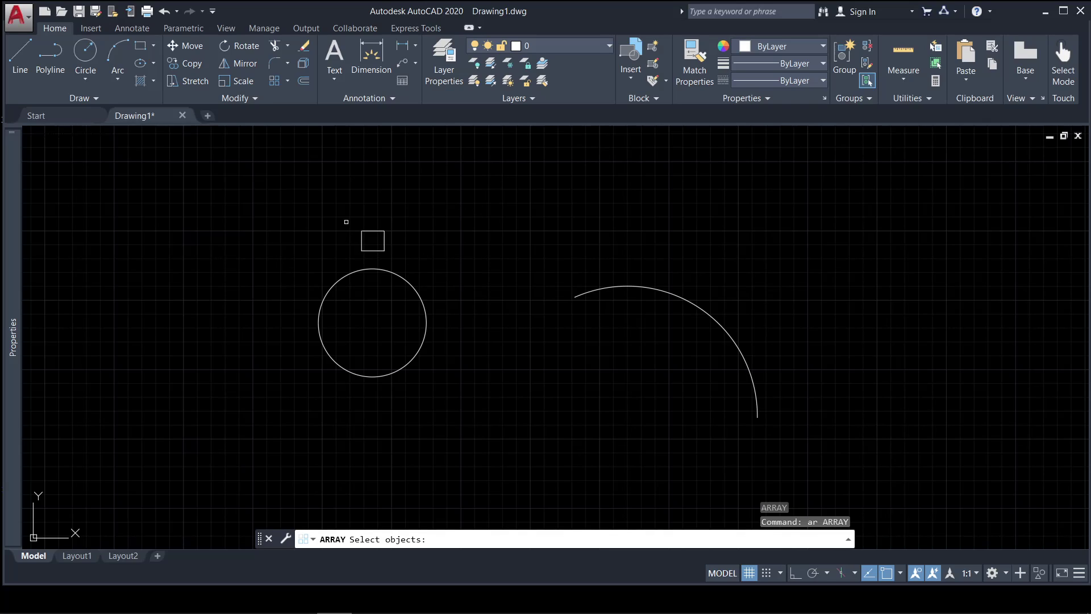
click(341, 218)
click(414, 270)
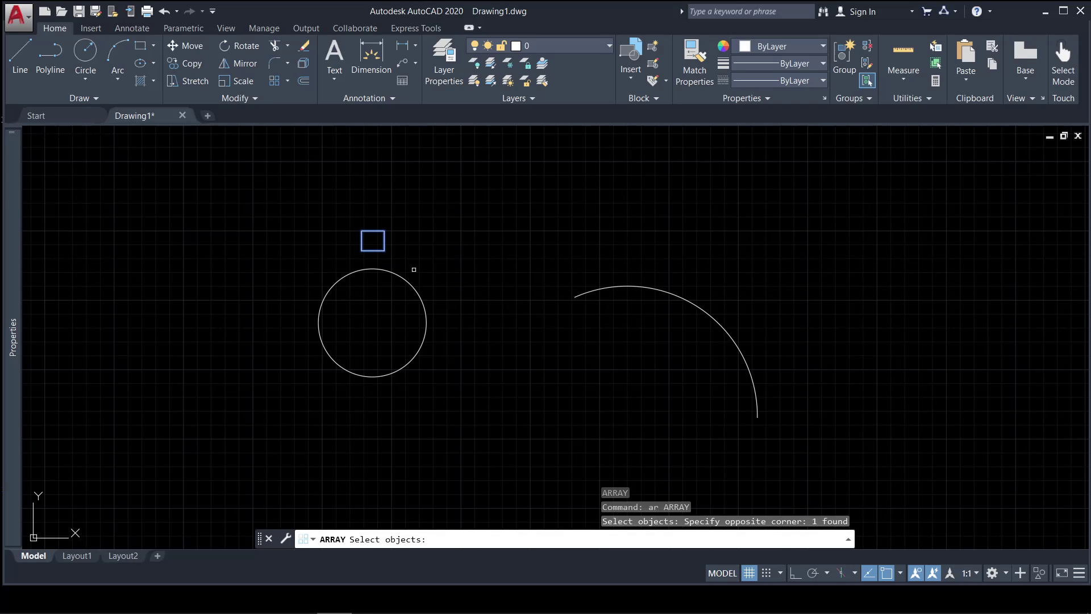
key(Return)
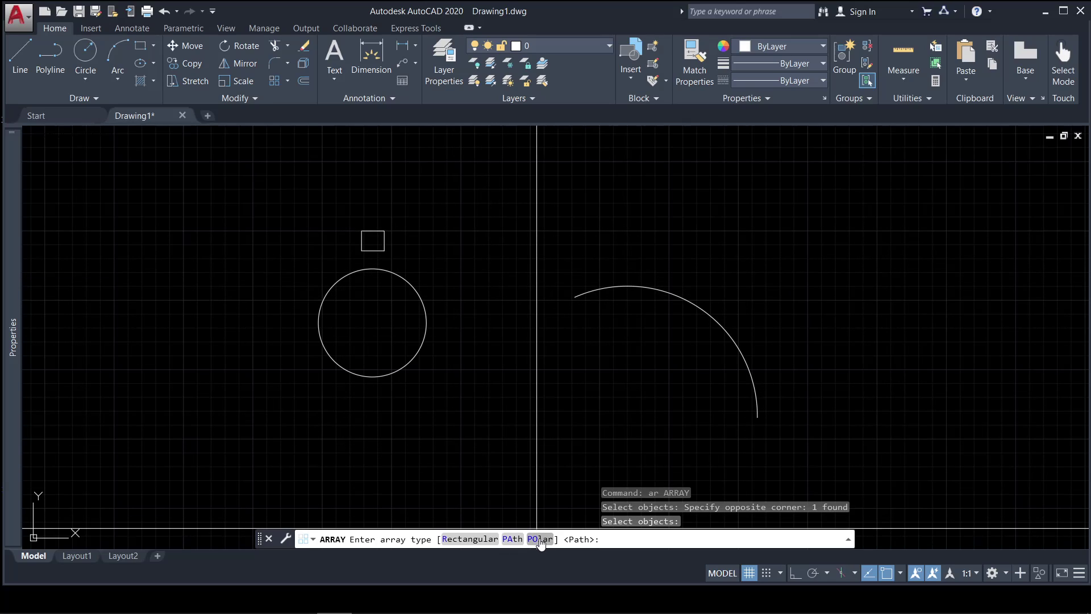
click(540, 540)
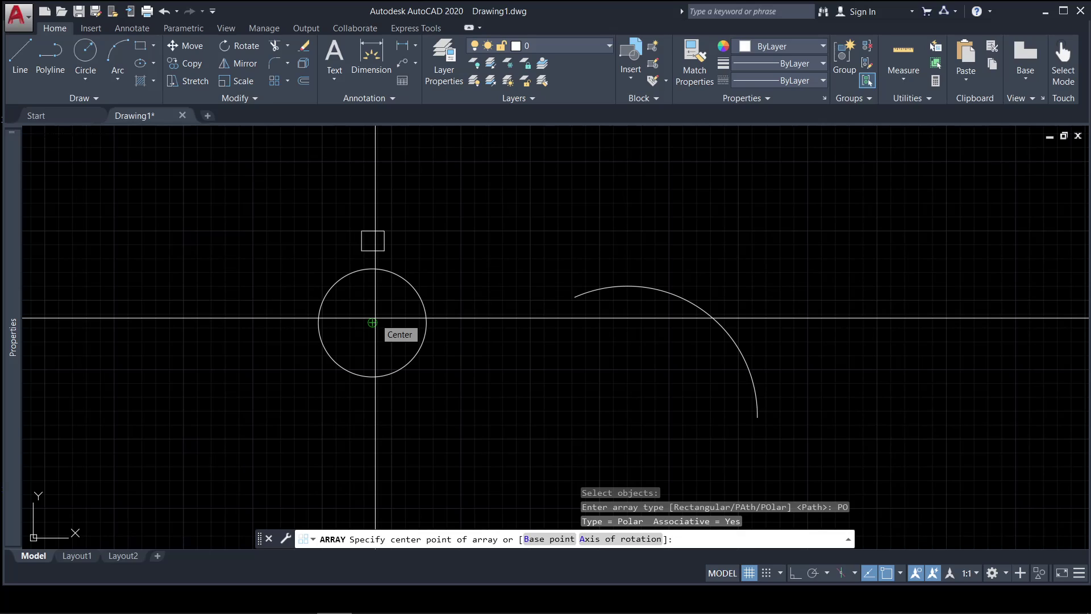
click(372, 321)
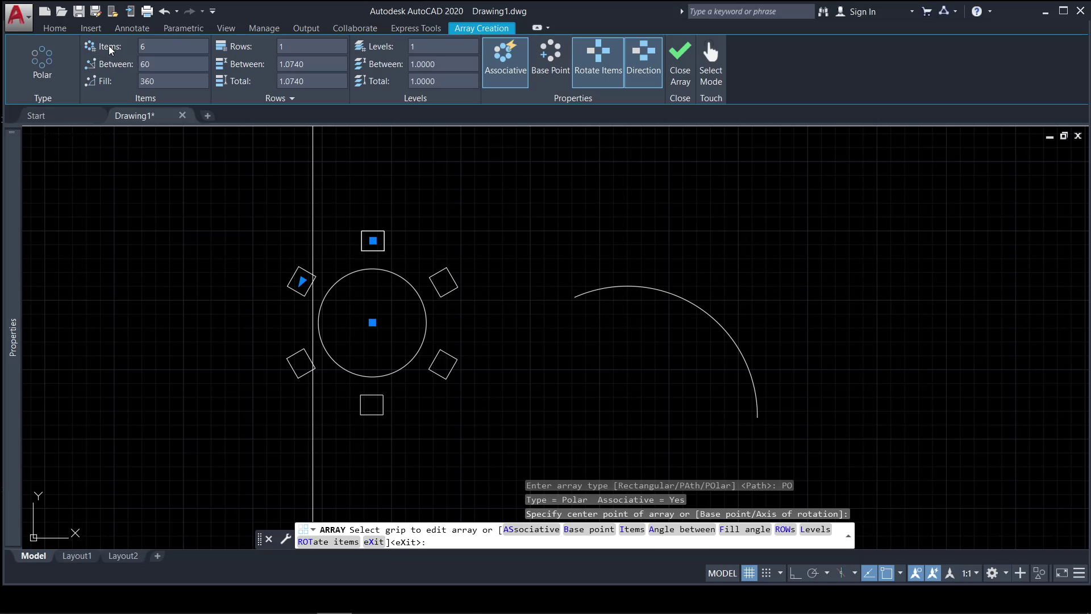
Set the polar array to 12 items, leaving the angle between items unchanged
click(170, 44)
text(12)
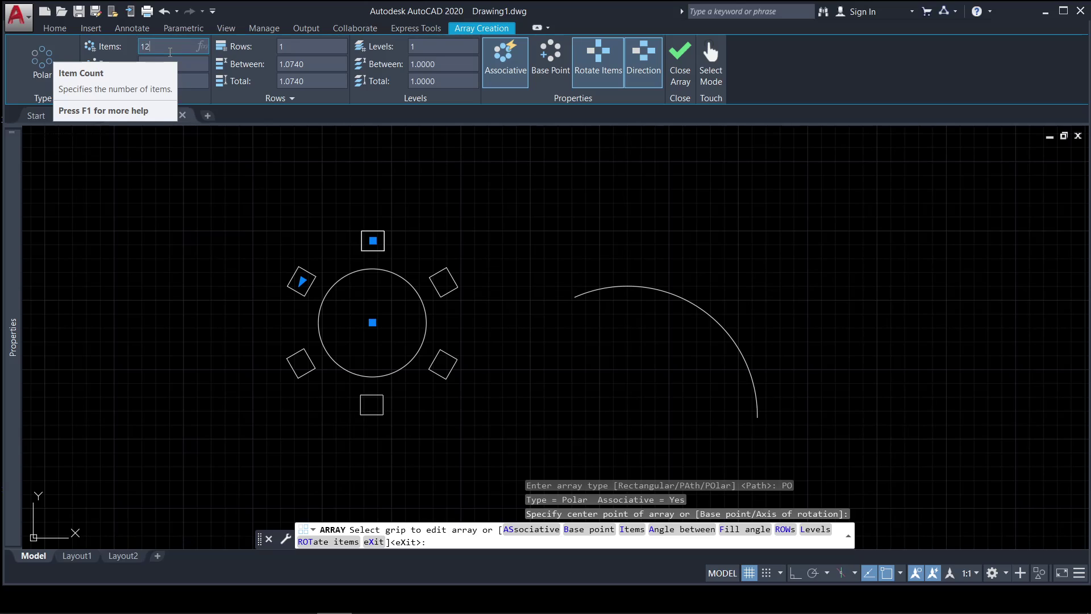
key(Return)
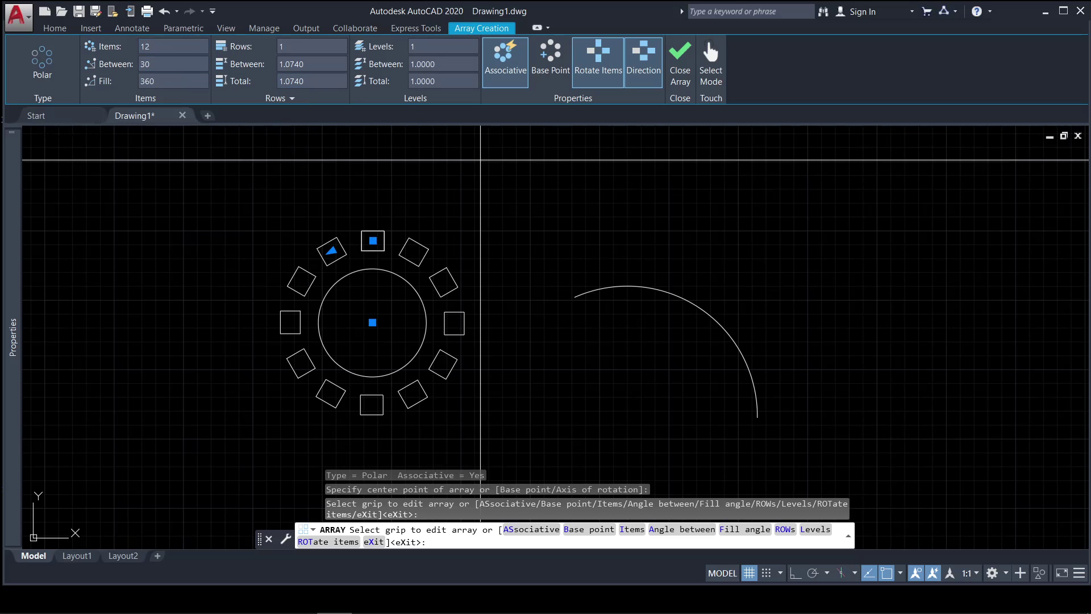
click(159, 64)
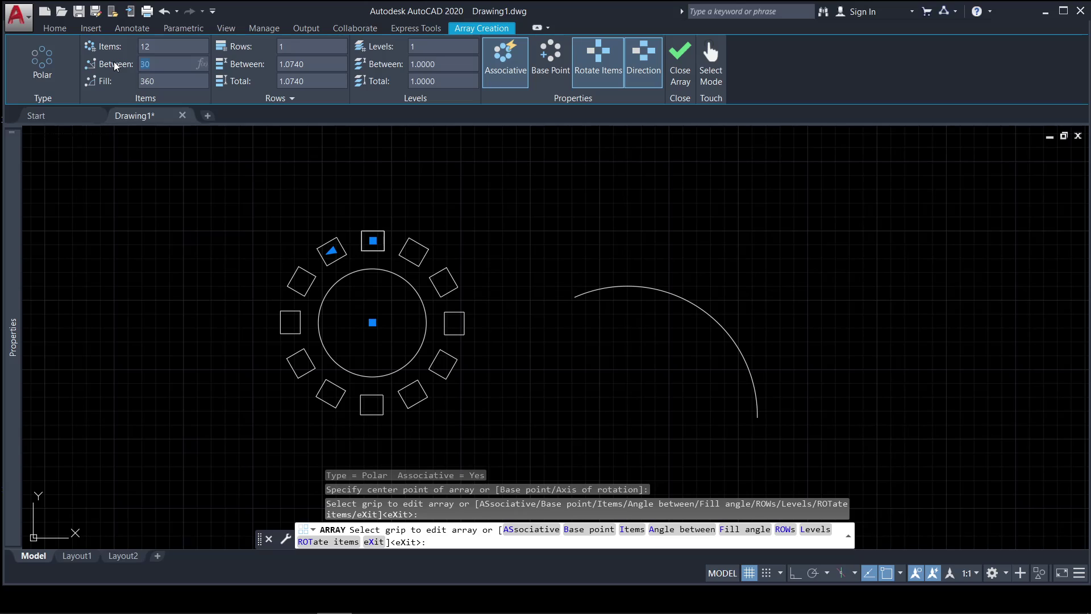
text(4)
key(Escape)
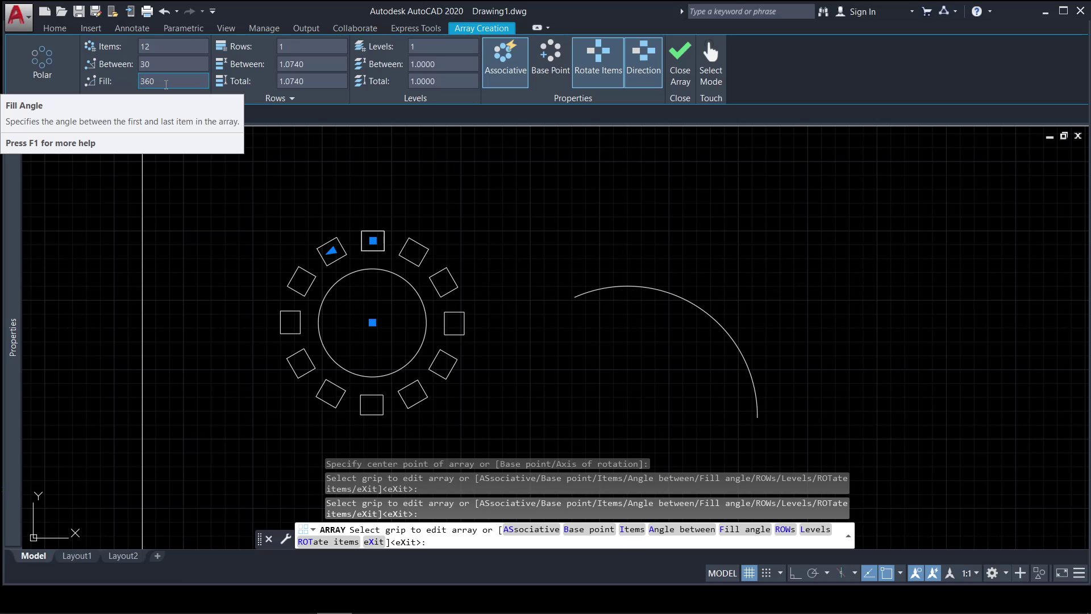
Set the fill angle to 180° and reduce the item count to 6
click(137, 79)
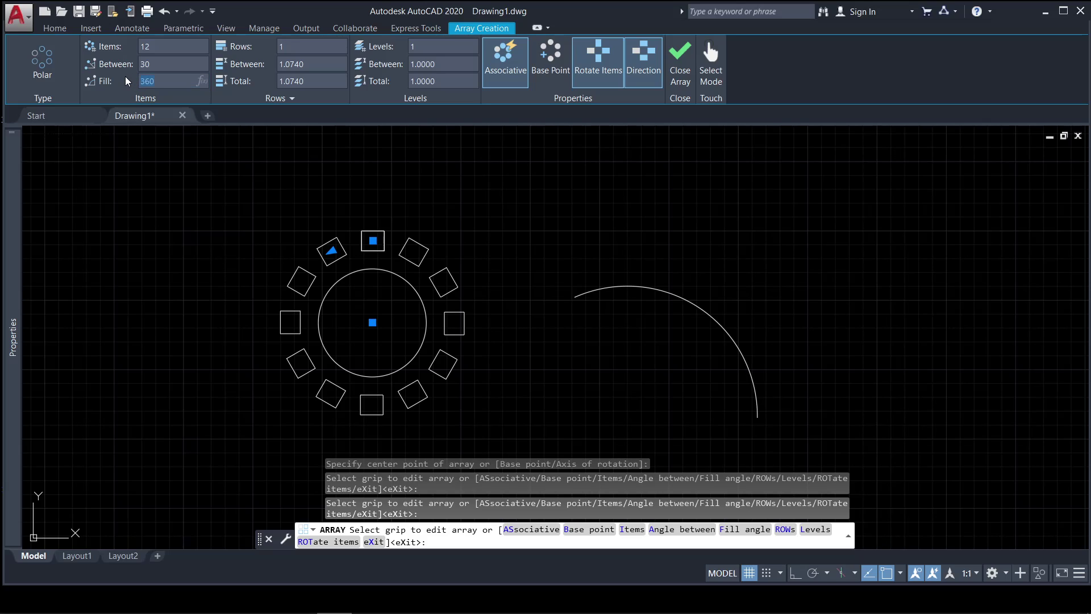
text(180)
key(Return)
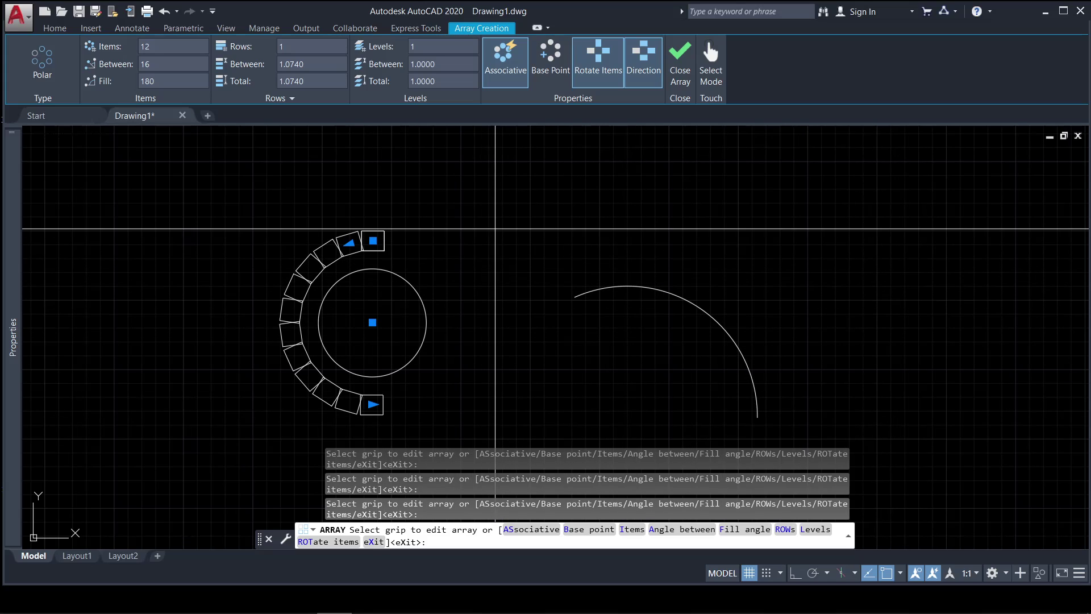
click(166, 48)
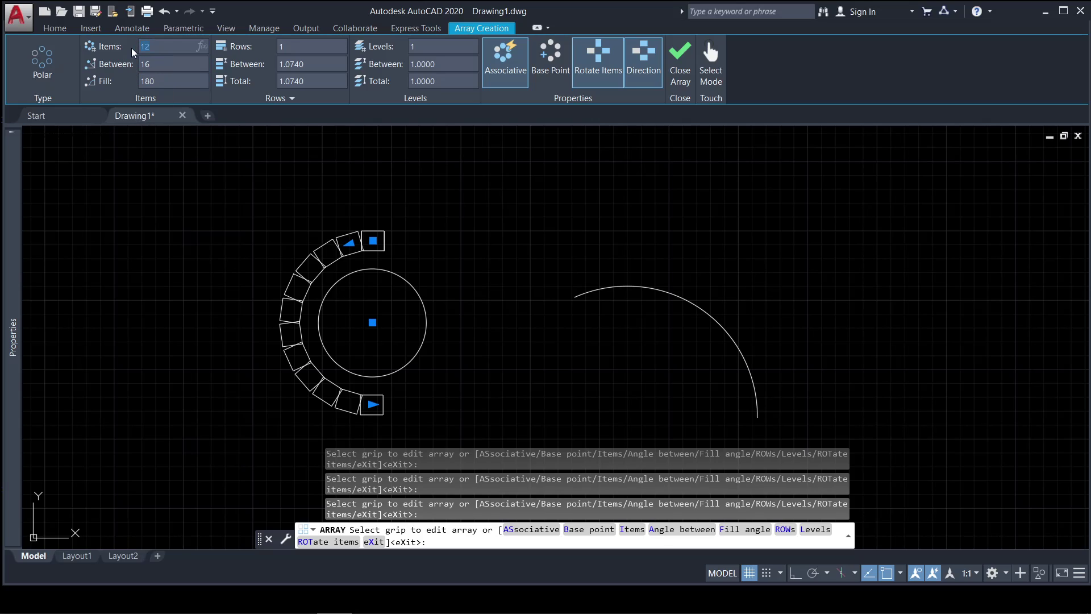
text(6)
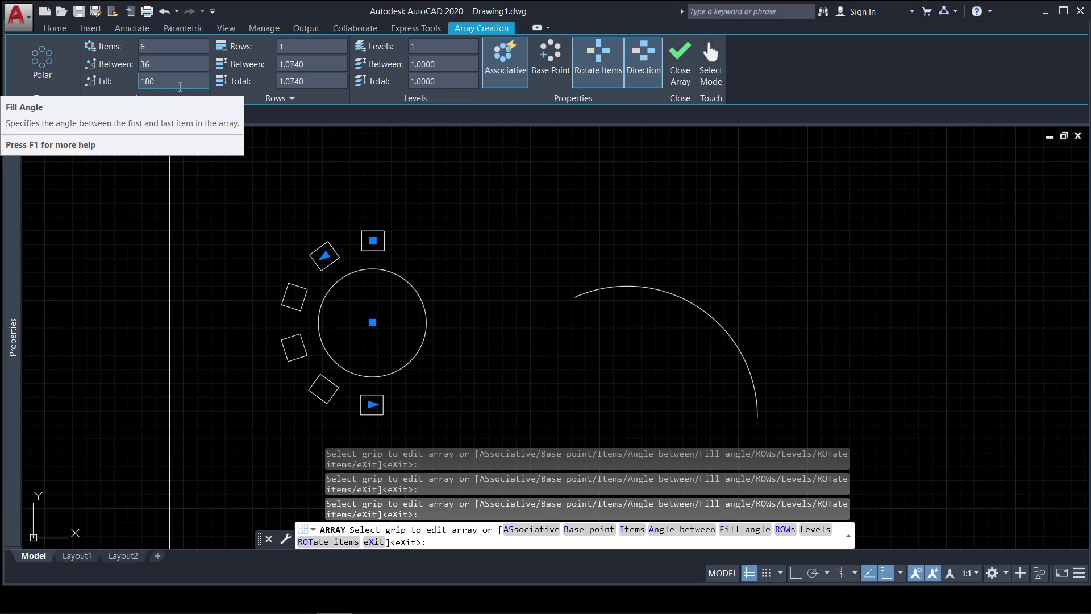
click(301, 46)
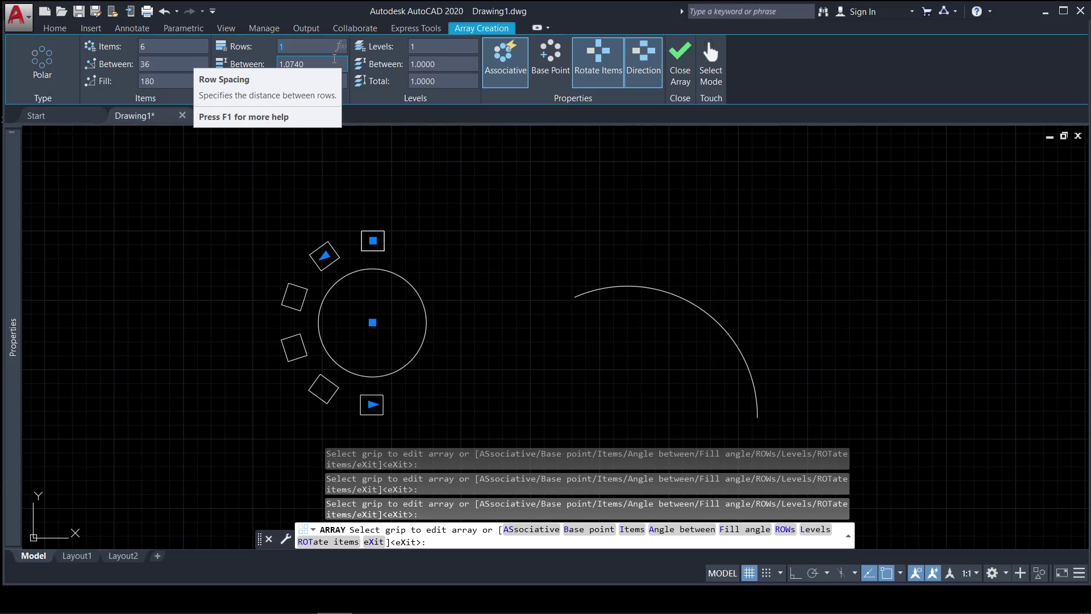
Give the array 2 rows spaced 2 units apart, after trying spacings of 4 and 3
text(2)
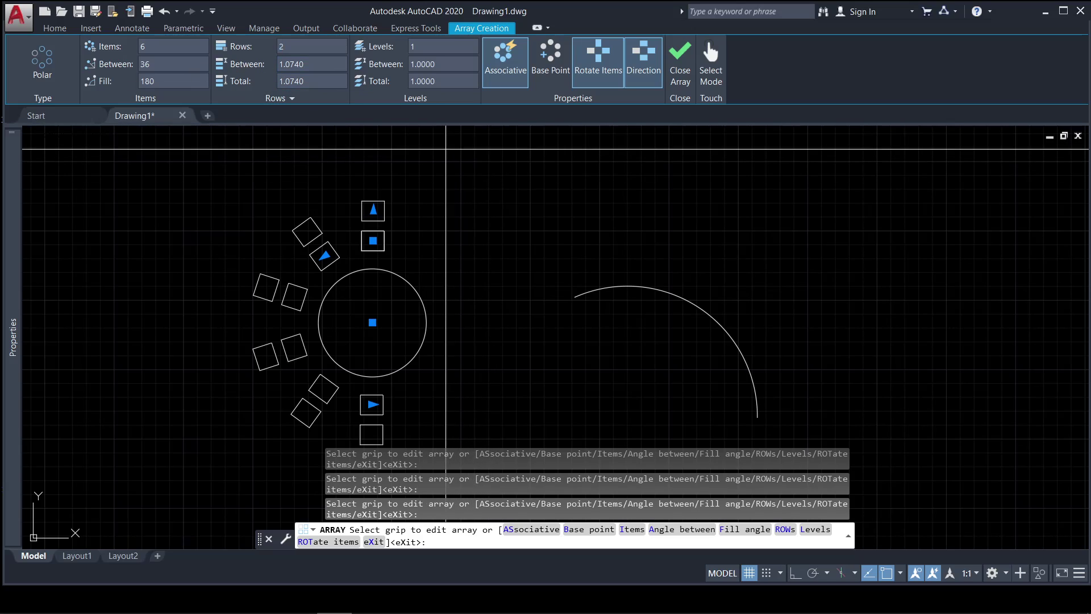
click(272, 64)
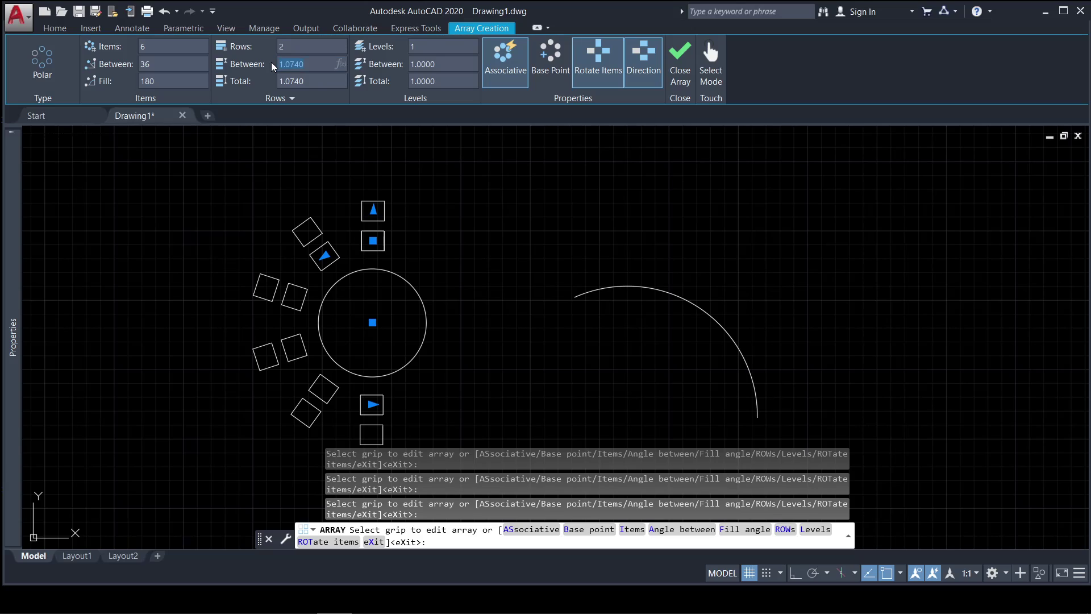
text(4)
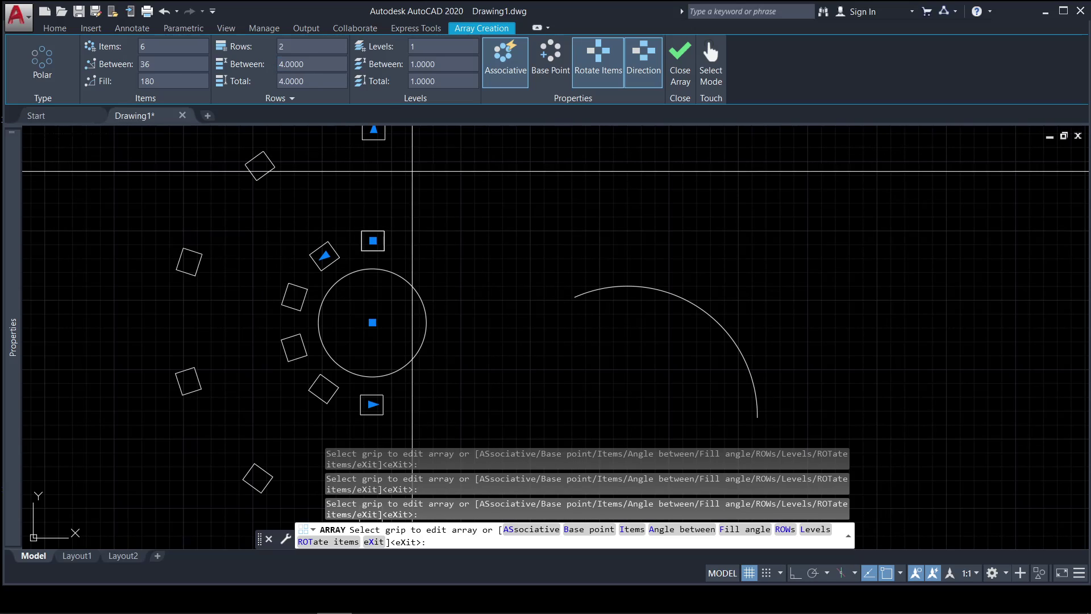
key(Return)
click(272, 64)
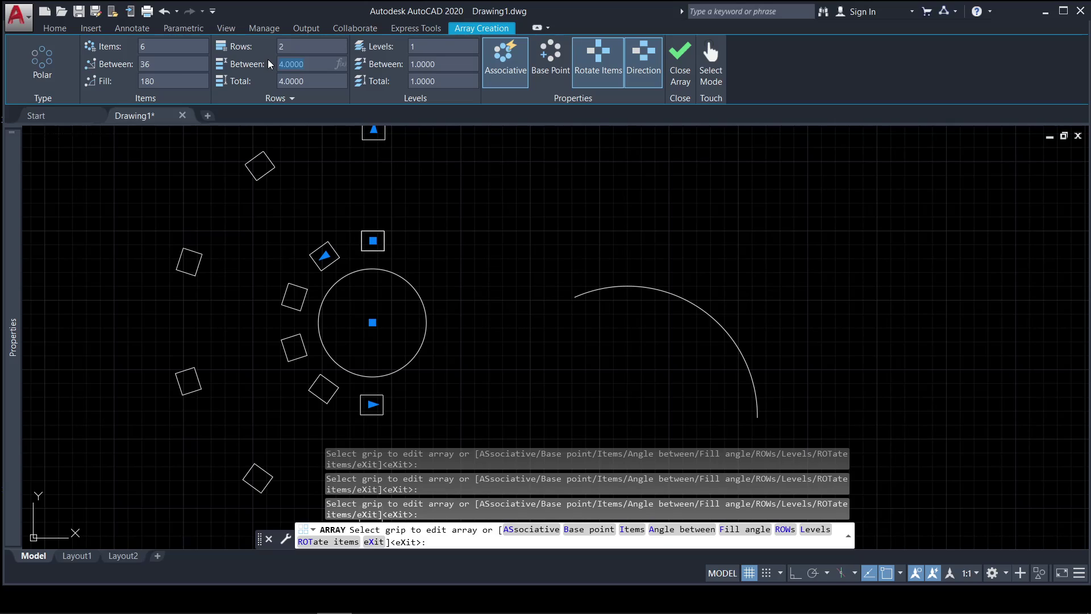
text(3)
key(Return)
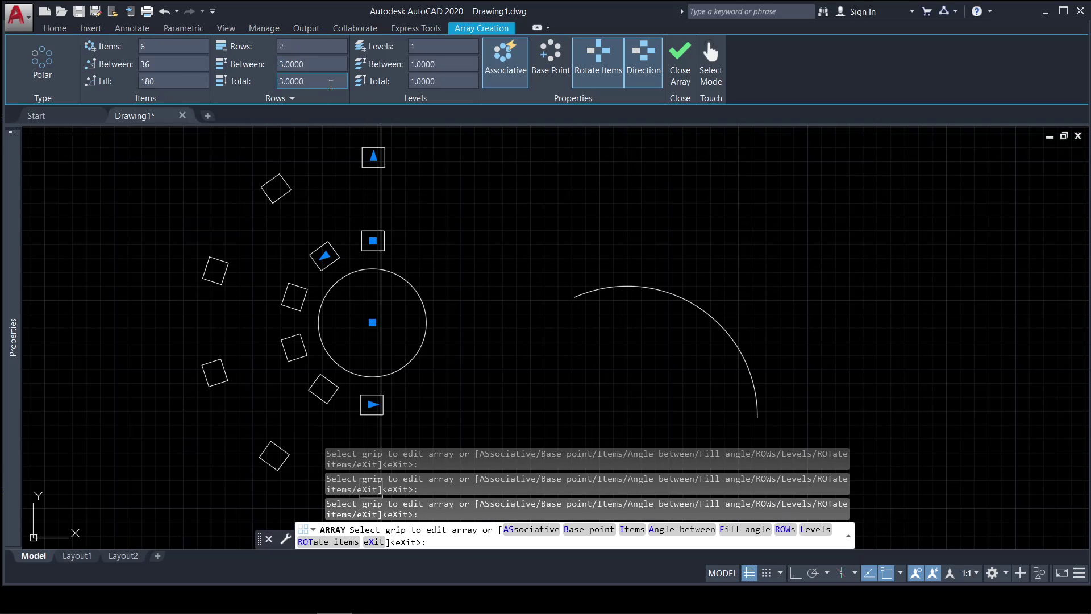
click(282, 64)
text(2)
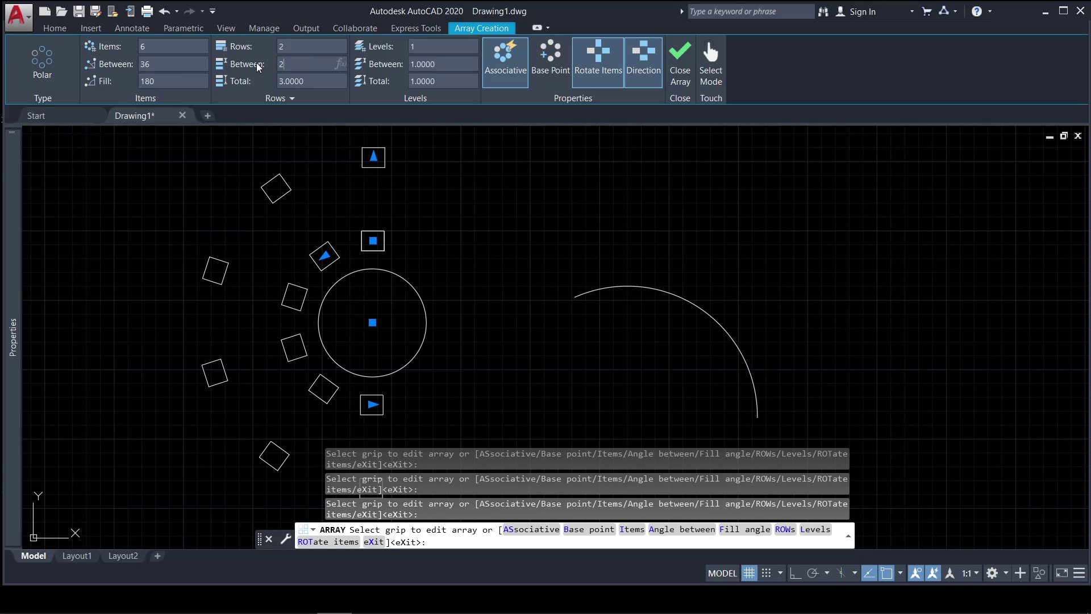
key(Return)
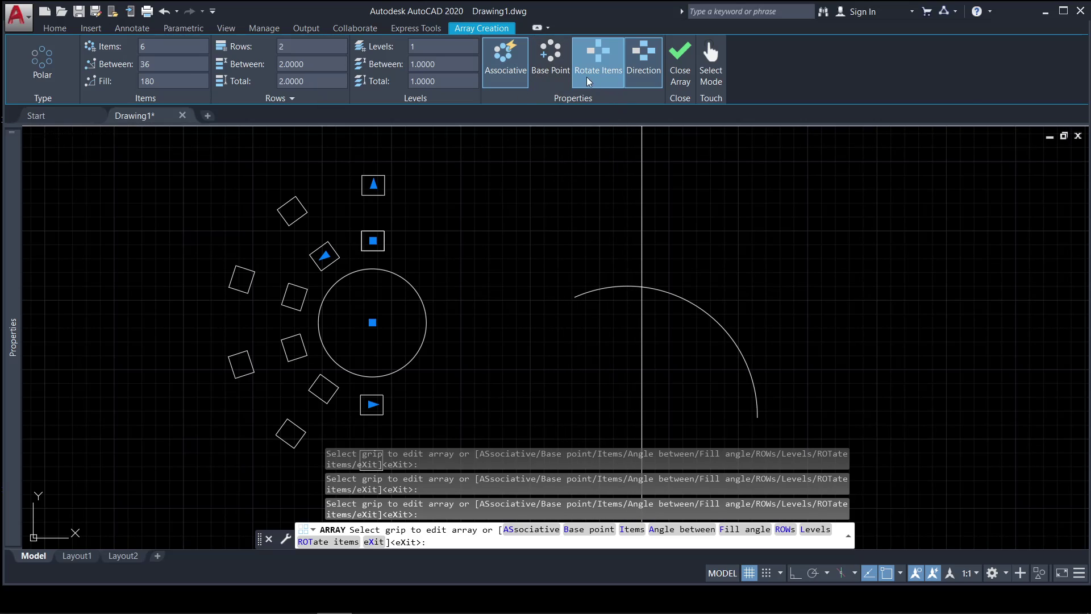
Toggle Rotate Items and Direction back and forth to compare the array's orientations
click(594, 59)
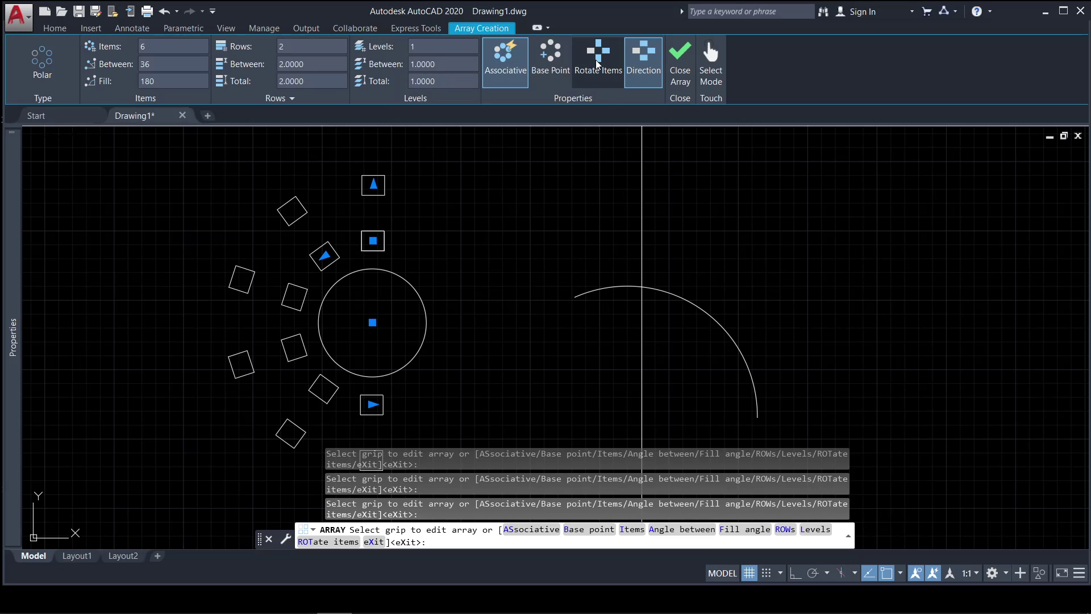
click(598, 61)
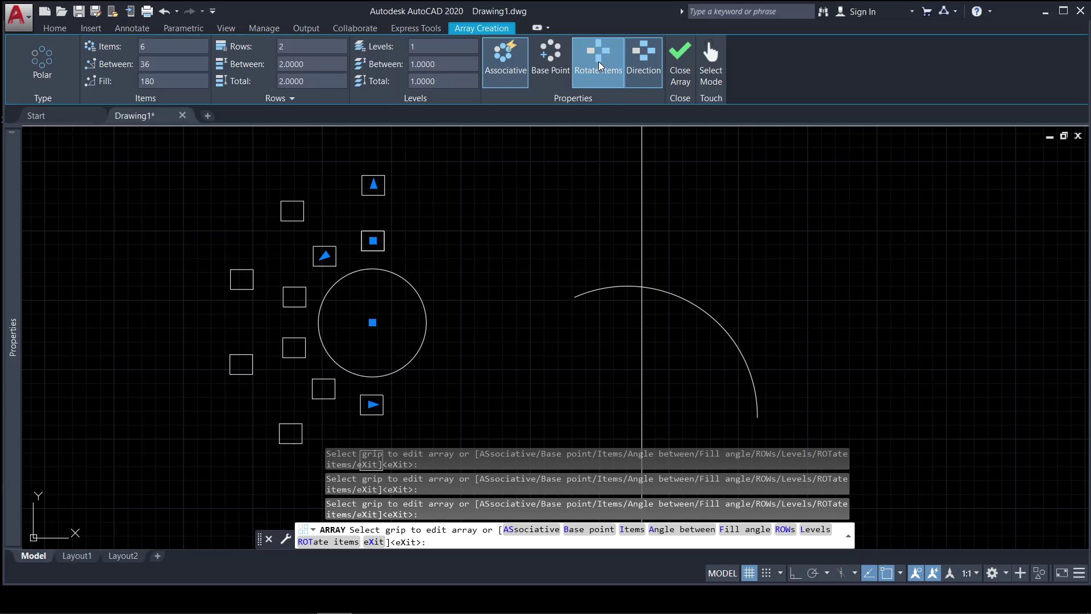
click(652, 62)
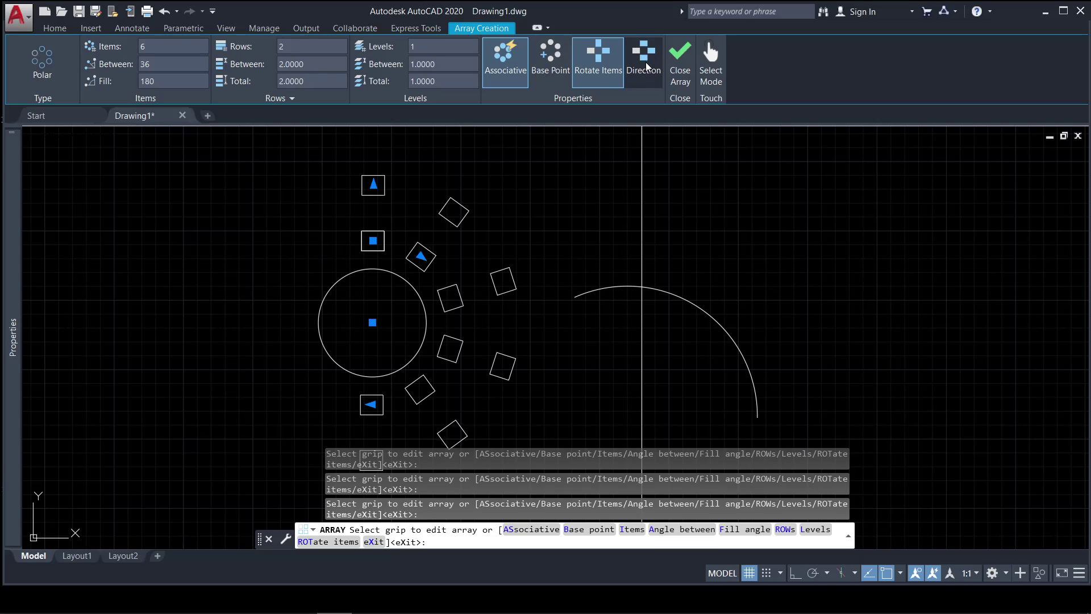
click(644, 58)
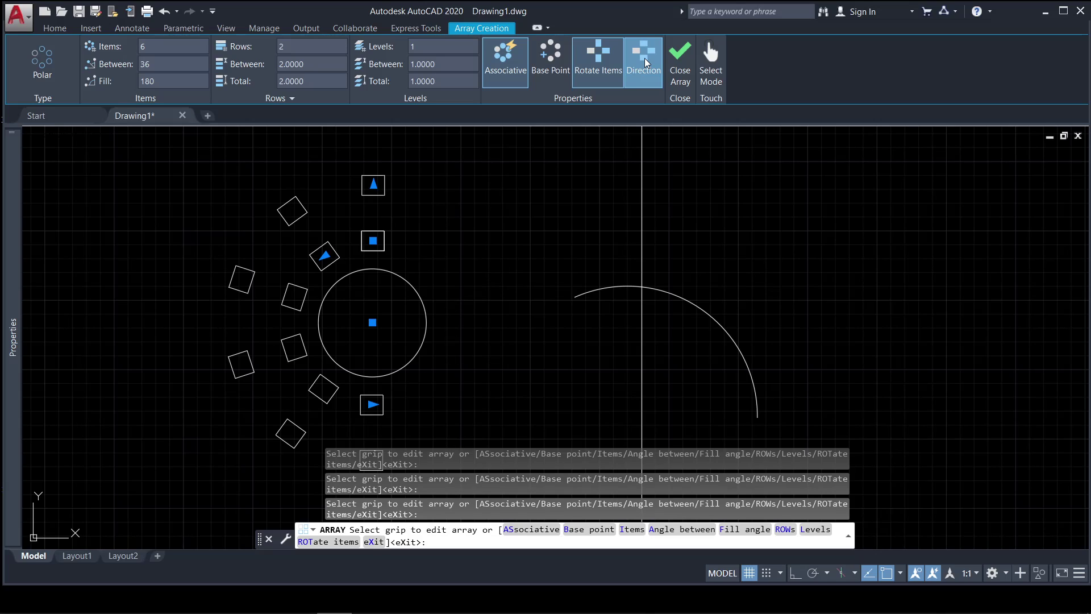
click(600, 63)
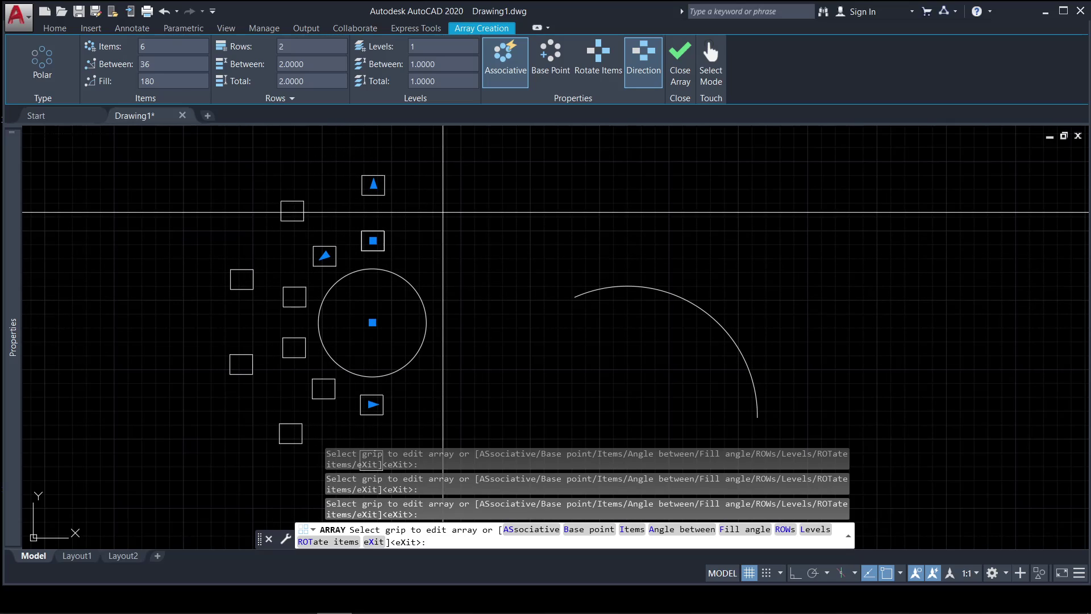
click(595, 65)
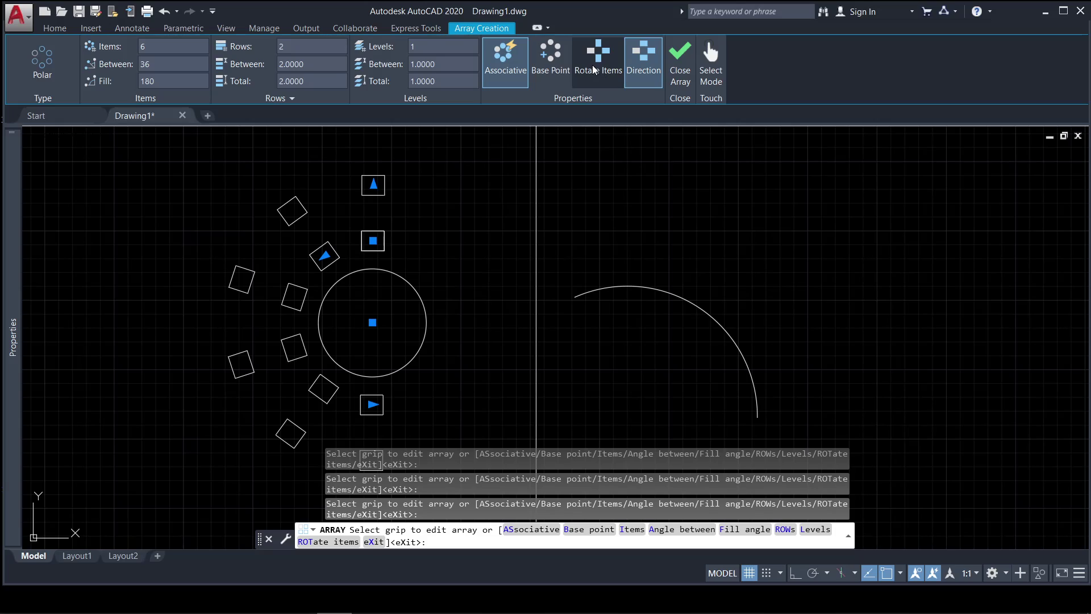
Keep the squares rotated with the array flipped to the circle's right side, and close the array
click(642, 60)
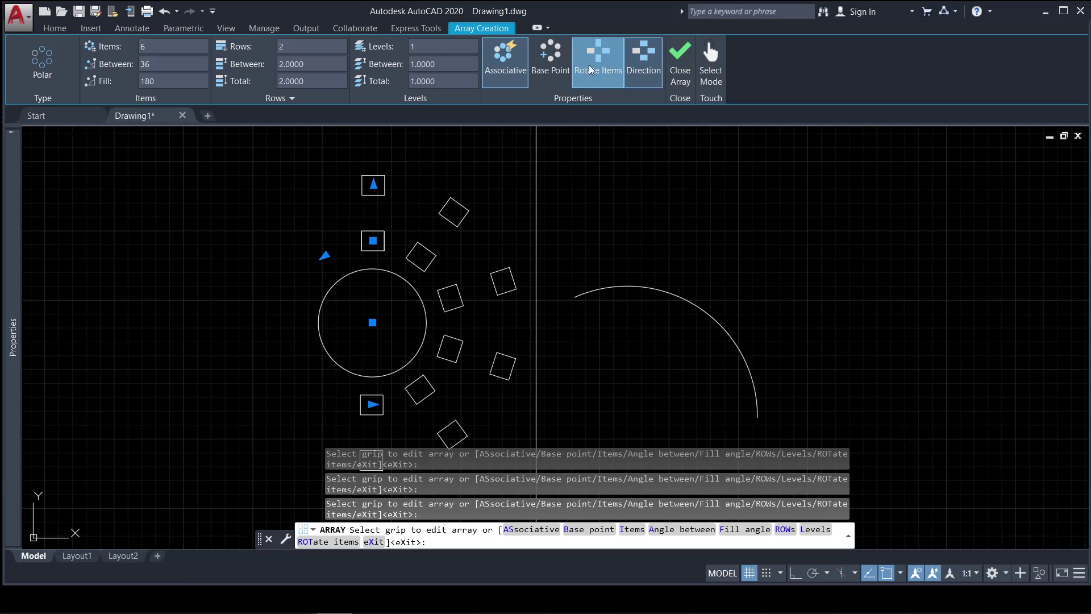
click(643, 61)
click(595, 59)
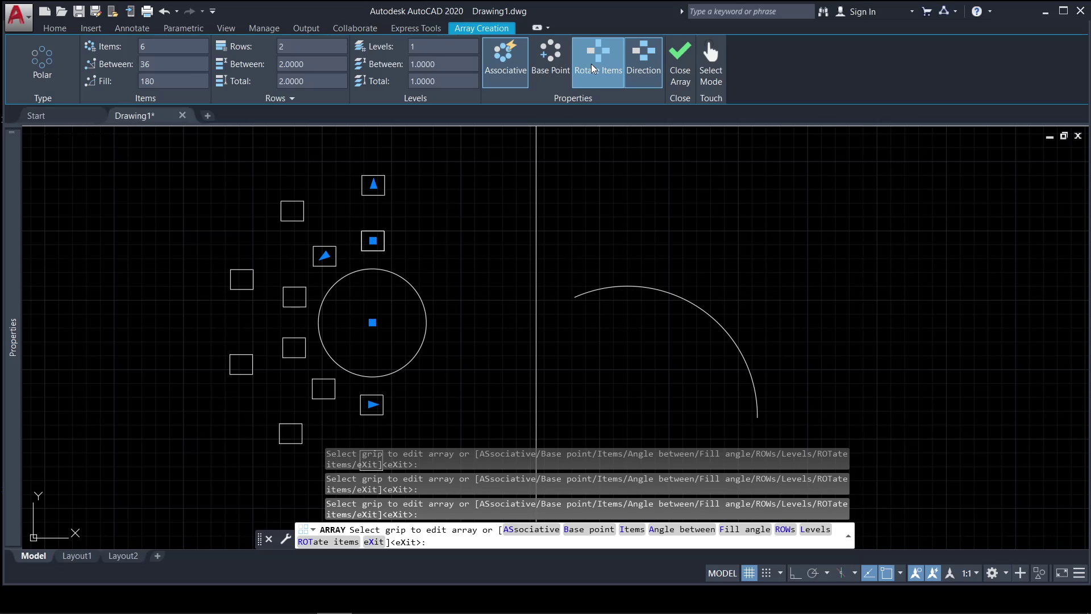
click(591, 63)
click(643, 71)
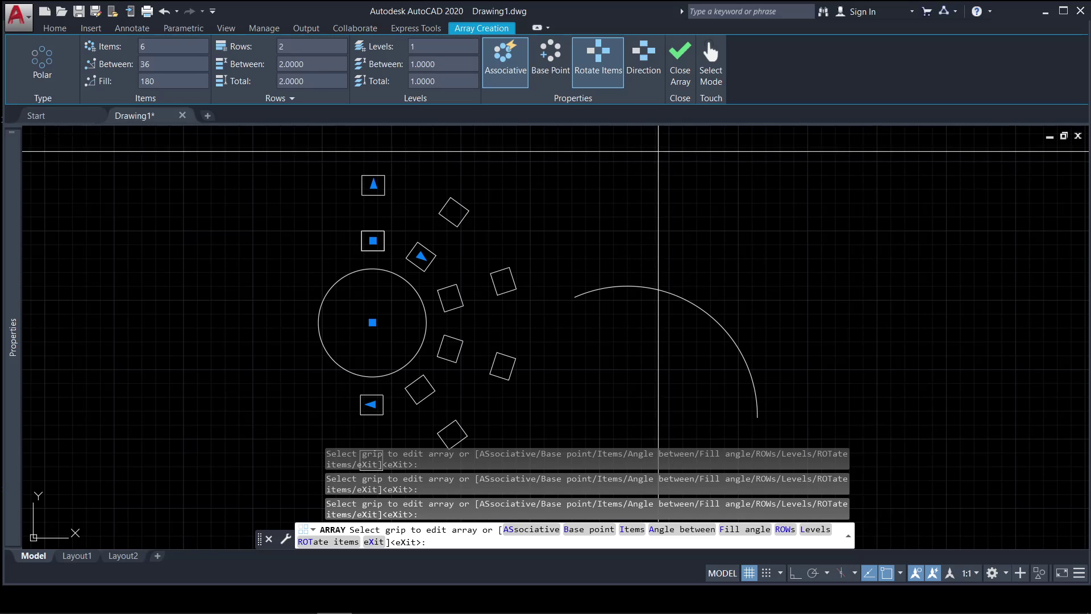
click(680, 68)
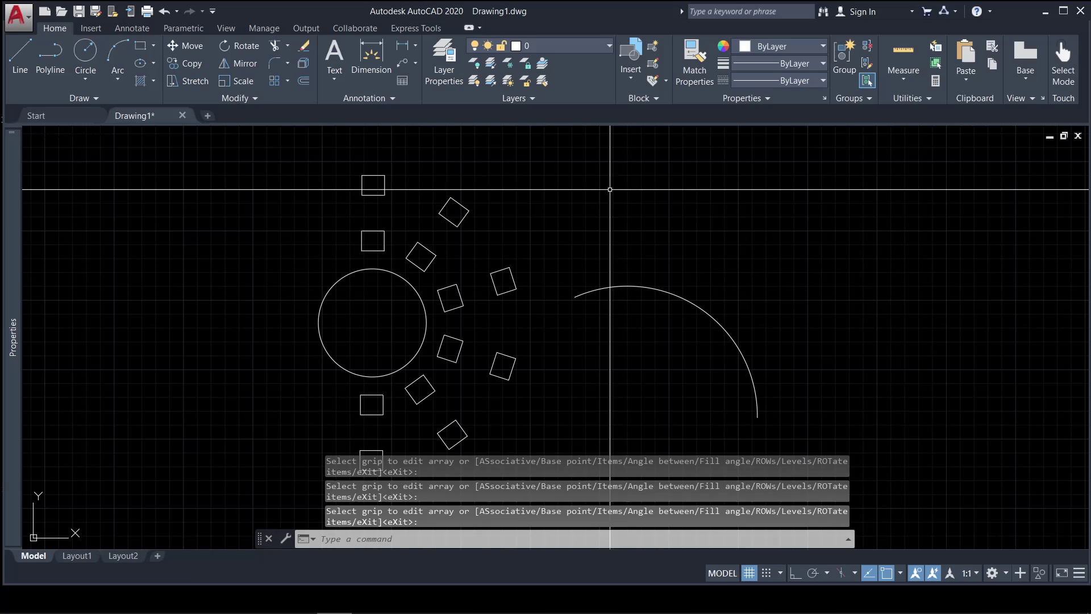